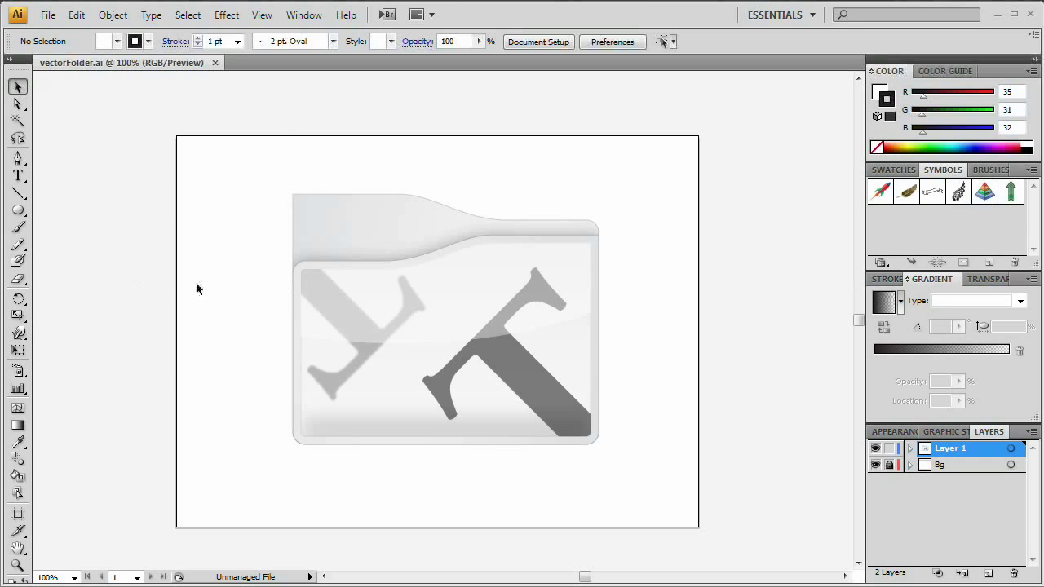
- Create a new RGB document 512 px wide and 512 px high
click(47, 16)
click(100, 36)
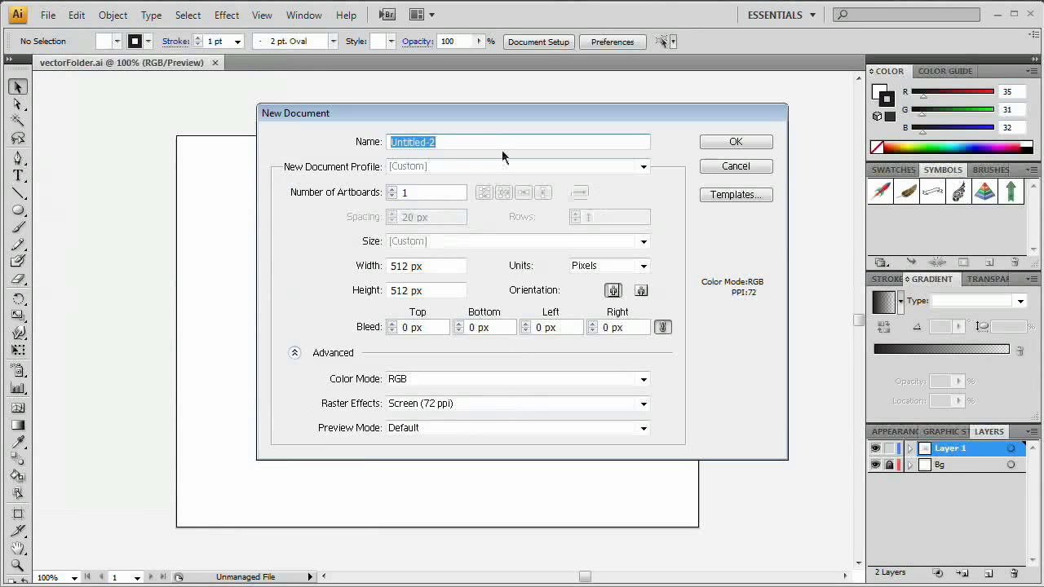
drag(486, 113, 552, 92)
click(505, 244)
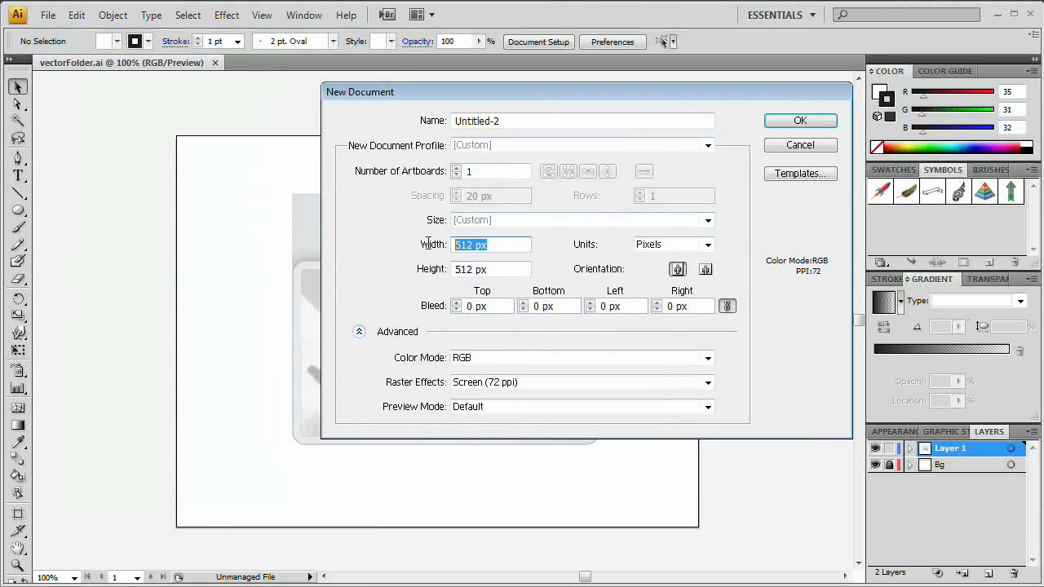
click(507, 269)
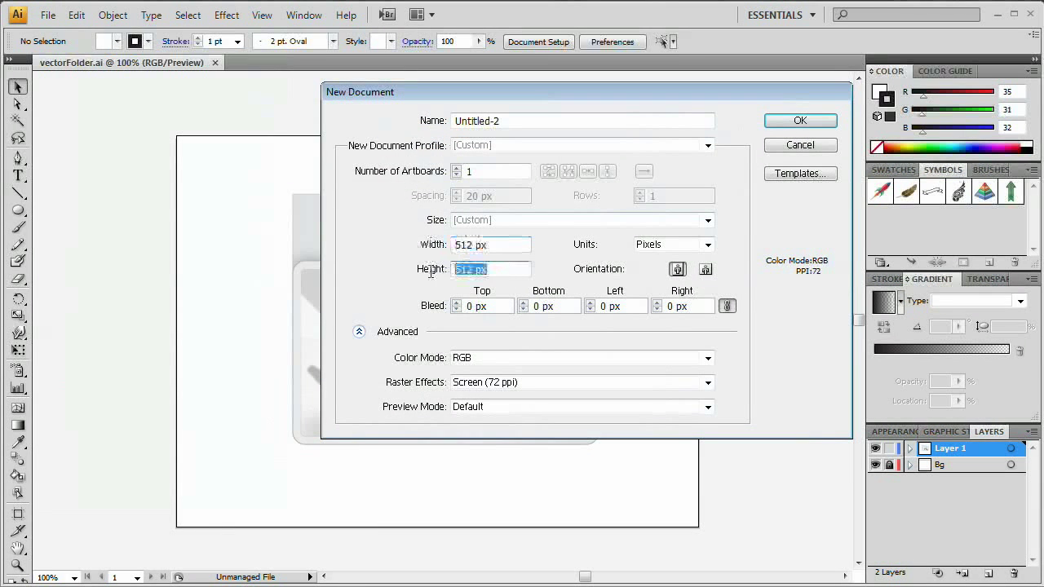
click(503, 246)
click(509, 269)
click(820, 121)
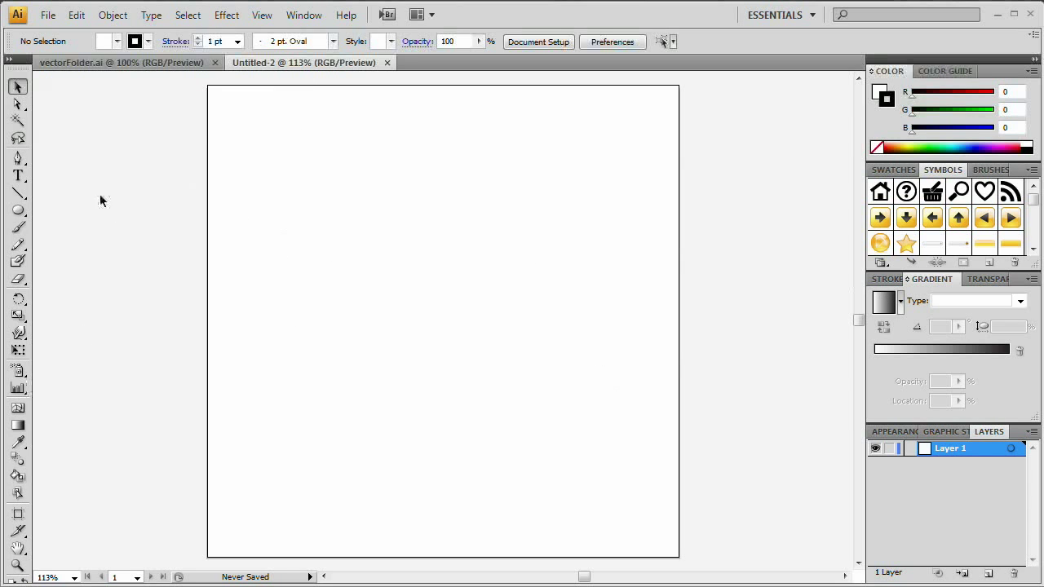
- Create a rounded rectangle 400 px wide and 300 px high with a 15 px corner radius on the artboard
drag(21, 211, 92, 236)
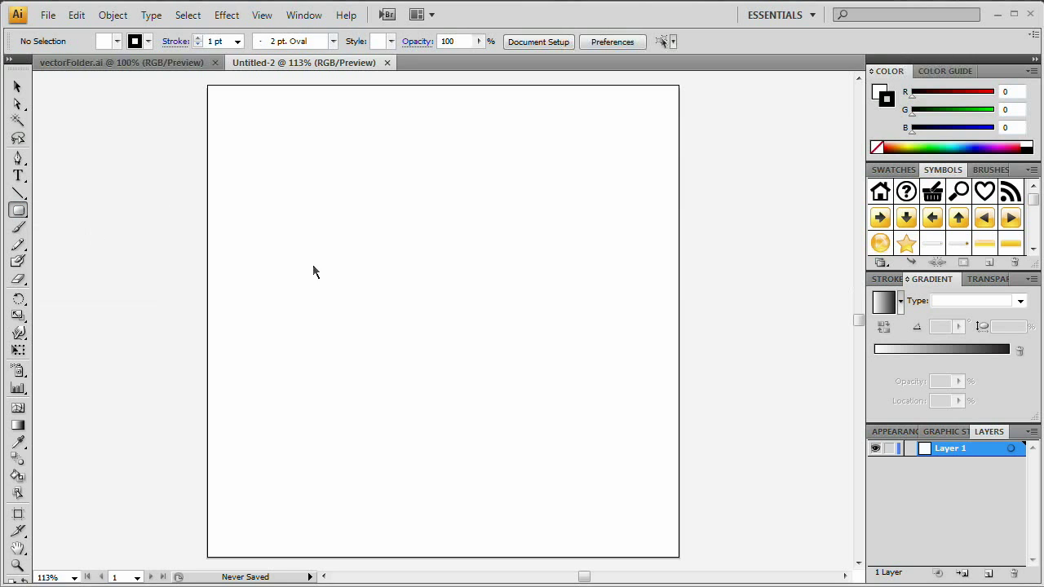
click(298, 214)
drag(772, 417, 409, 252)
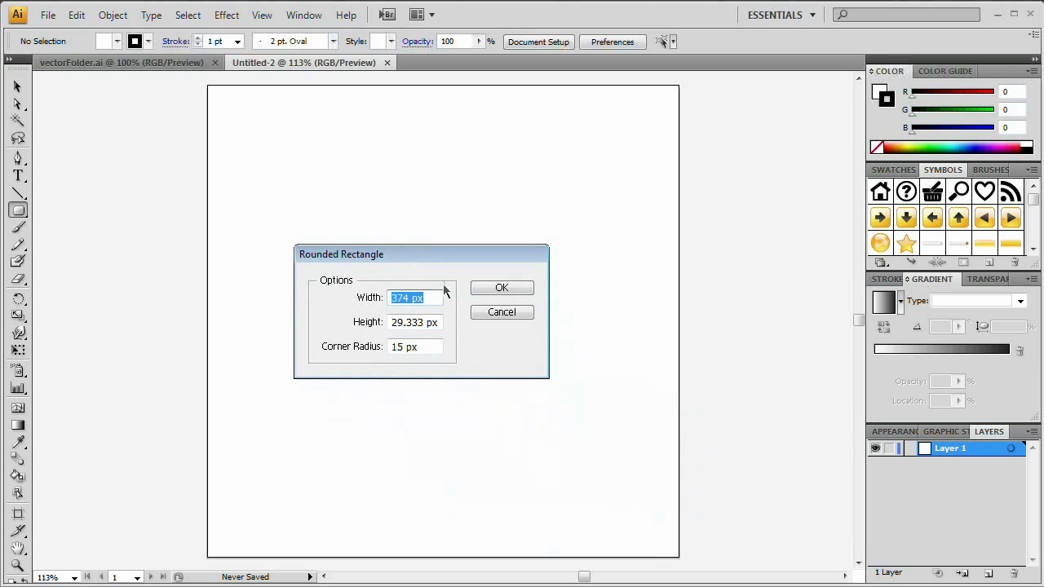
right_click(433, 316)
click(422, 304)
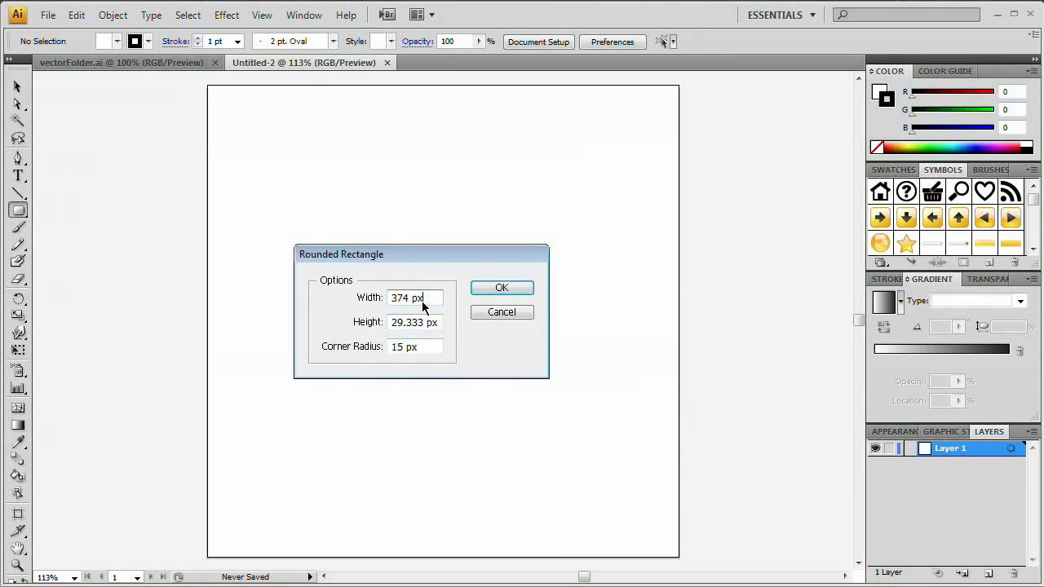
drag(423, 303, 319, 303)
text(400)
key(Tab)
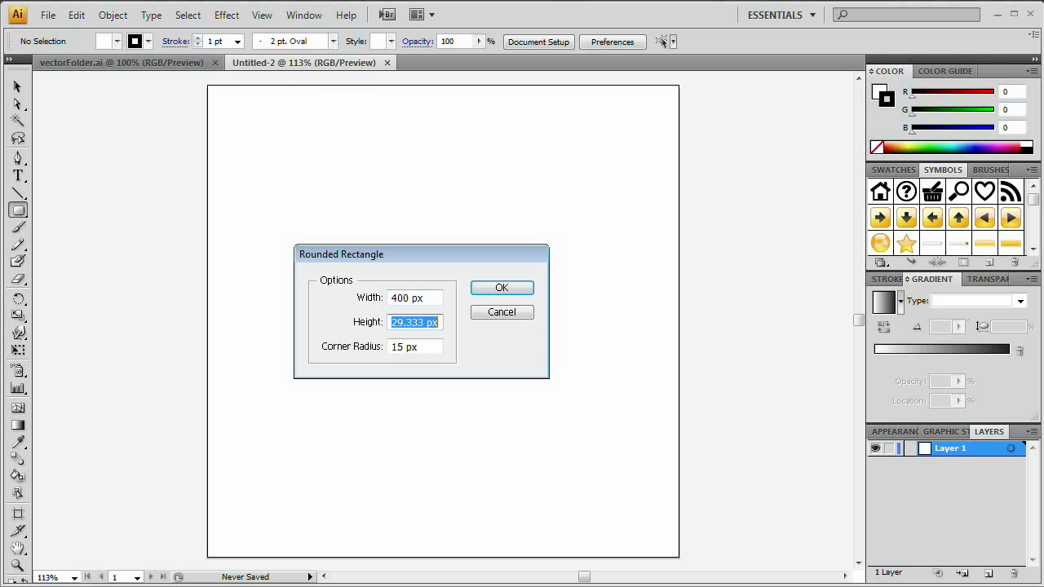
text(300)
key(Tab)
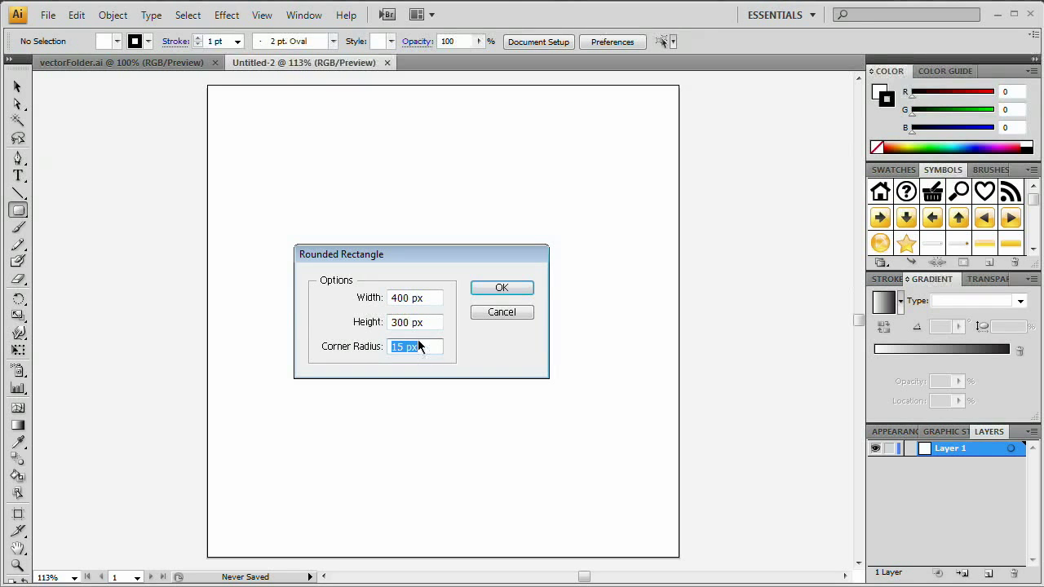
click(502, 287)
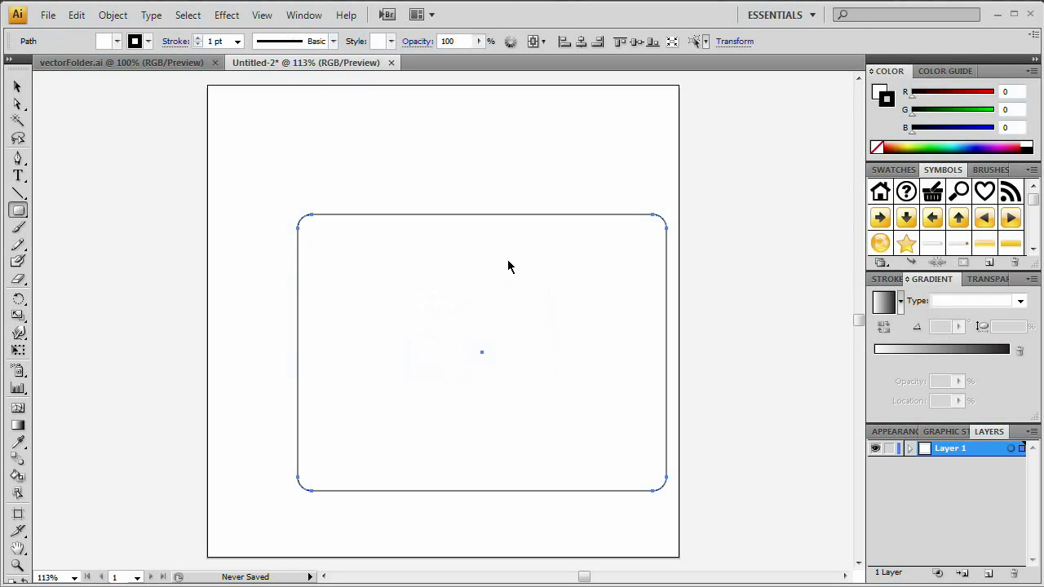
- Move the rounded rectangle to the horizontal middle of the artboard's lower part and deselect it
key(v)
drag(541, 278, 508, 308)
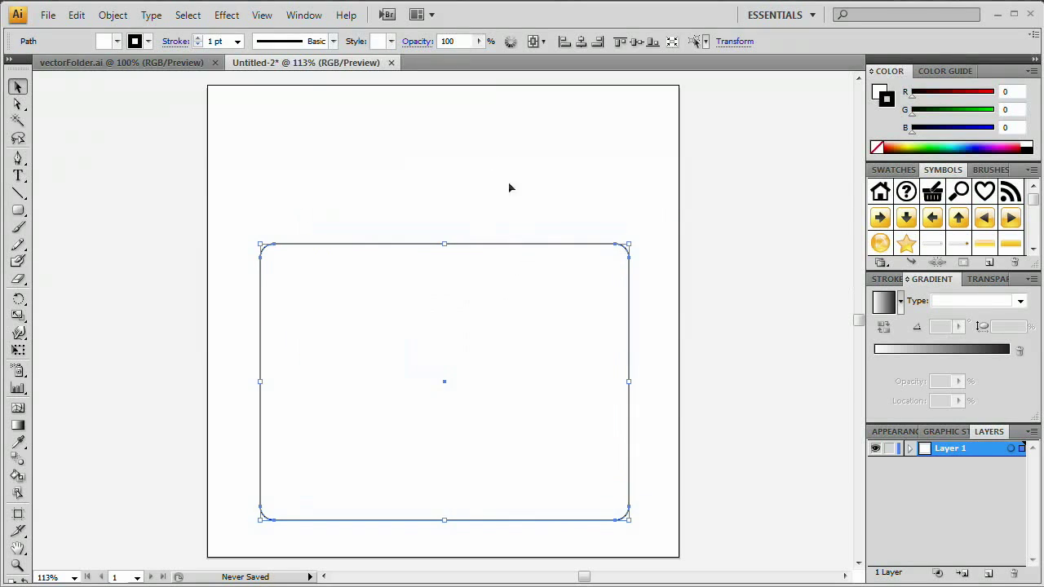
click(509, 189)
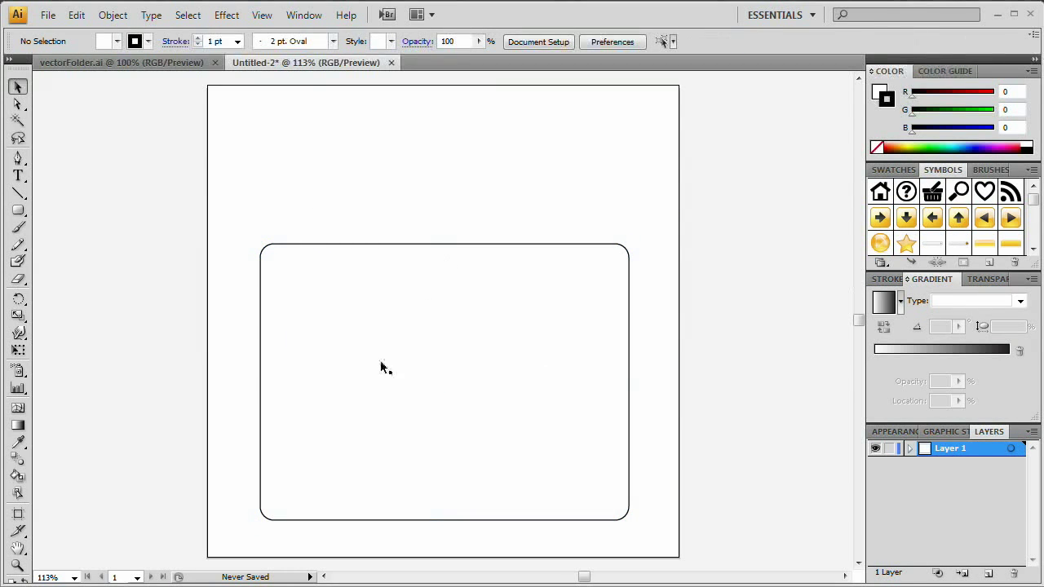
- Remove the rounded rectangle's stroke and fill it with black
click(536, 331)
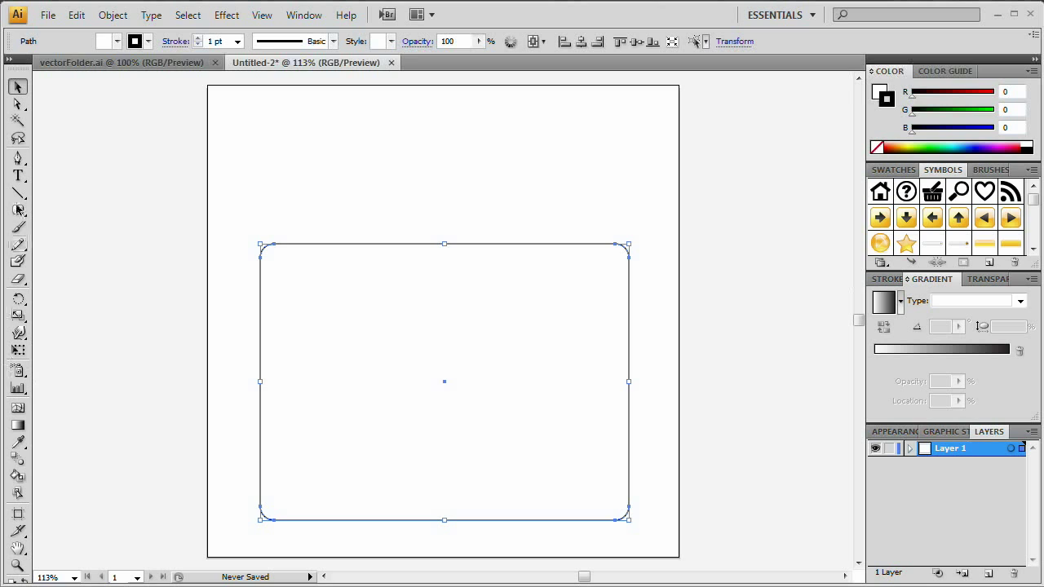
click(12, 59)
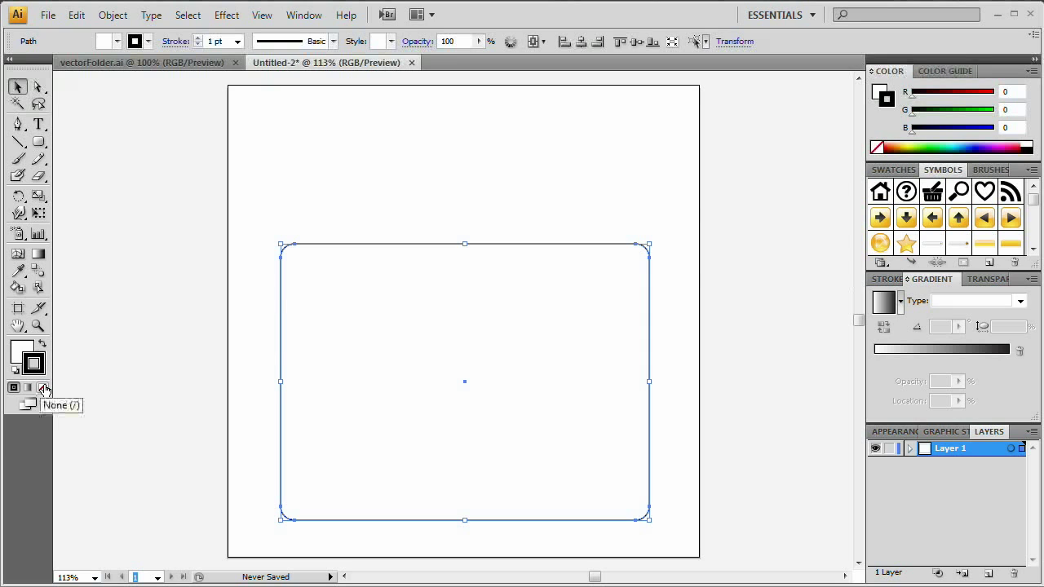
key(slash)
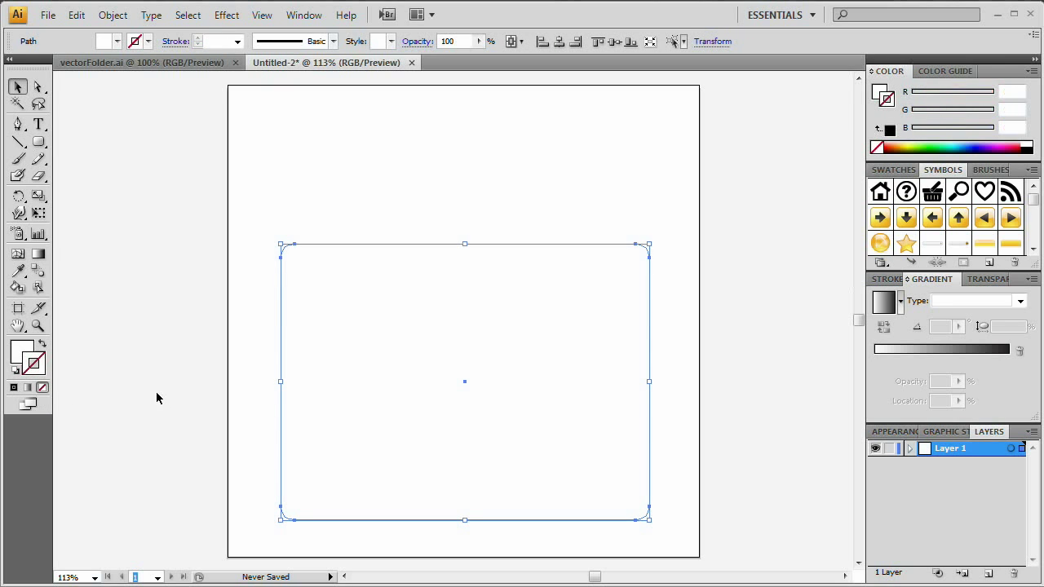
key(x)
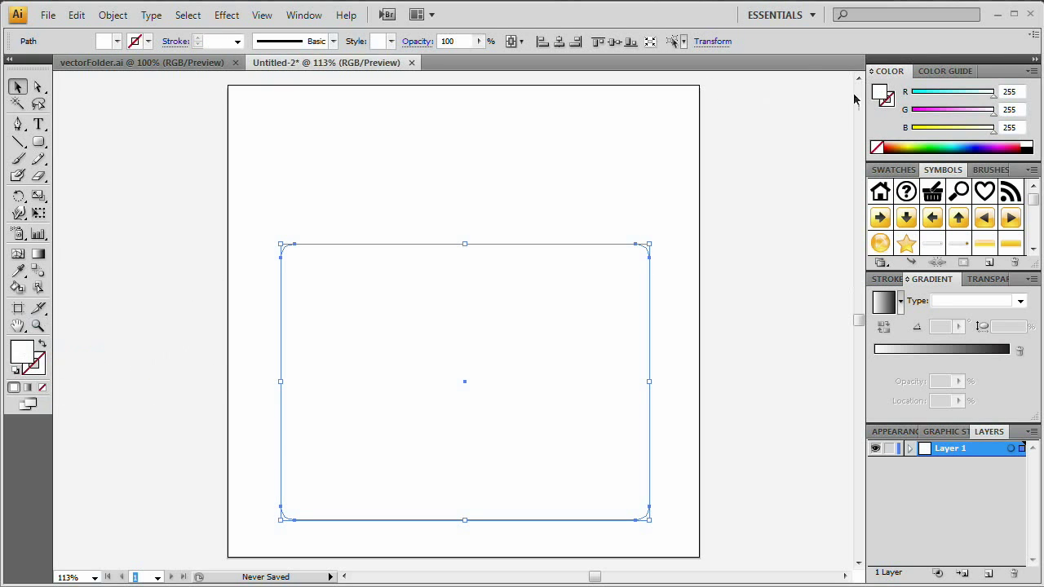
click(1029, 152)
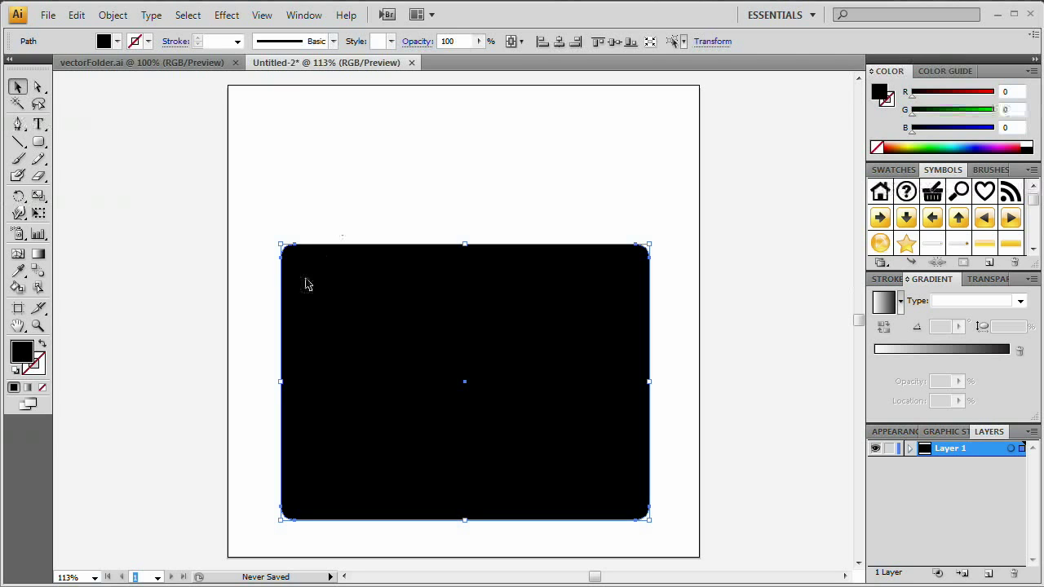
click(335, 155)
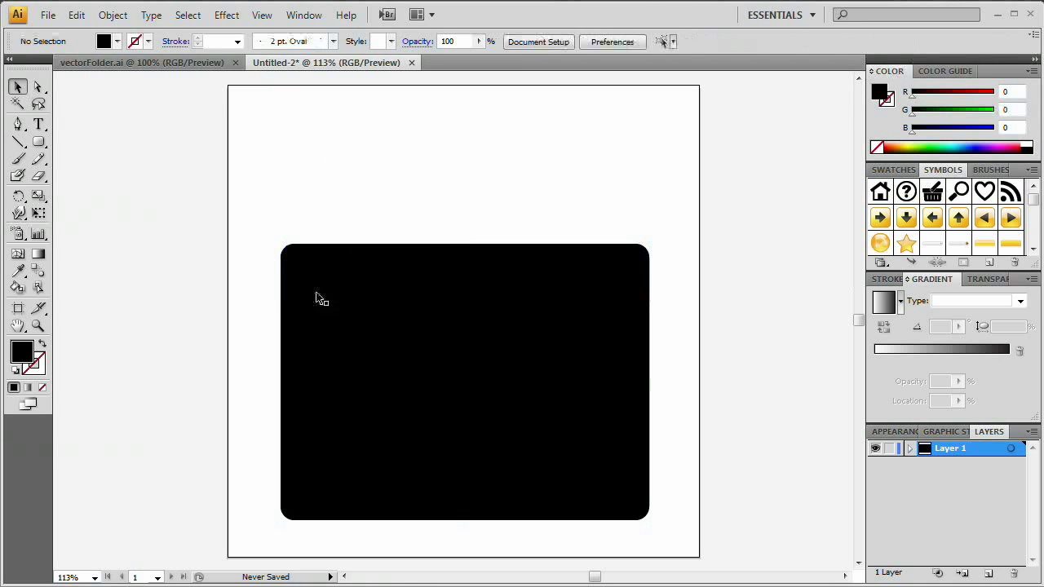
- Draw a closed folder-tab shape about 98 px high above the rectangle with the Pen tool, its flat top sloping down in an S-curve to the right
click(18, 123)
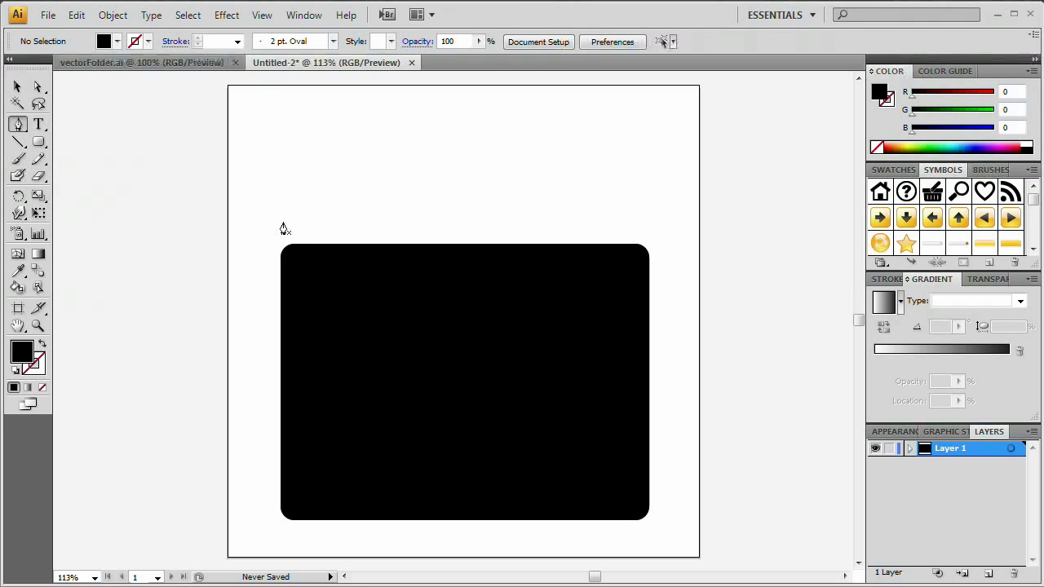
click(283, 224)
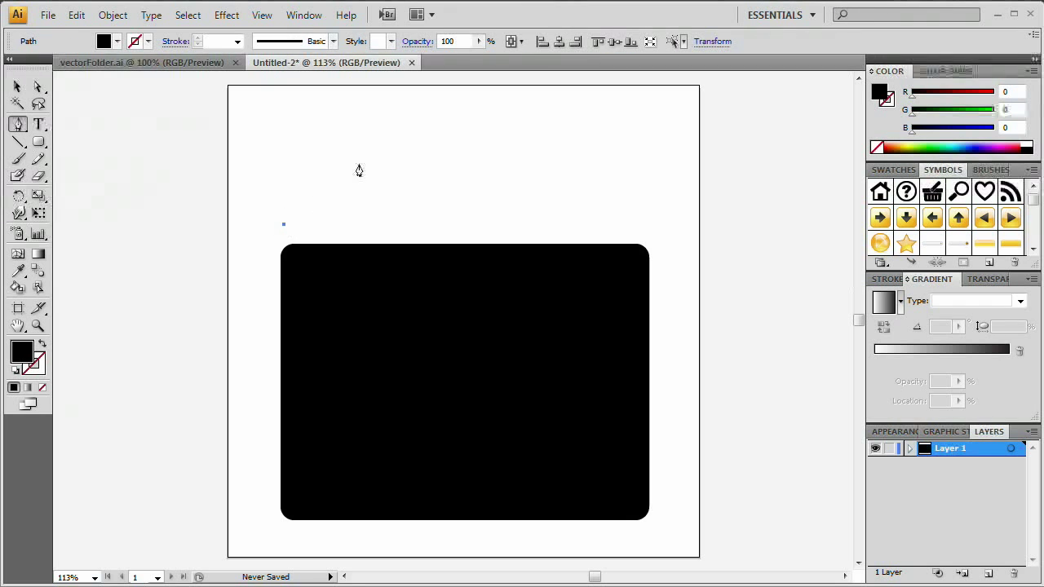
click(284, 133)
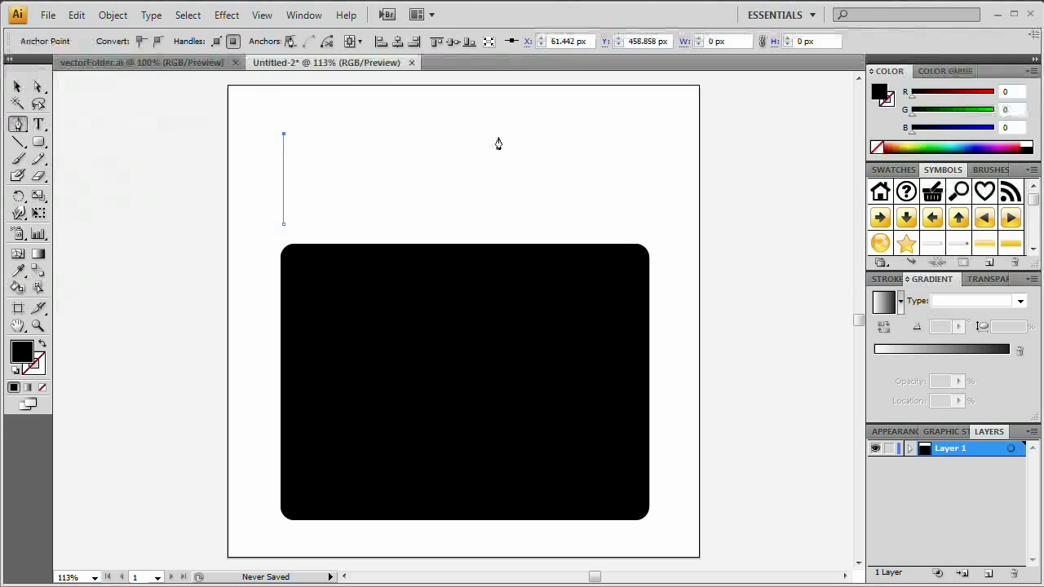
click(497, 134)
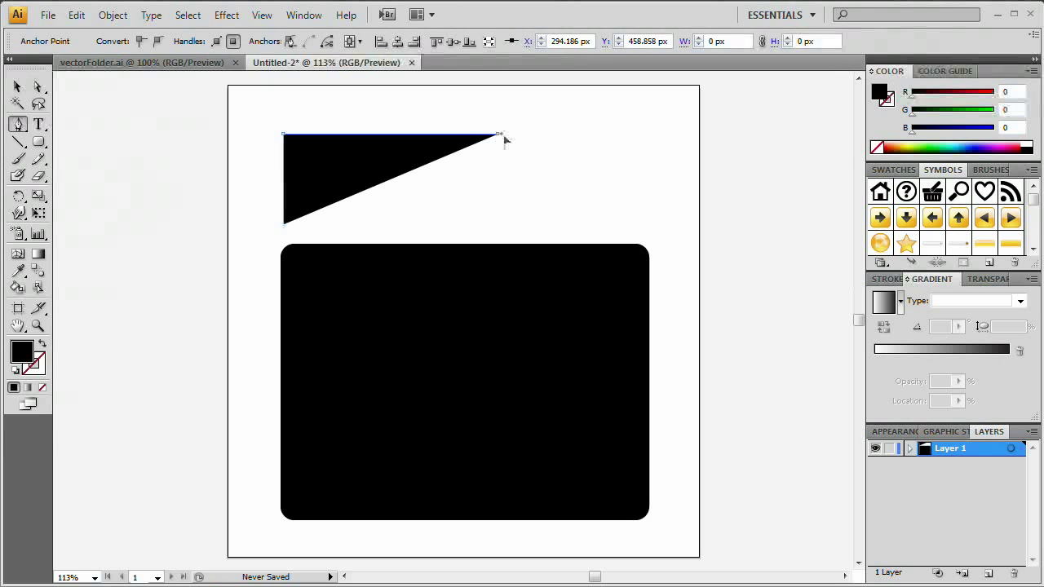
drag(504, 137, 618, 133)
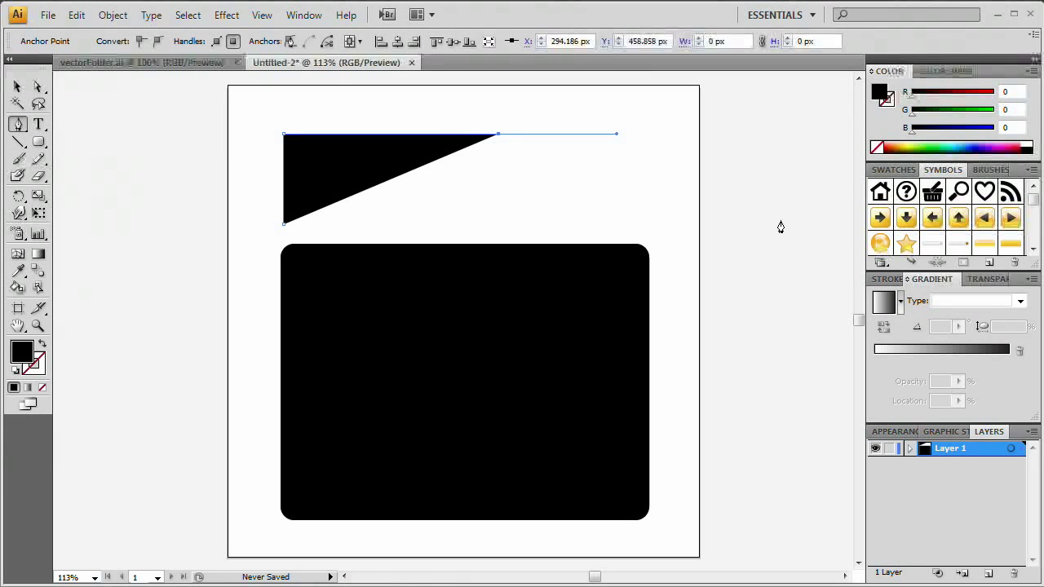
mouse_move(782, 225)
mouse_down()
mouse_move(844, 223)
mouse_move(792, 229)
mouse_move(800, 226)
mouse_up()
drag(569, 234, 719, 231)
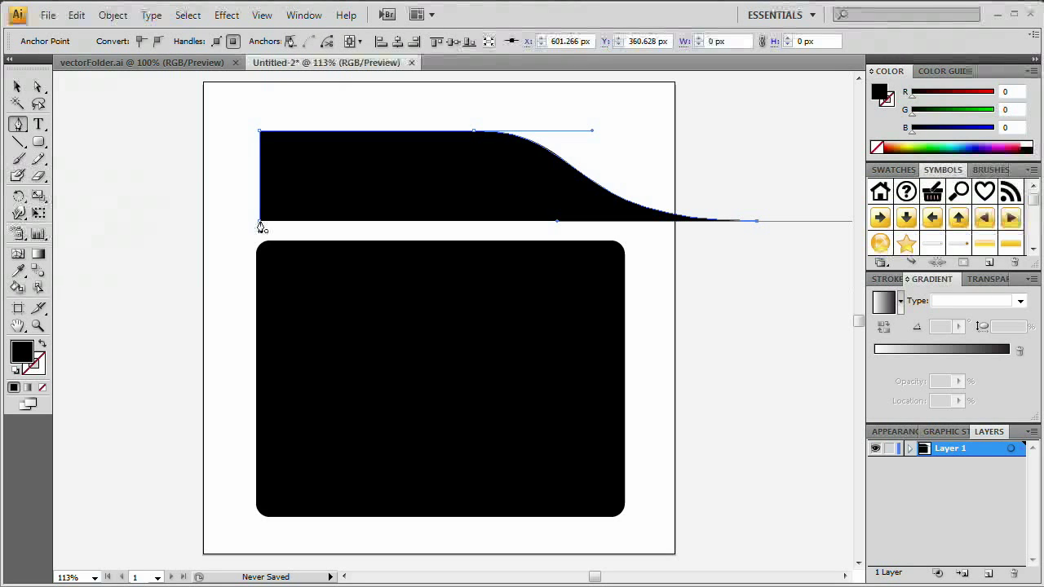
click(260, 220)
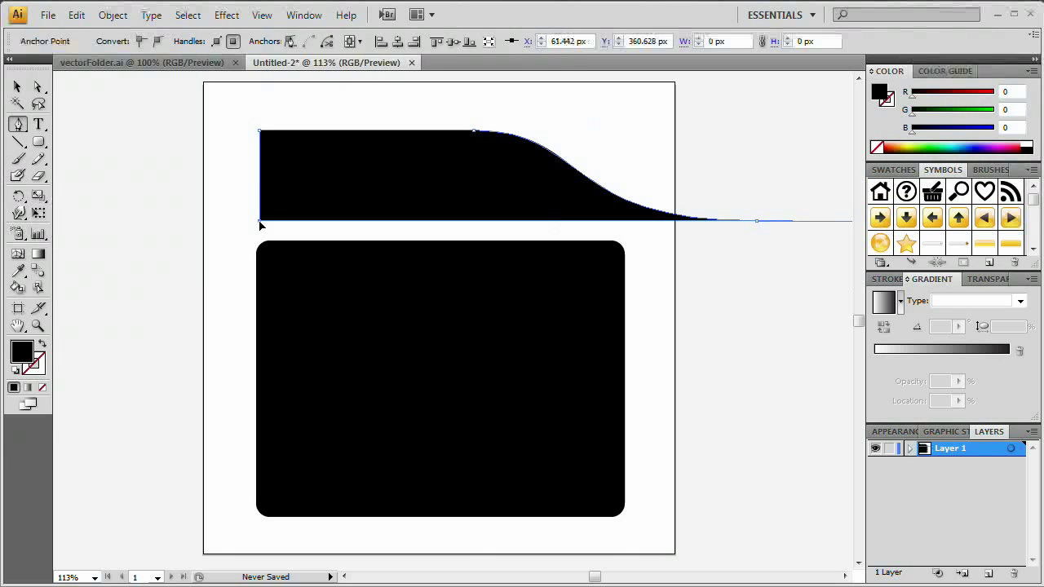
mouse_move(401, 170)
mouse_down()
mouse_move(380, 161)
mouse_move(400, 170)
mouse_up()
- Scale the tab shape down to about 265 by 45 px and place it just above the rectangle's upper left part
key(v)
drag(368, 250, 442, 277)
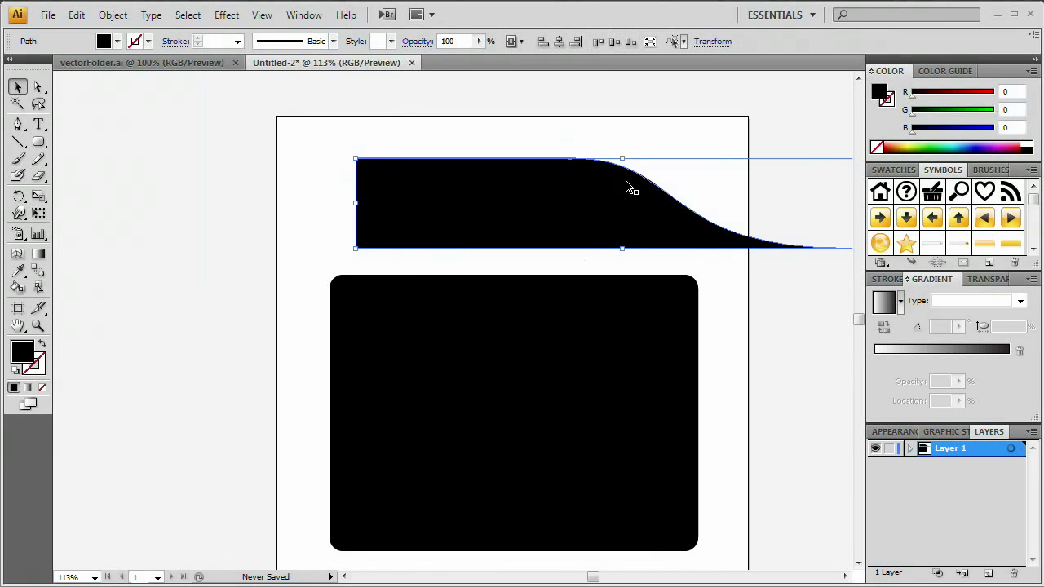
drag(503, 215, 441, 217)
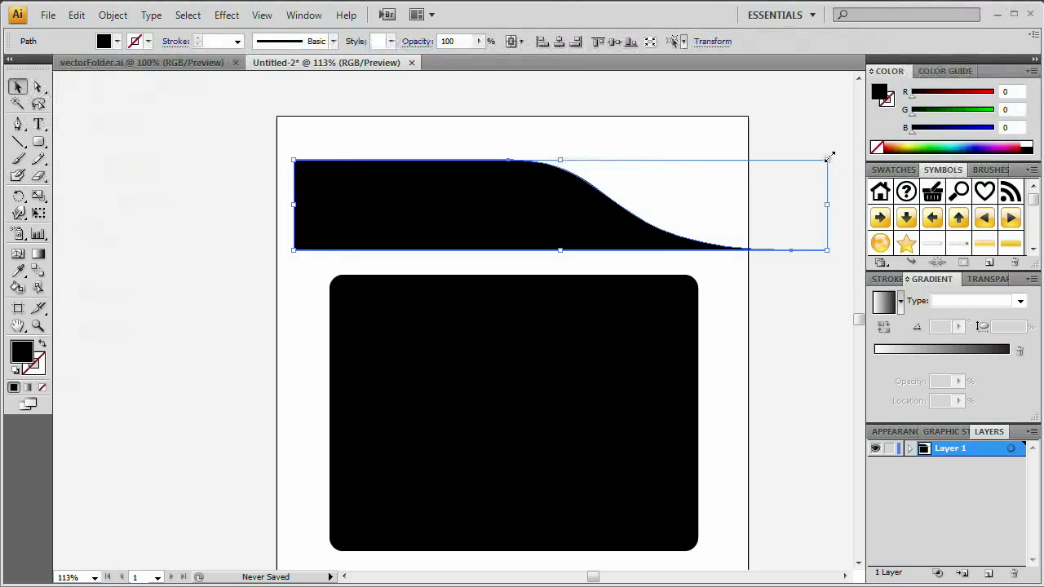
drag(826, 159, 537, 209)
drag(375, 230, 414, 250)
click(447, 187)
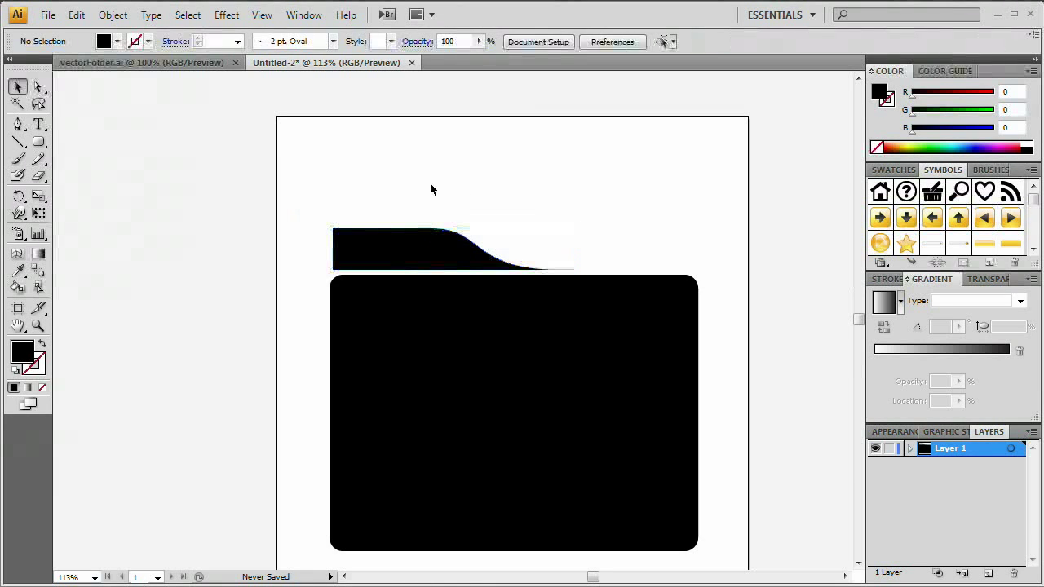
- Move the tab shape upward to leave a clear gap above the rounded rectangle
click(396, 253)
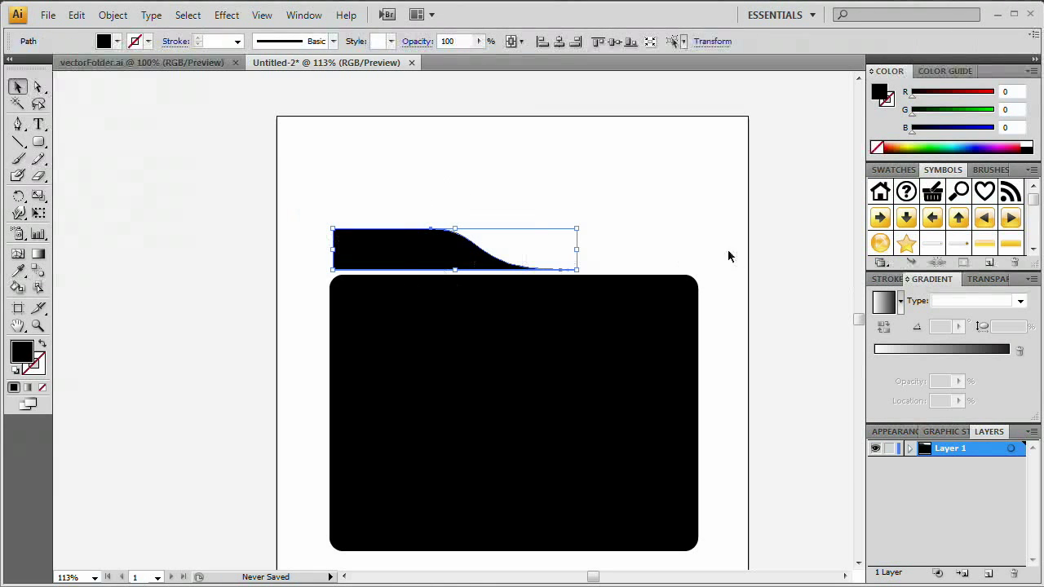
click(445, 172)
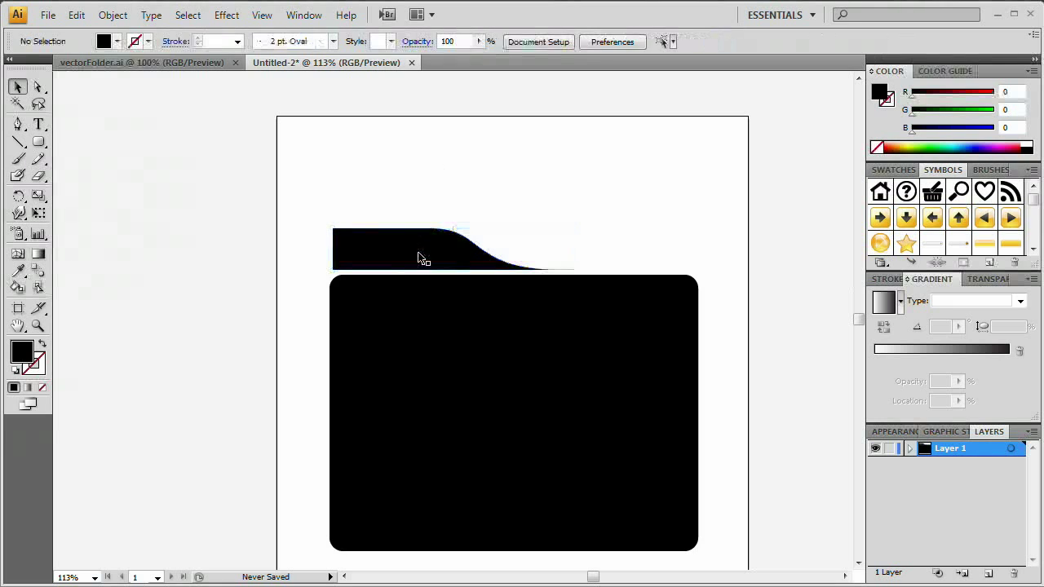
drag(421, 259, 417, 214)
click(671, 195)
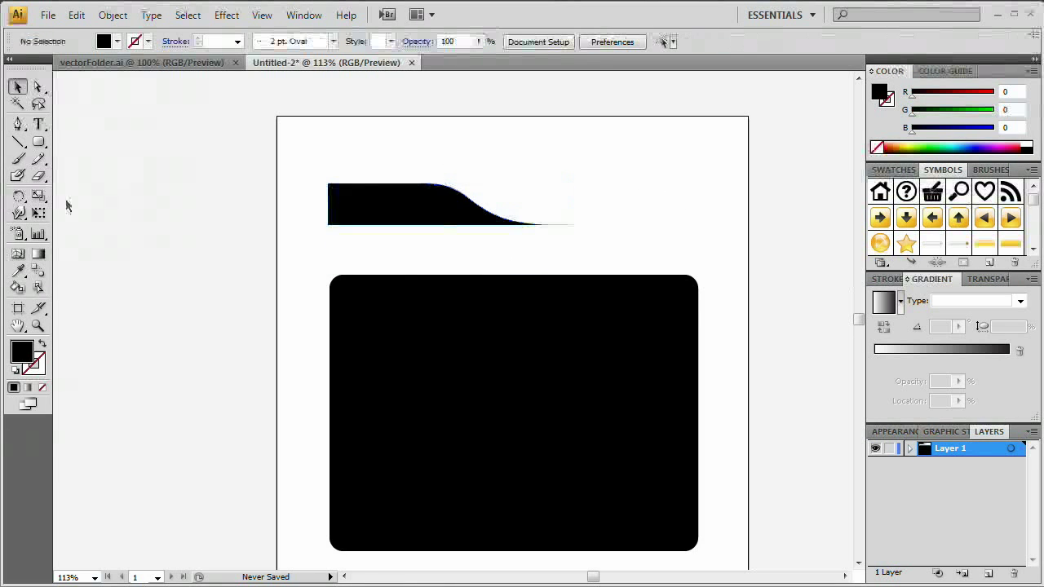
- Widen the tab shape to about 303 px by shifting the anchor points of its curved end to the right
click(38, 91)
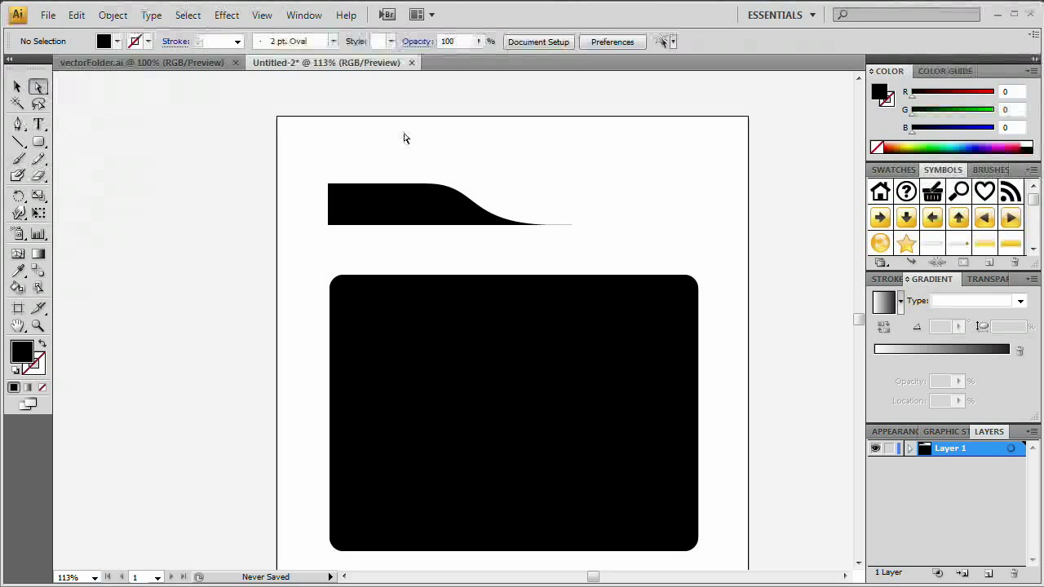
drag(614, 170, 413, 233)
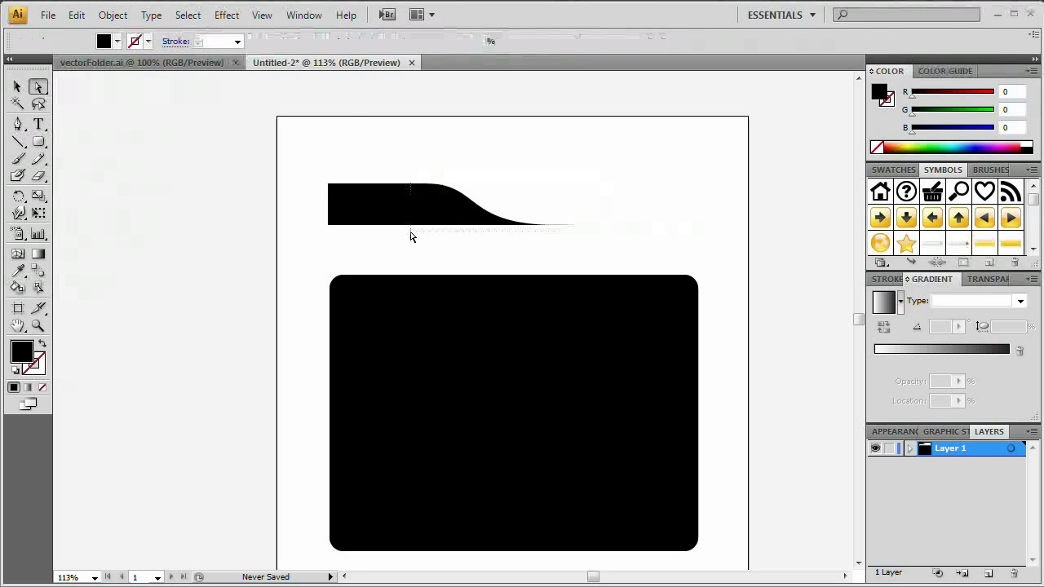
click(430, 214)
click(560, 227)
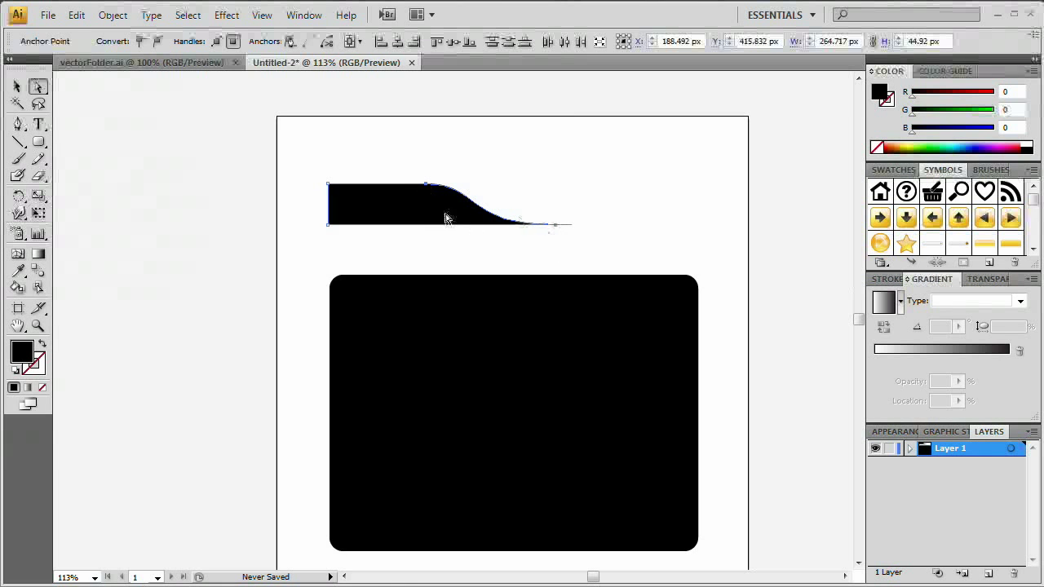
scroll(444, 214, up, 4)
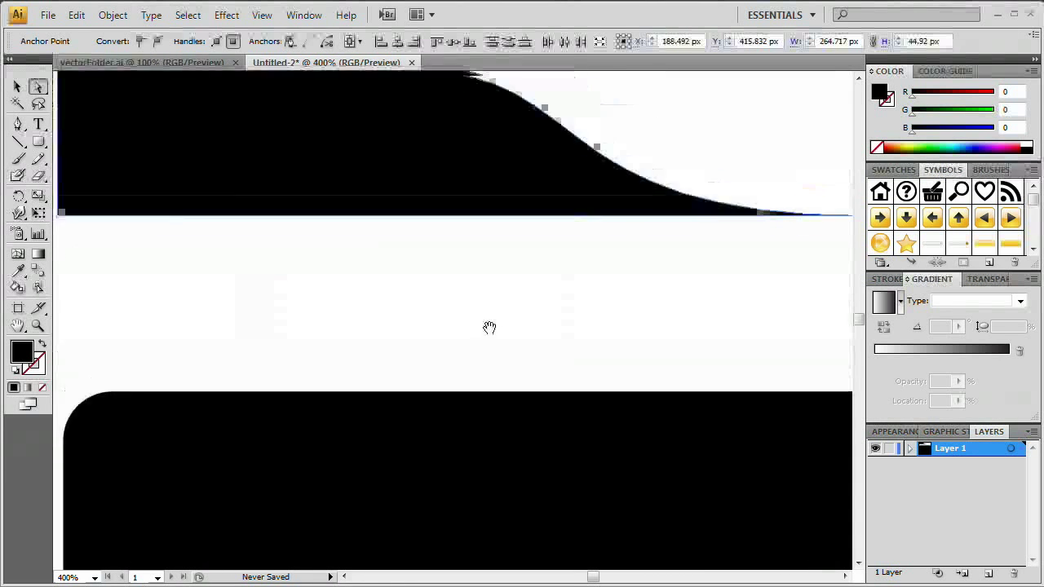
drag(489, 327, 466, 503)
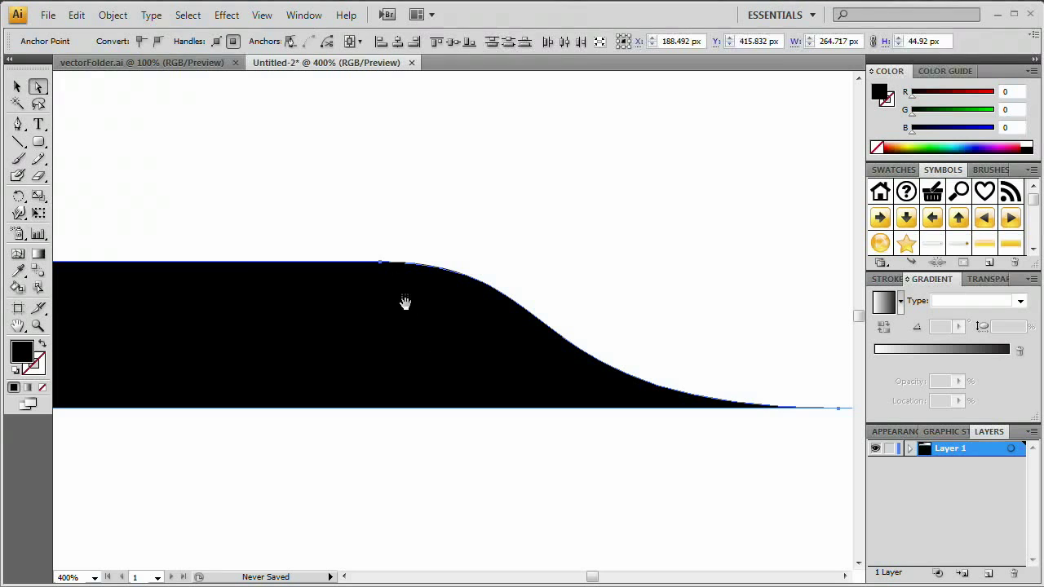
drag(487, 391, 682, 368)
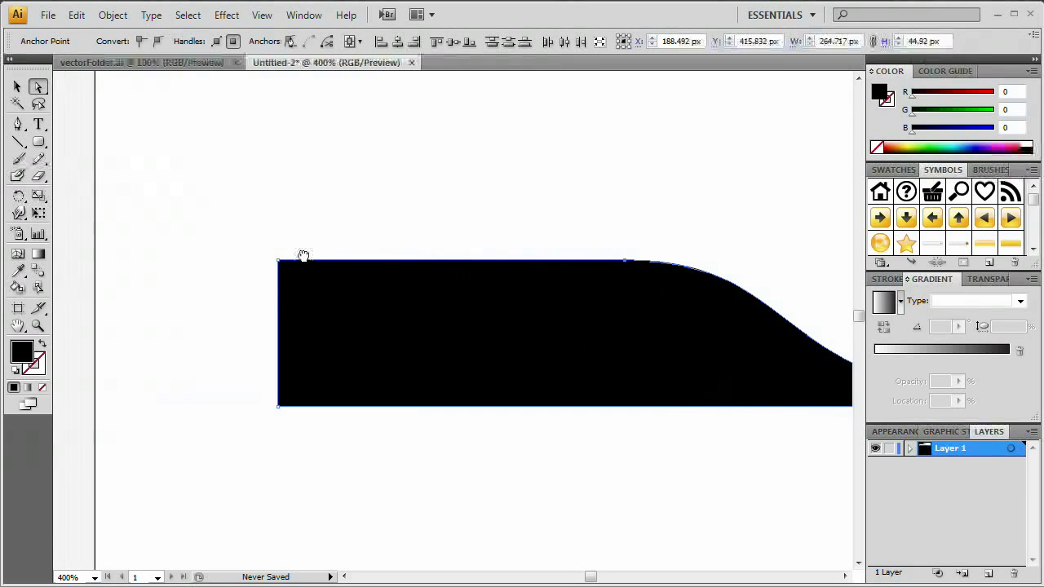
key(ctrl+0)
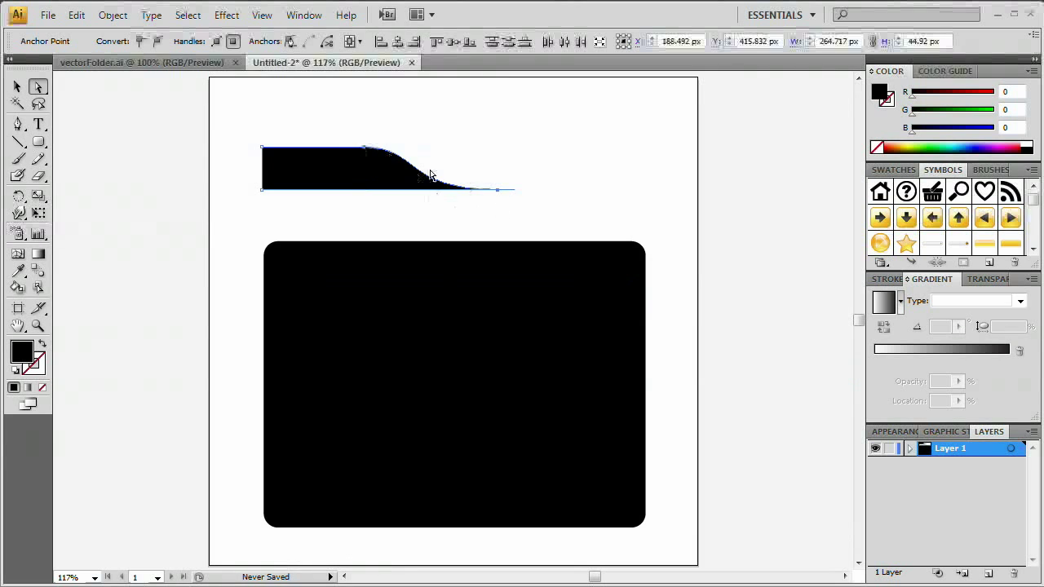
drag(431, 175, 437, 208)
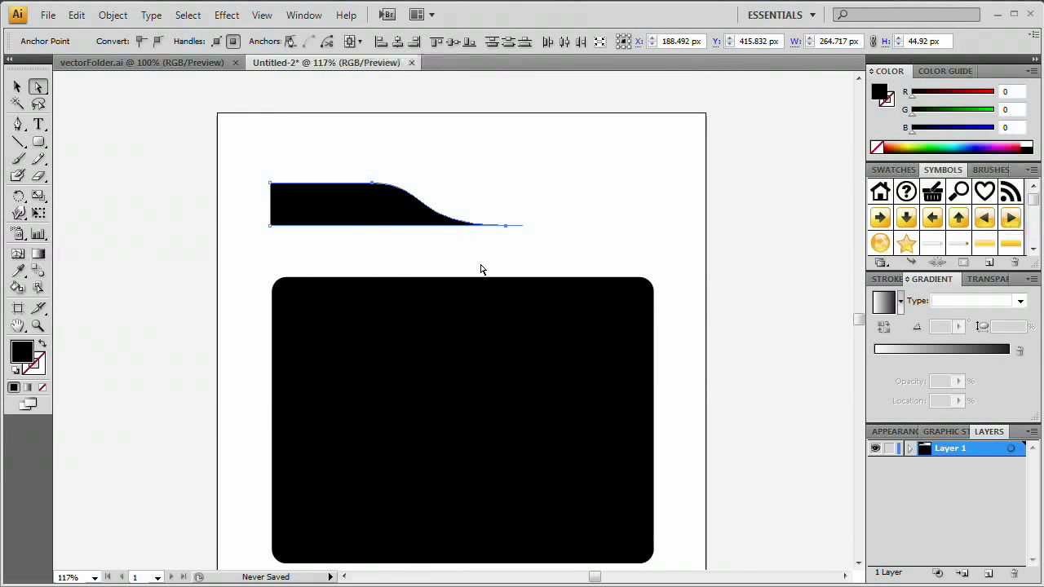
key(shift+Right)
key(shift+Right)
key(shift+Right)
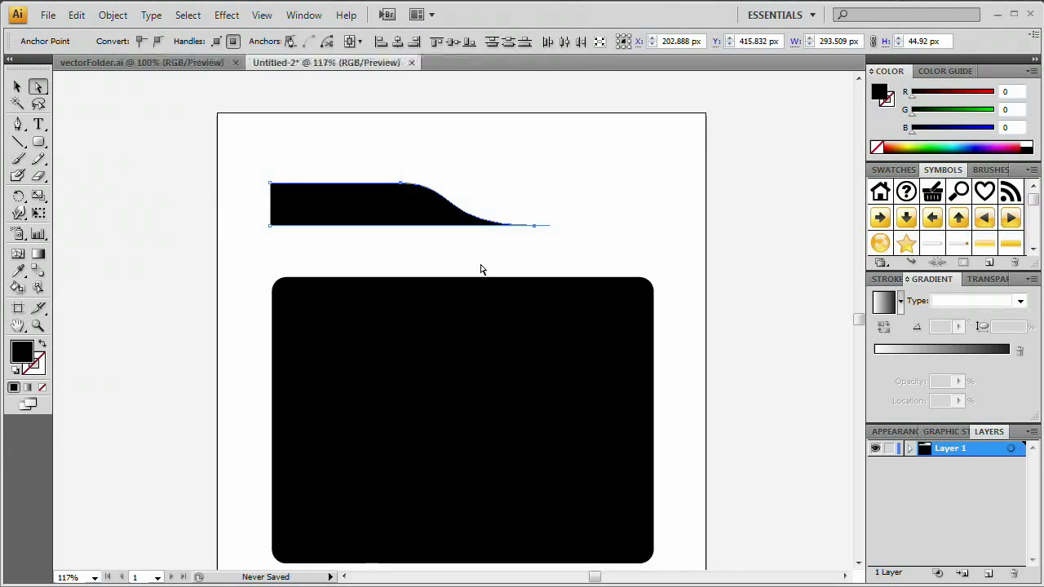
key(shift+Right)
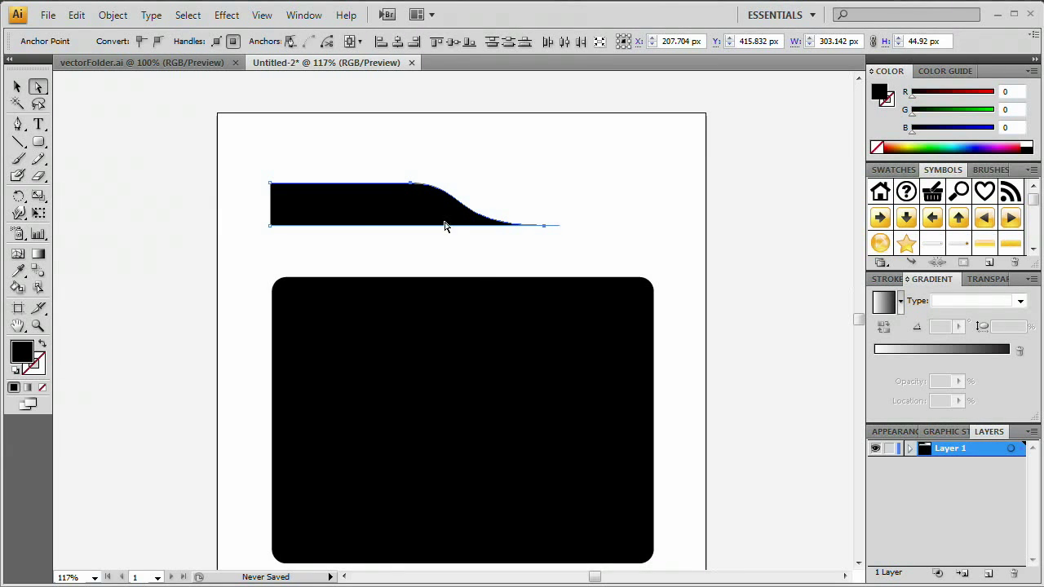
- Move the tab shape down onto the upper left of the rounded rectangle so the two overlap
key(v)
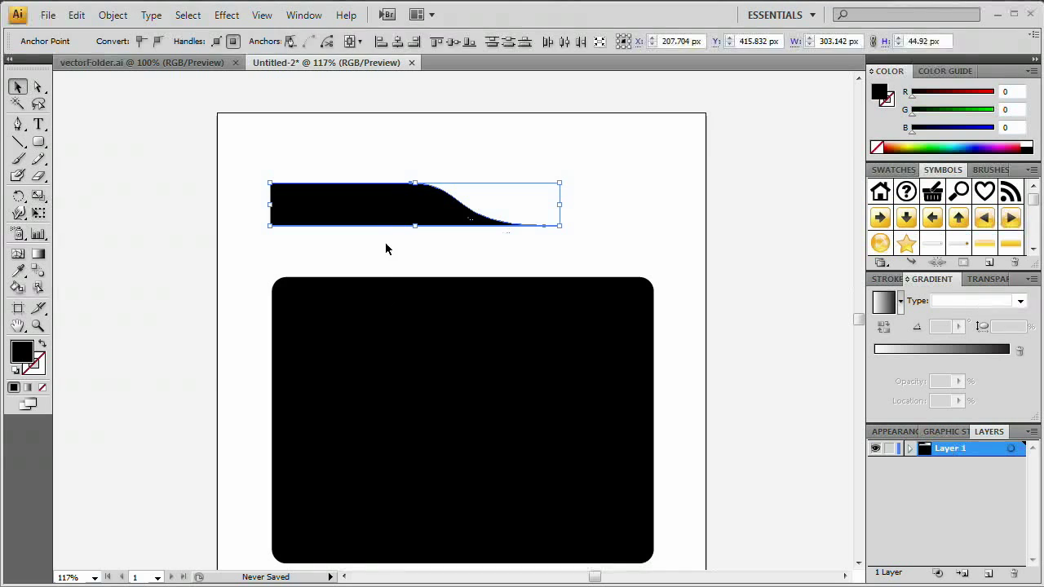
drag(373, 210, 372, 278)
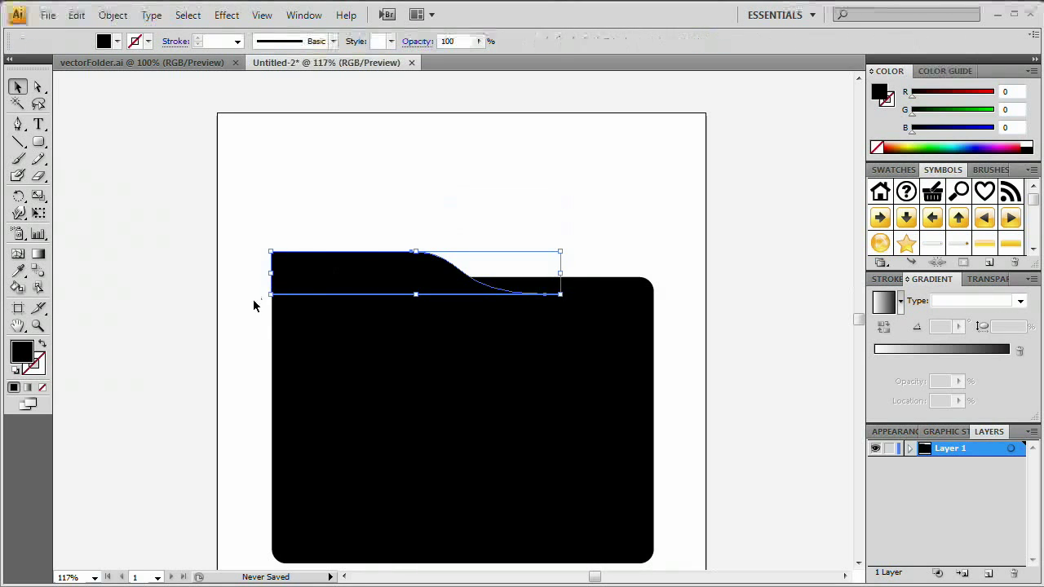
click(263, 303)
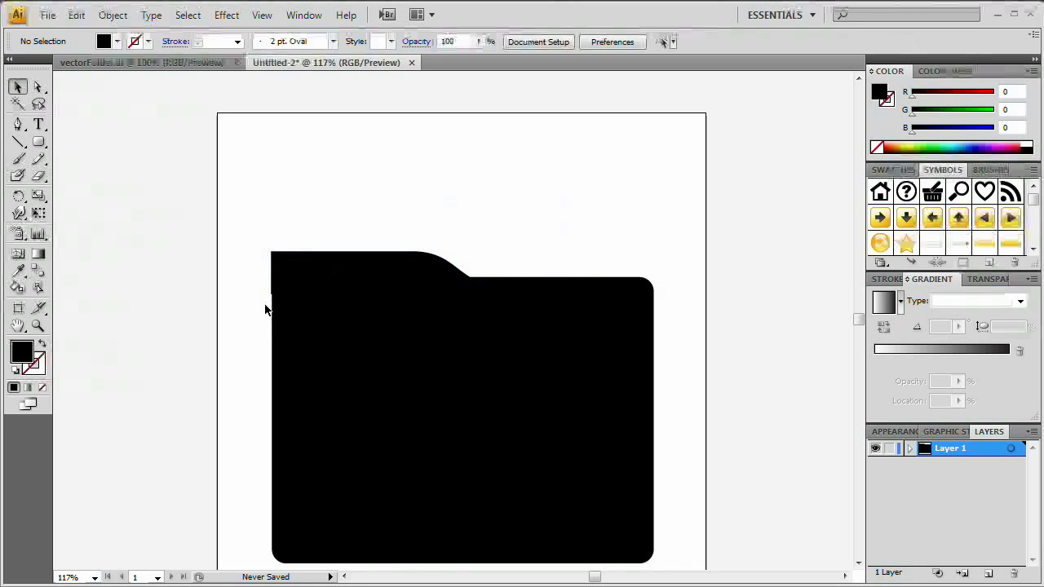
- Raise the tab shape until its bottom edge meets the rounded rectangle's top edge
key(z)
click(473, 284)
scroll(471, 286, down, 2)
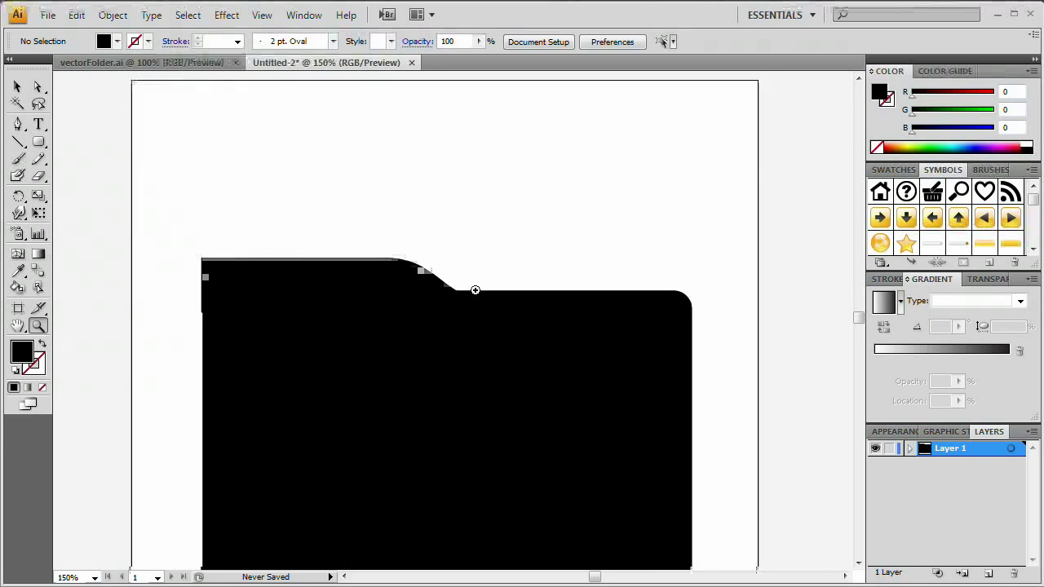
key(v)
click(396, 282)
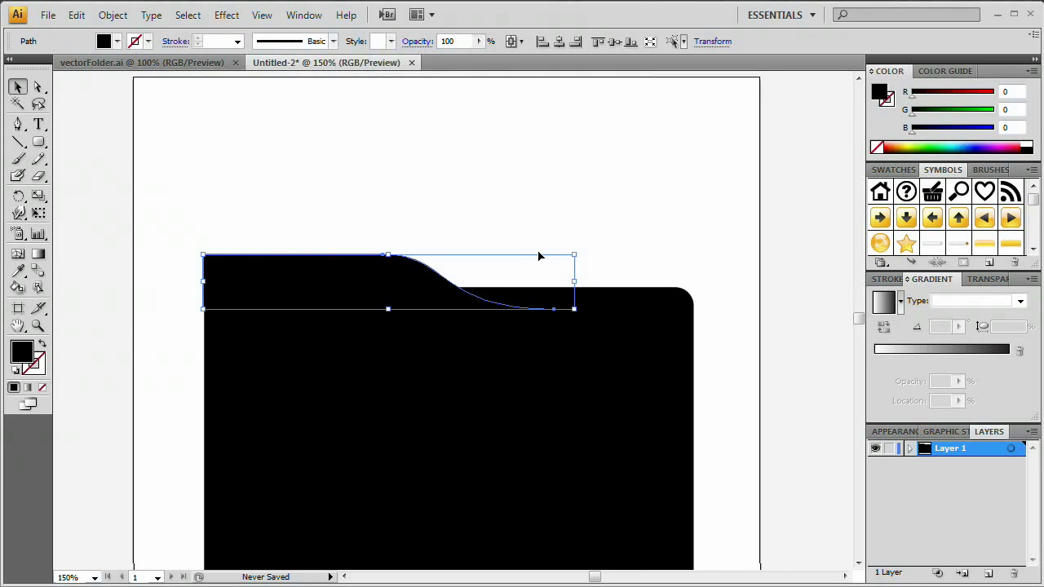
key(shift+Up)
key(shift+Up)
key(Down)
key(Down)
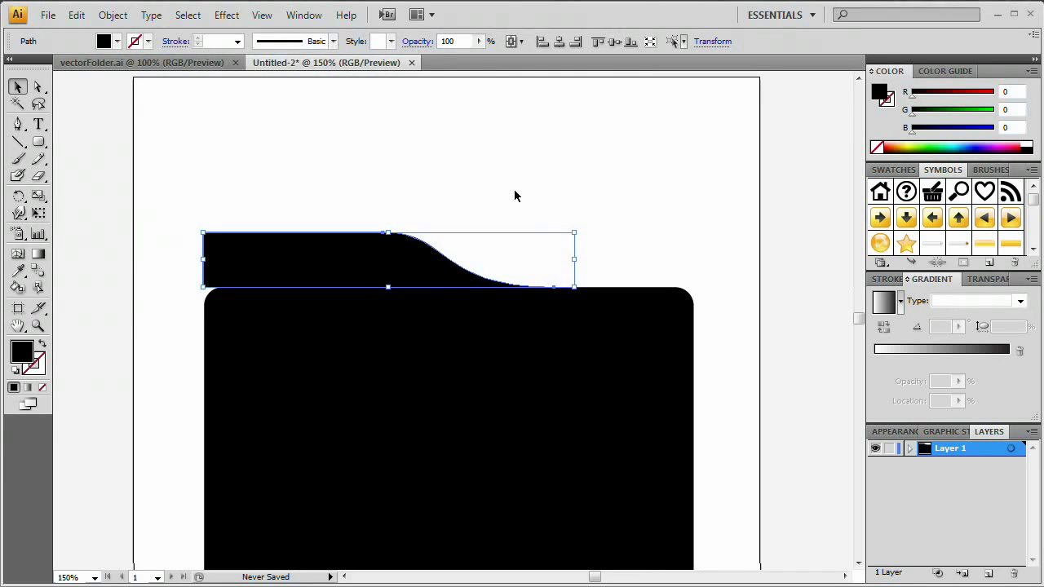
click(535, 240)
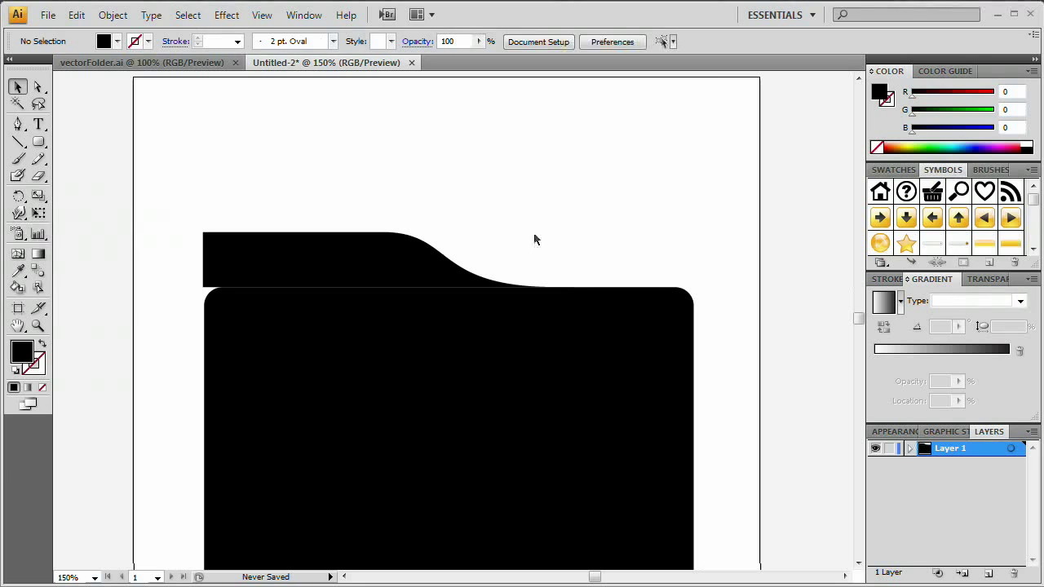
click(373, 260)
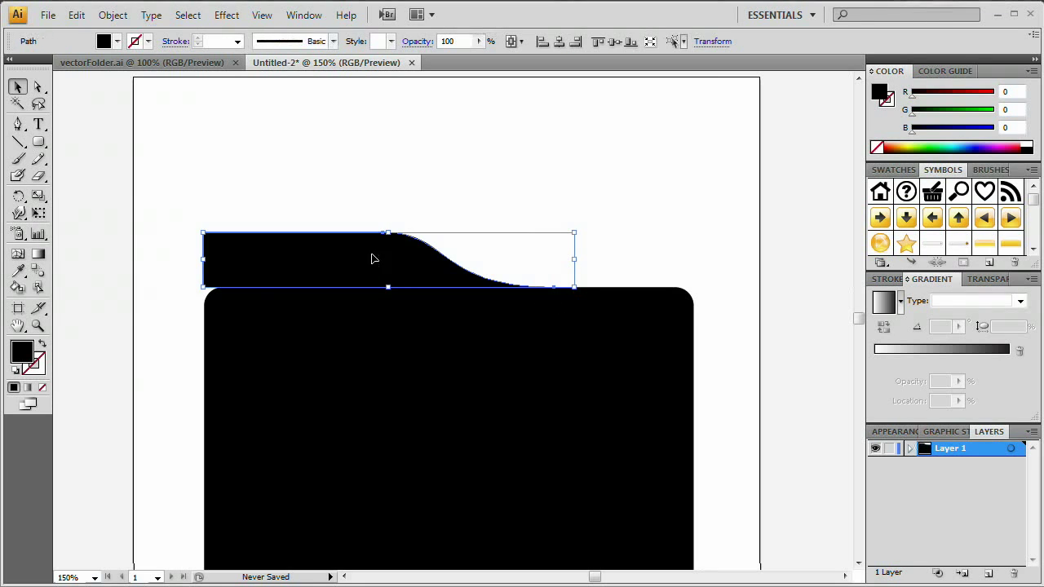
click(476, 221)
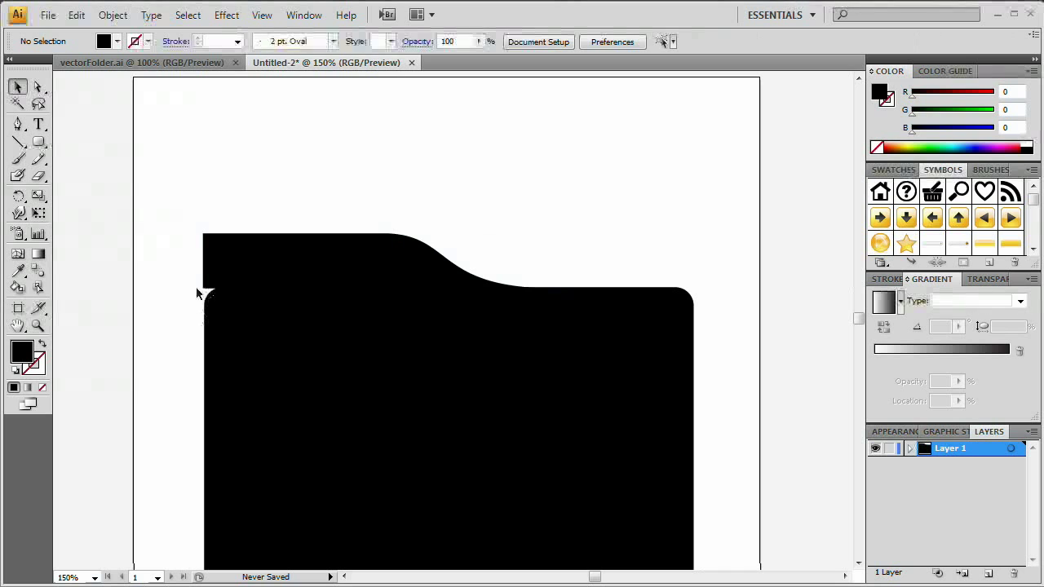
- Move only the tab's lower-left anchor point down 20 px to cover the rectangle's rounded upper-left corner
click(39, 86)
drag(208, 295, 204, 289)
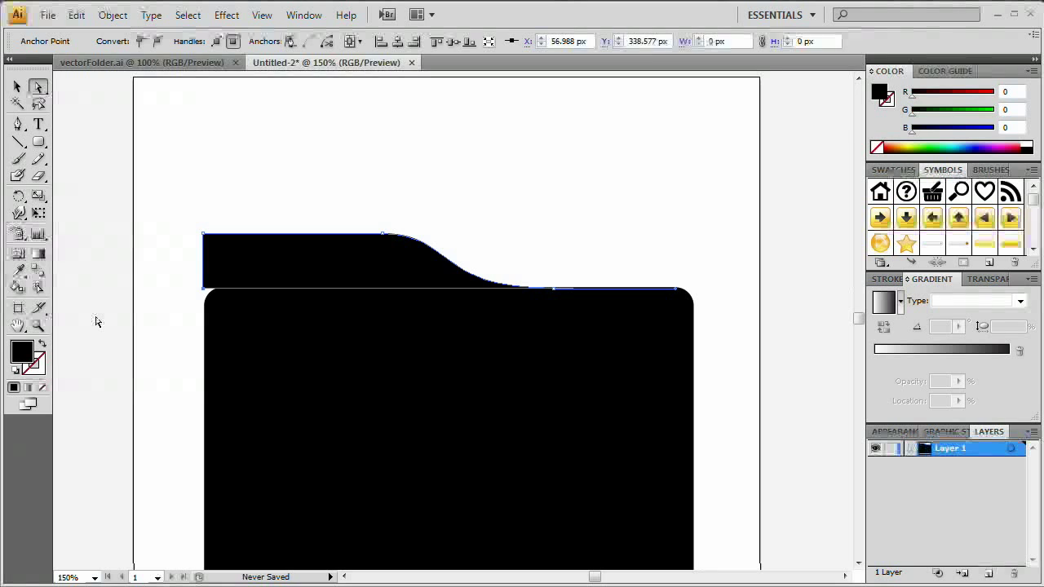
key(Down)
key(Down)
key(Down)
key(Down)
key(Down)
key(Down)
key(Down)
key(Down)
key(Down)
key(Down)
key(Down)
key(Down)
key(Down)
key(Down)
key(Down)
key(Down)
key(Down)
key(Down)
key(Down)
key(Down)
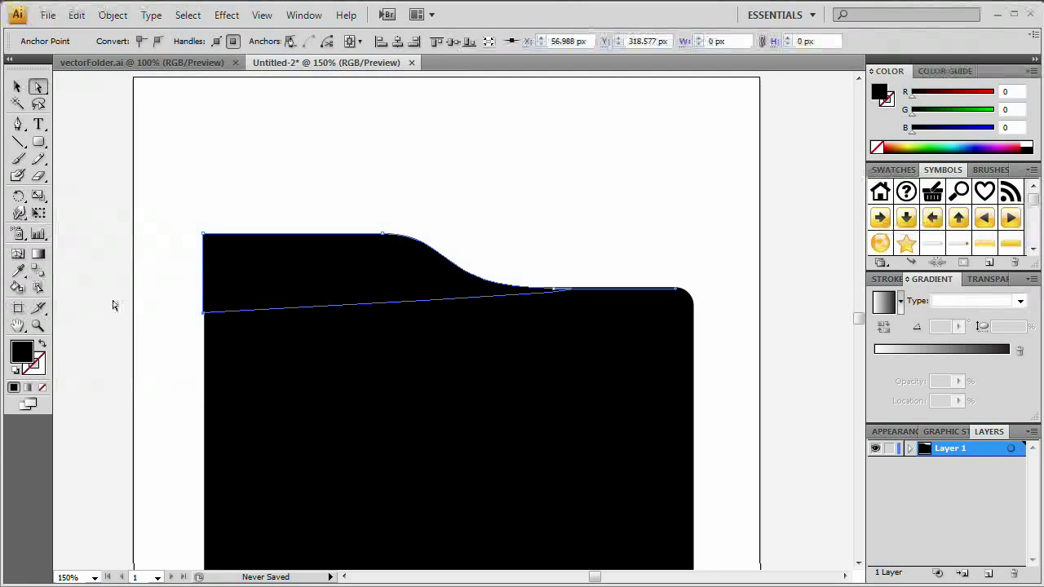
click(159, 366)
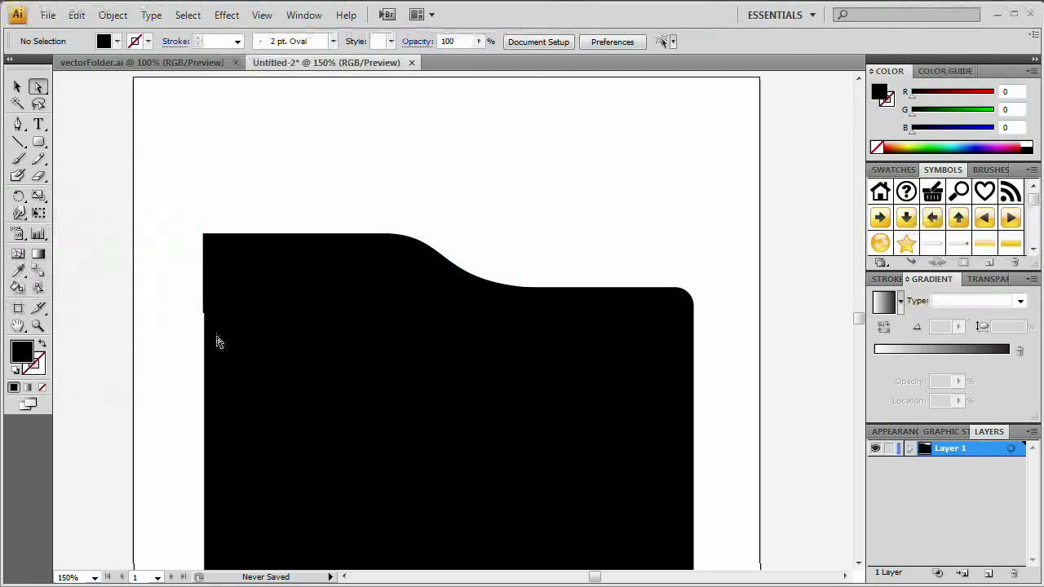
- Shift the tab shape so its left edge lines up with the rectangle's left edge
key(z)
click(244, 260)
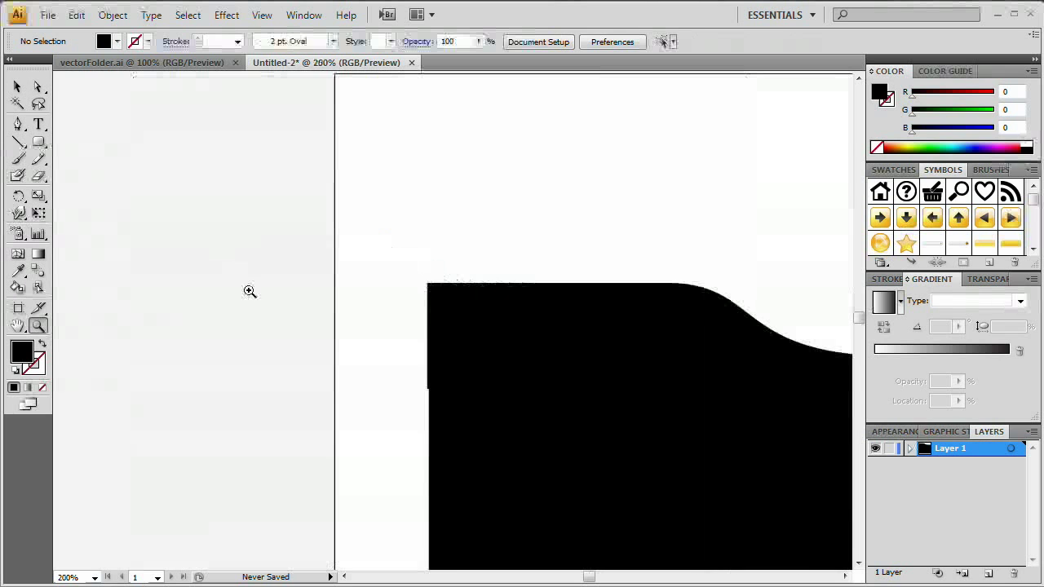
click(477, 396)
key(v)
mouse_move(444, 277)
mouse_down()
mouse_move(495, 220)
mouse_move(448, 283)
mouse_up()
click(269, 398)
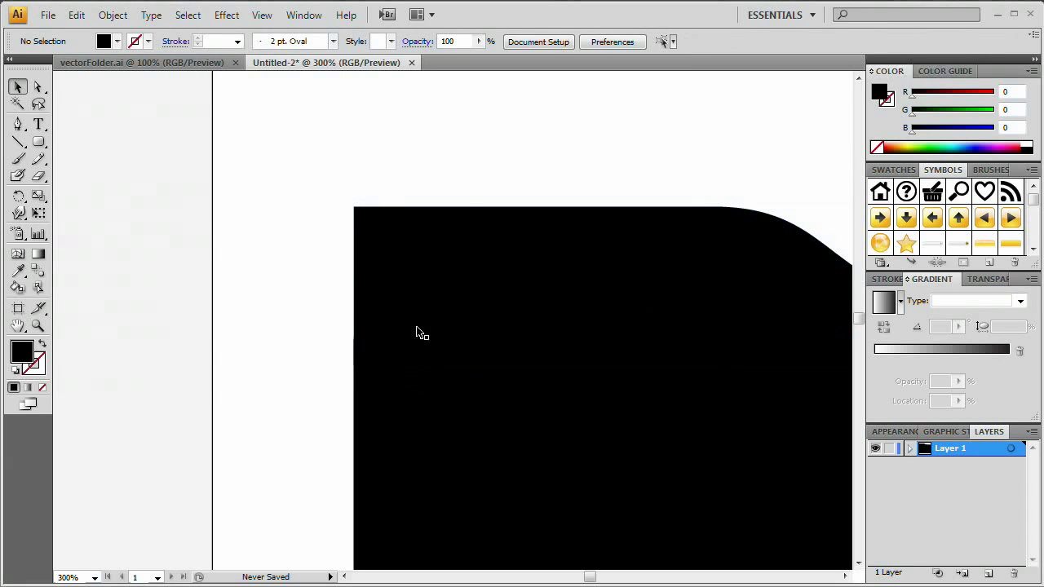
drag(424, 245, 463, 211)
drag(469, 236, 691, 403)
key(ctrl+shift+a)
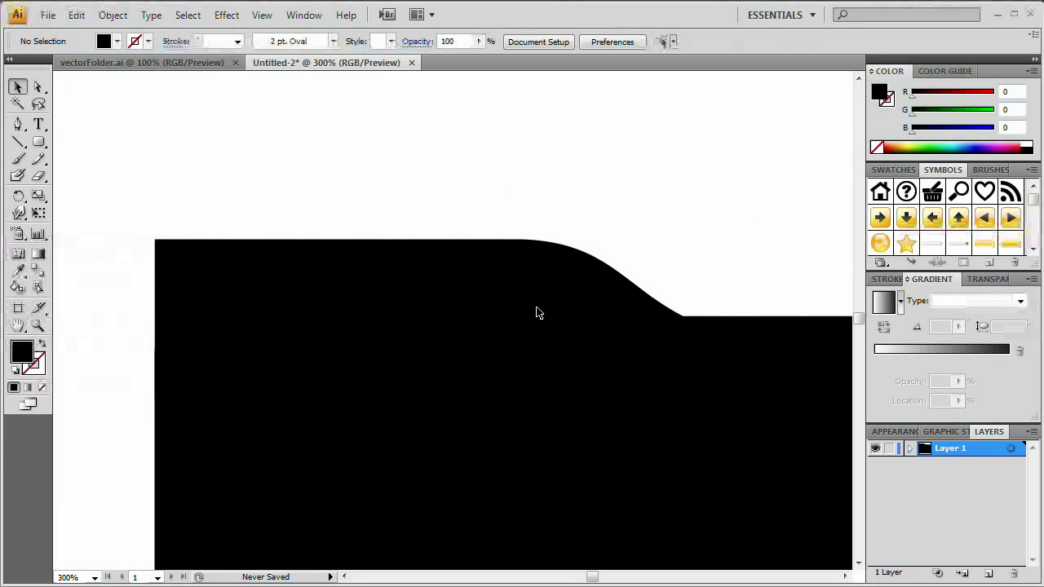
- Nudge the tab shape upward until its S-curve runs smoothly into the rectangle's top edge
click(536, 279)
key(Up)
key(Up)
key(Up)
key(Up)
key(Up)
key(Up)
key(Up)
key(Up)
key(Up)
key(Up)
key(Up)
key(Up)
key(Up)
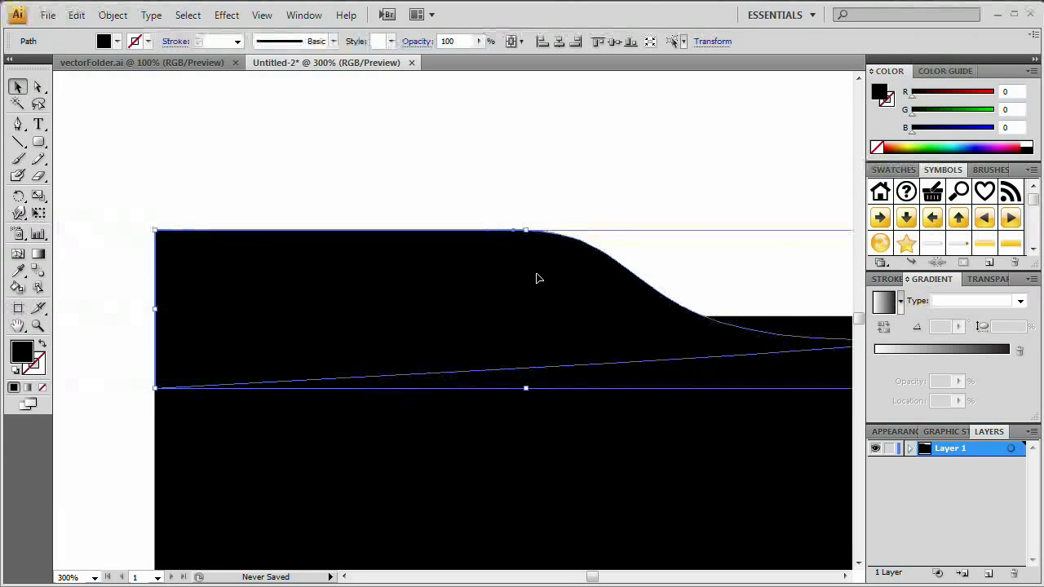
key(Up)
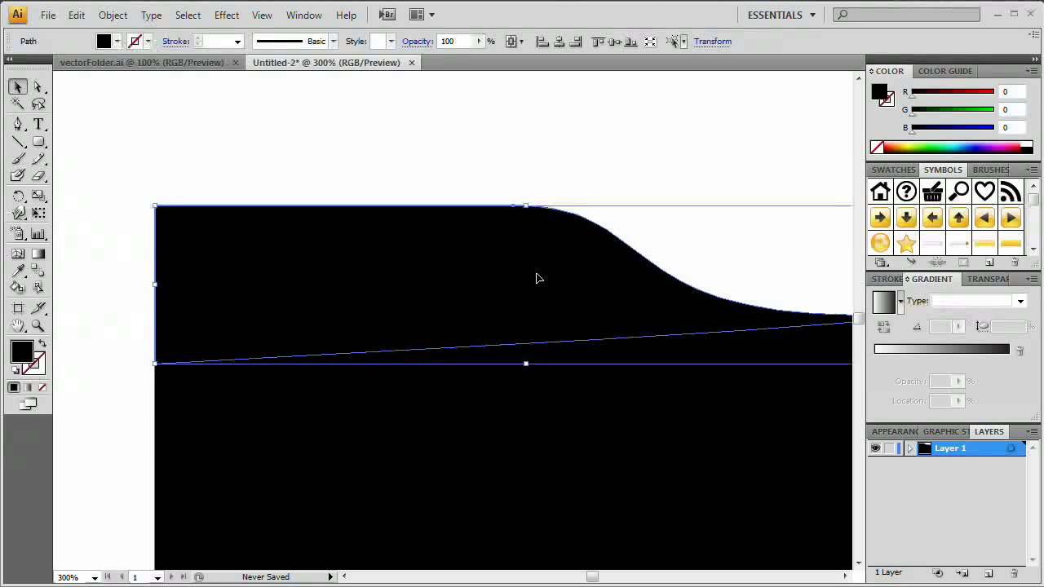
drag(571, 243, 461, 231)
click(665, 173)
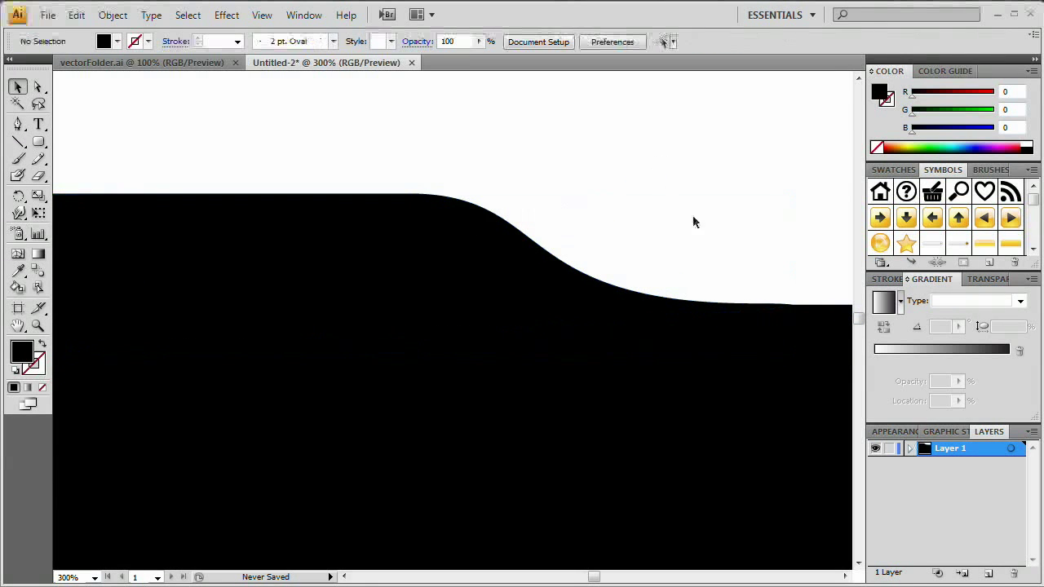
- Combine the tab and the rounded rectangle into a single folder shape with Pathfinder
drag(566, 352, 717, 354)
key(ctrl+minus)
key(ctrl+minus)
key(ctrl+minus)
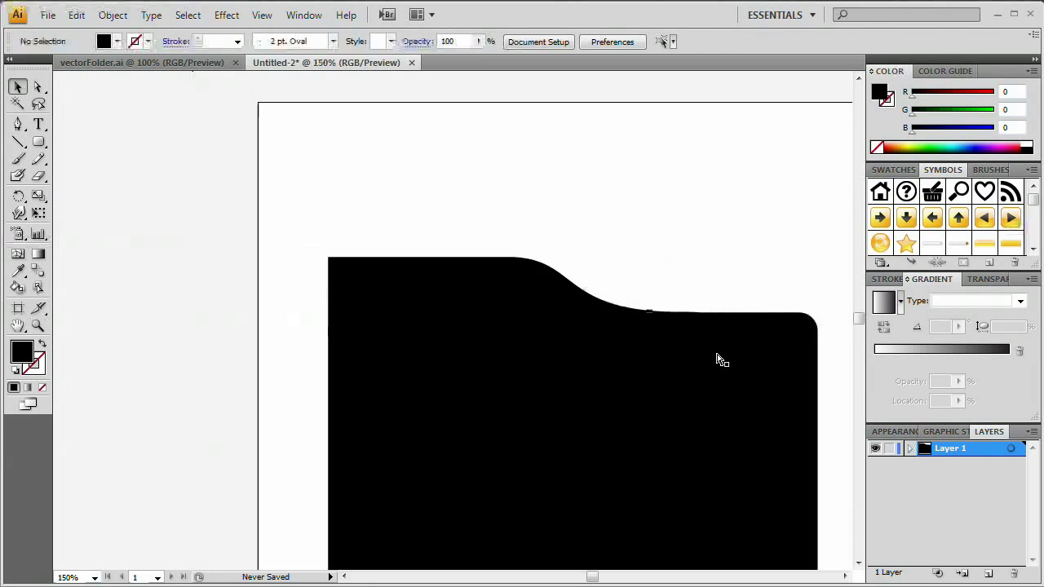
drag(620, 369, 621, 336)
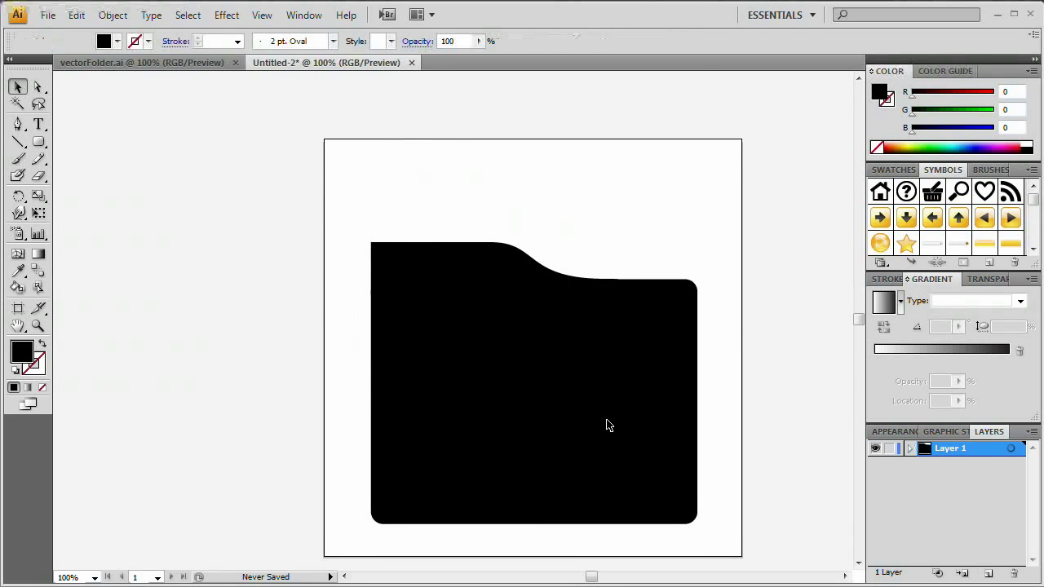
click(481, 333)
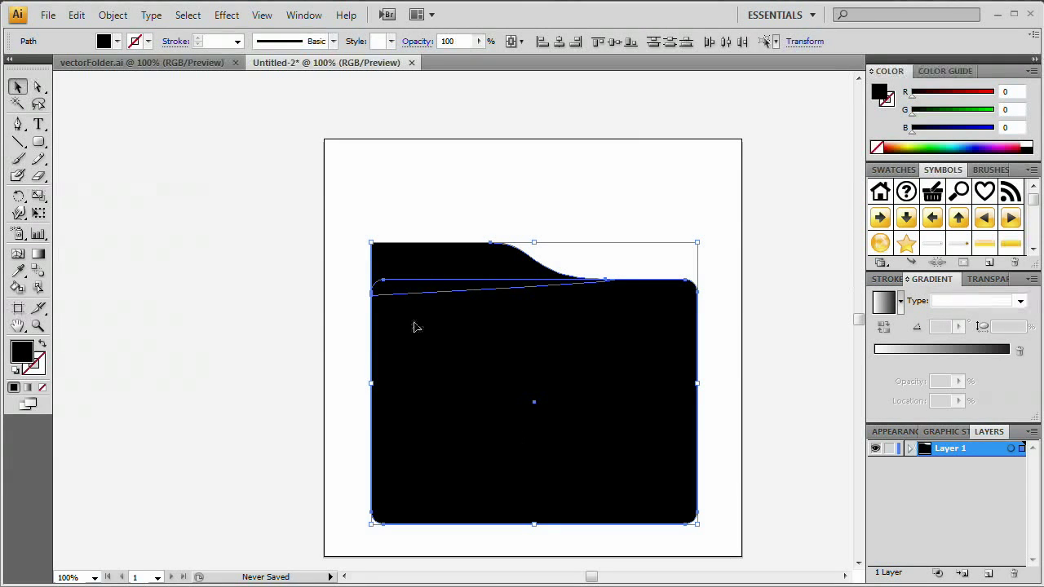
click(303, 14)
click(212, 221)
click(416, 199)
click(473, 337)
click(305, 14)
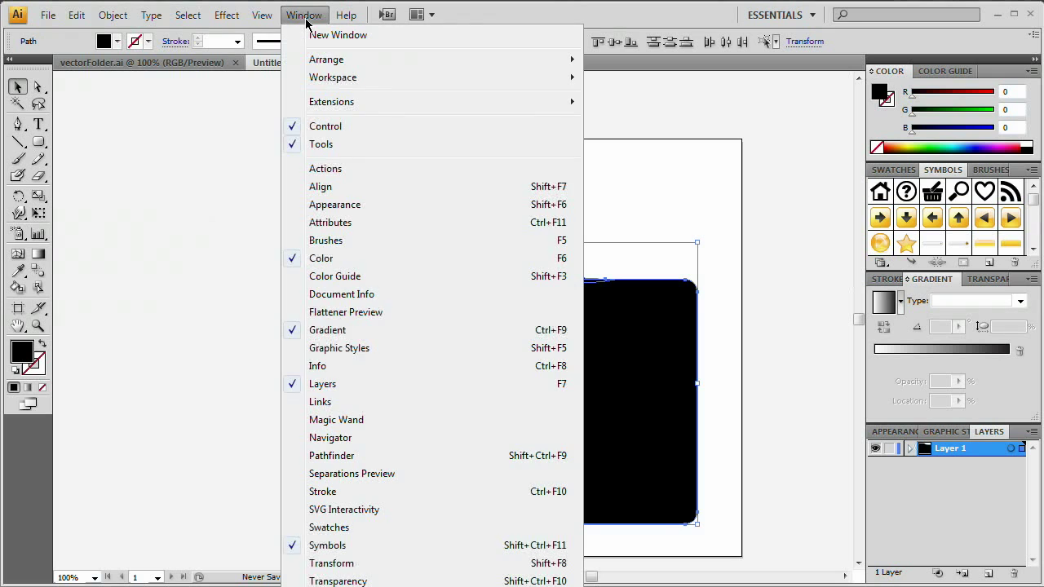
click(332, 456)
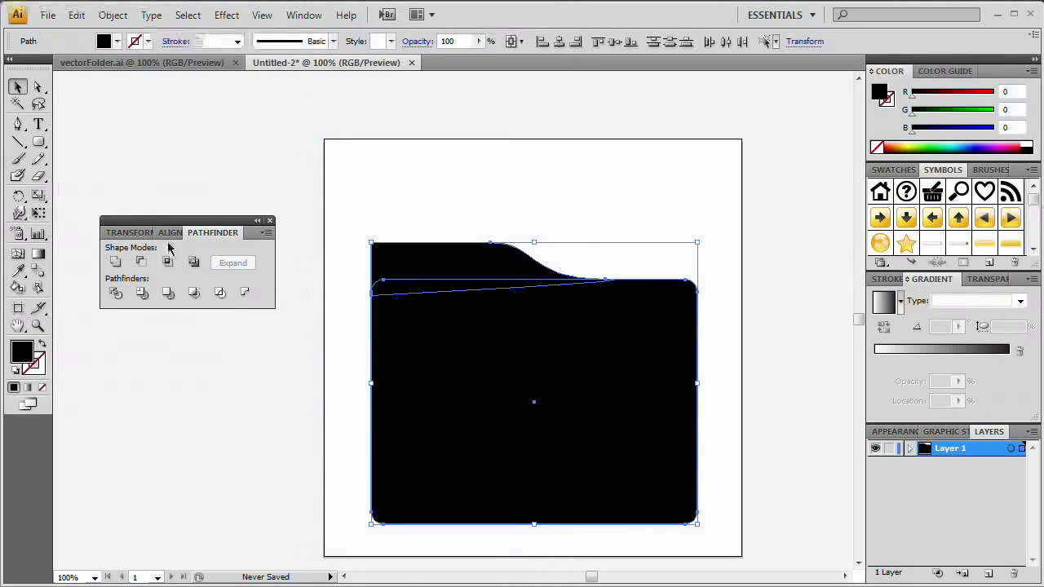
click(167, 295)
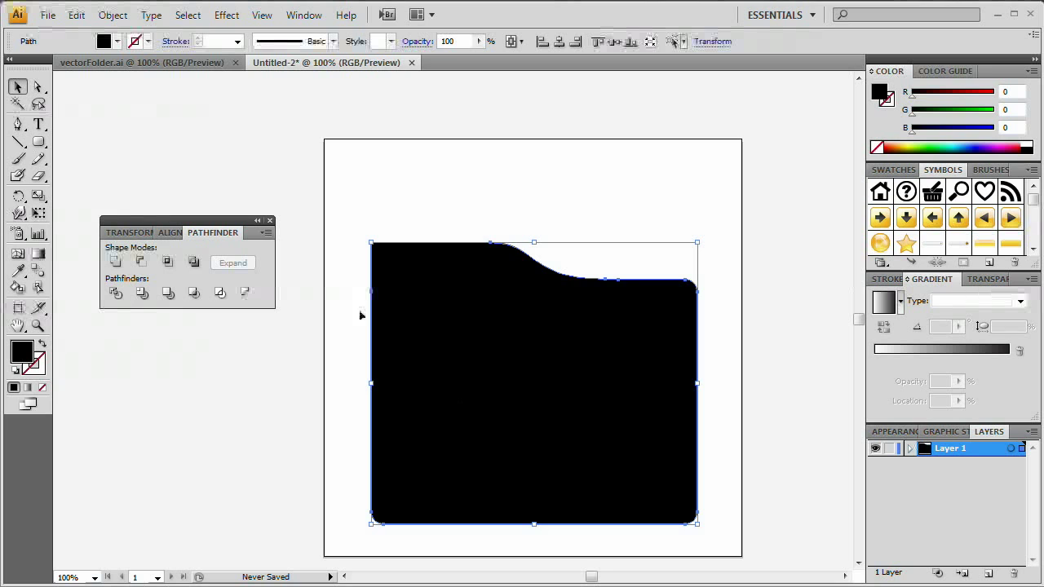
drag(208, 229, 240, 160)
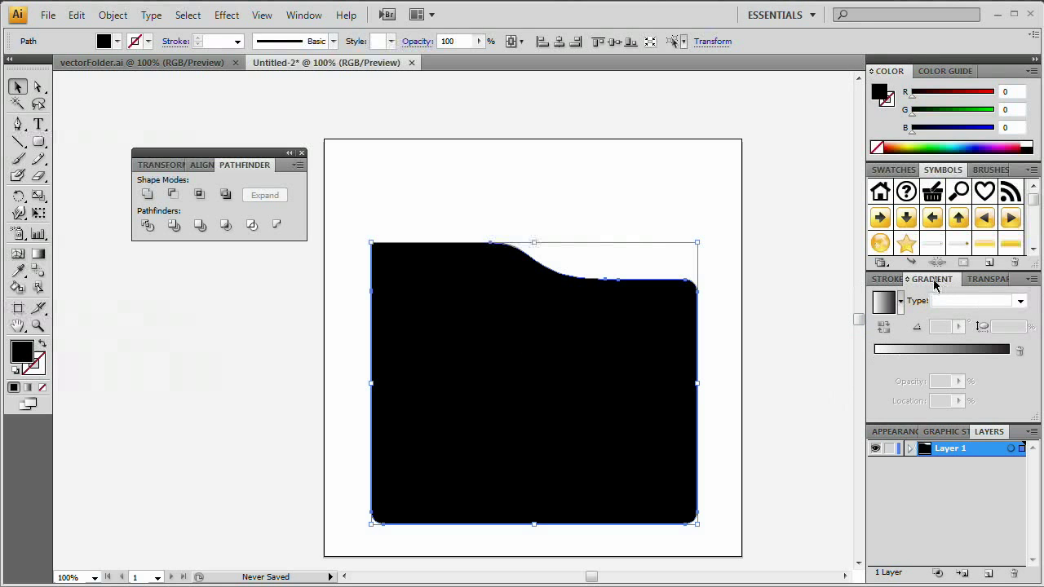
- Dock the Gradient panel beneath the floating Pathfinder panel
mouse_move(936, 283)
mouse_down()
mouse_move(172, 296)
mouse_move(163, 260)
mouse_up()
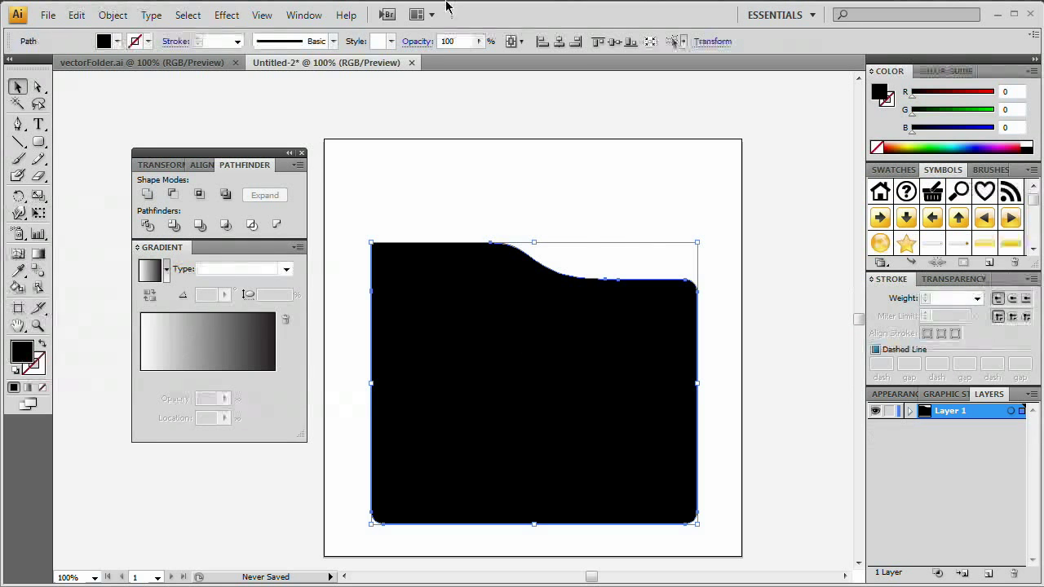
click(303, 14)
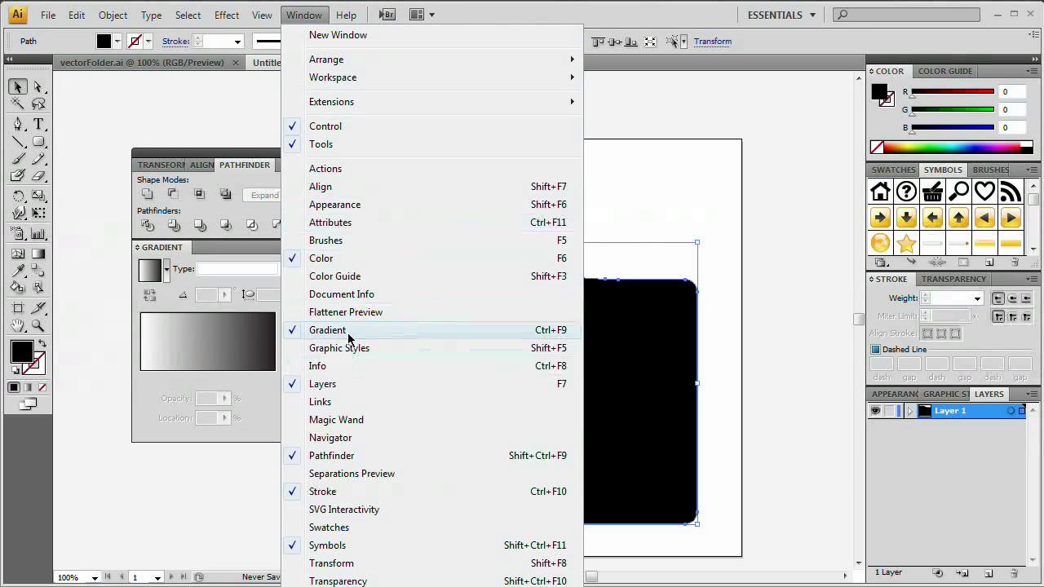
click(174, 249)
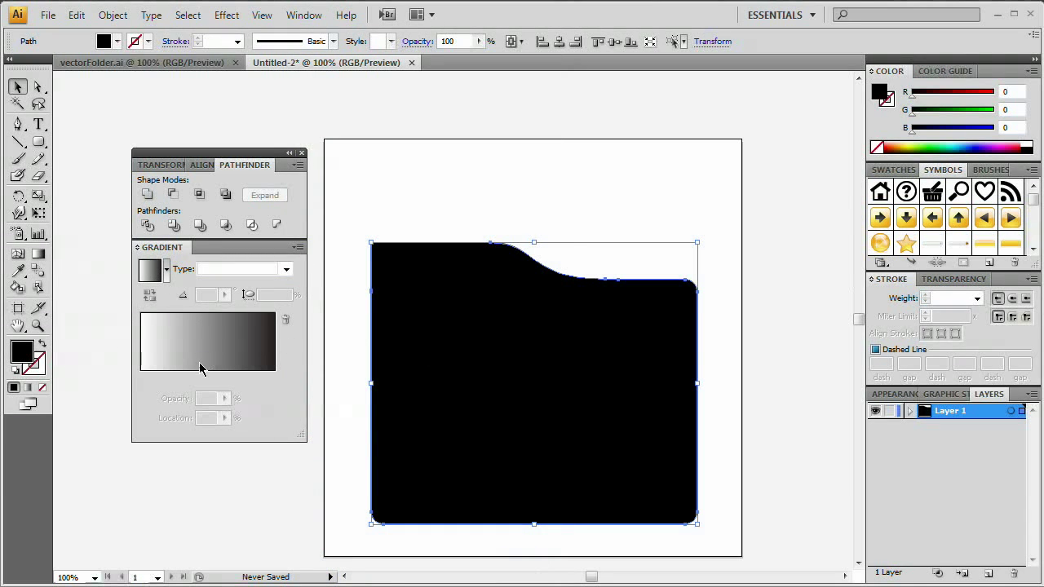
- Fill the folder shape with the white-to-black gradient and make it radial
click(151, 276)
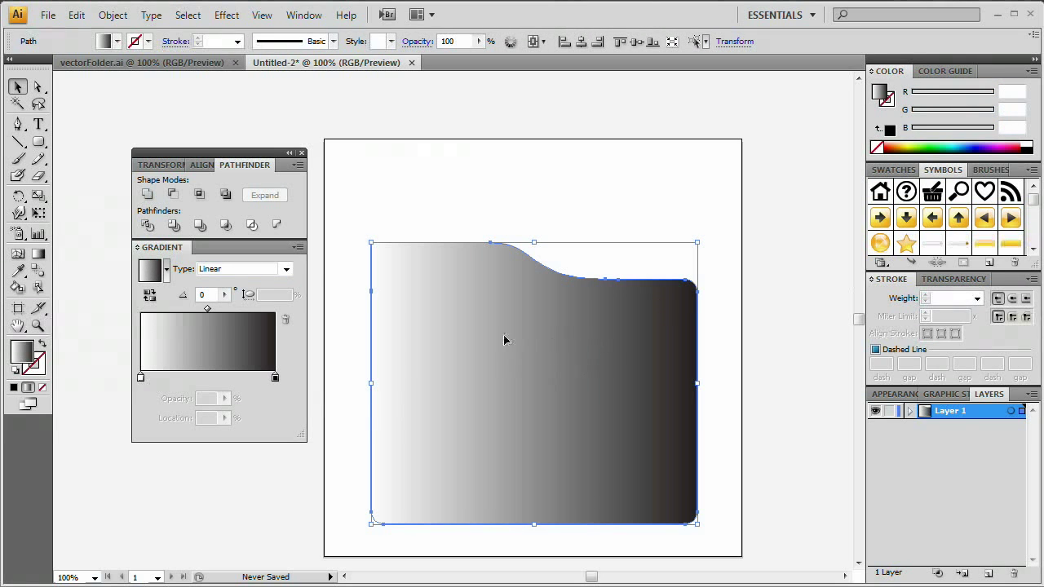
click(242, 276)
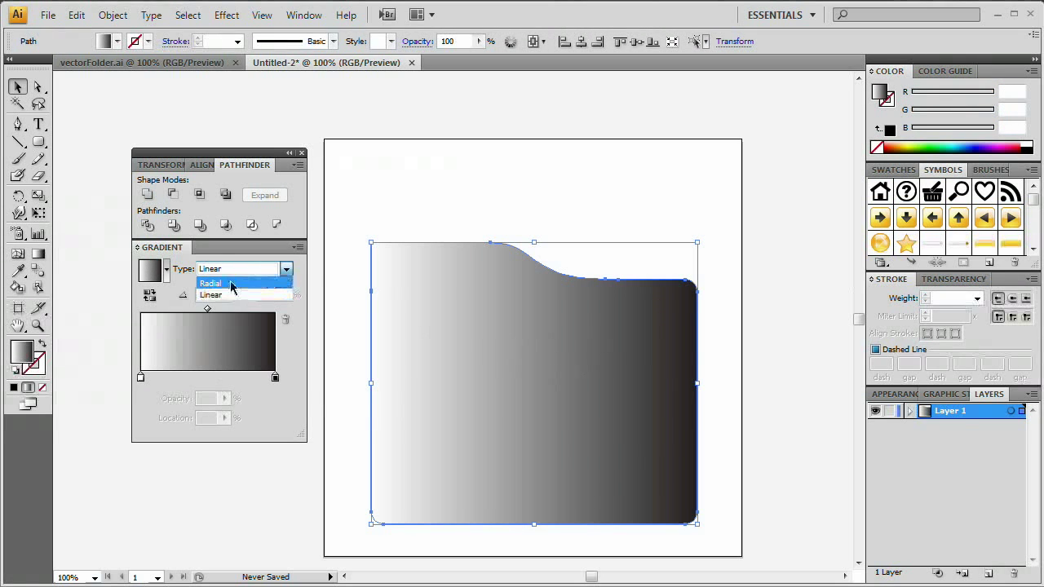
click(230, 281)
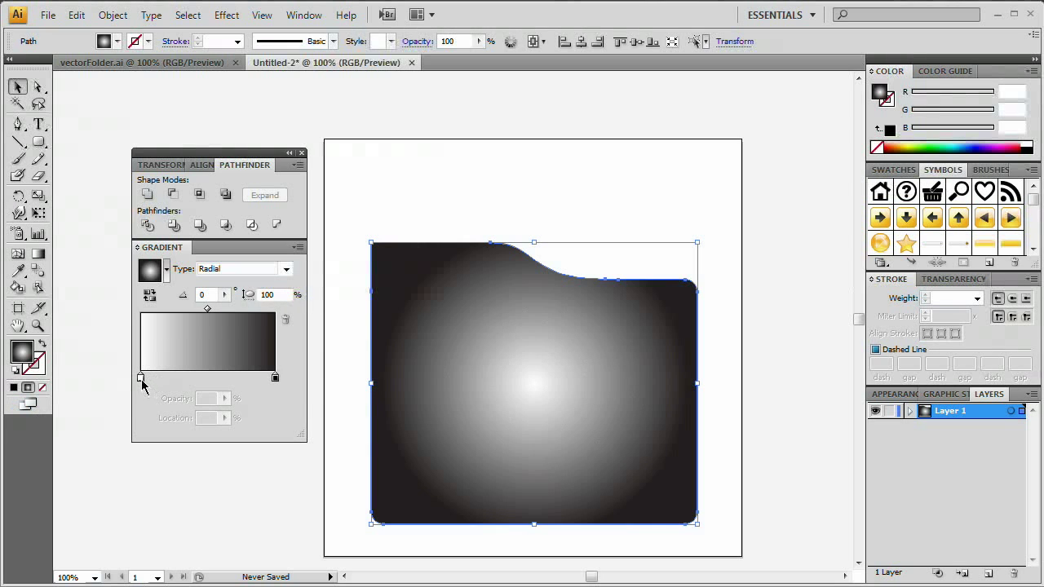
- Set the folder gradient's starting colour stop to 5% black and its end stop to 25% black
click(141, 379)
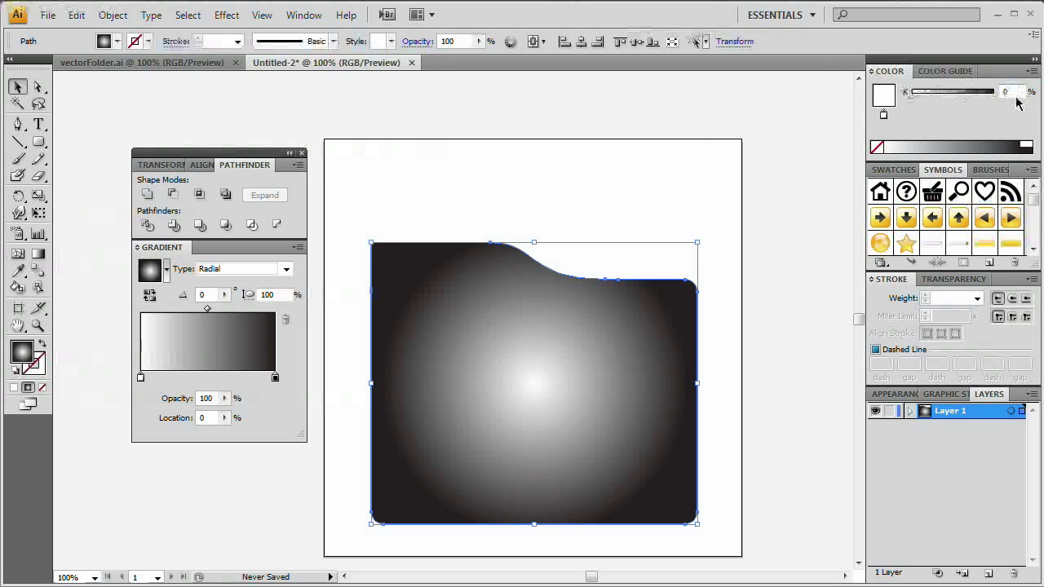
drag(907, 96, 912, 97)
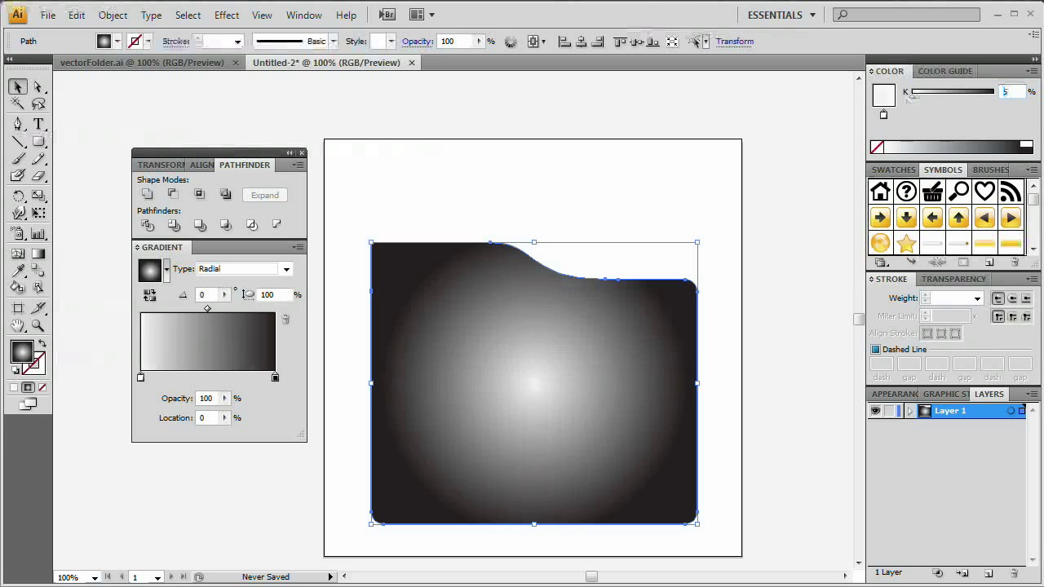
click(275, 378)
click(1010, 92)
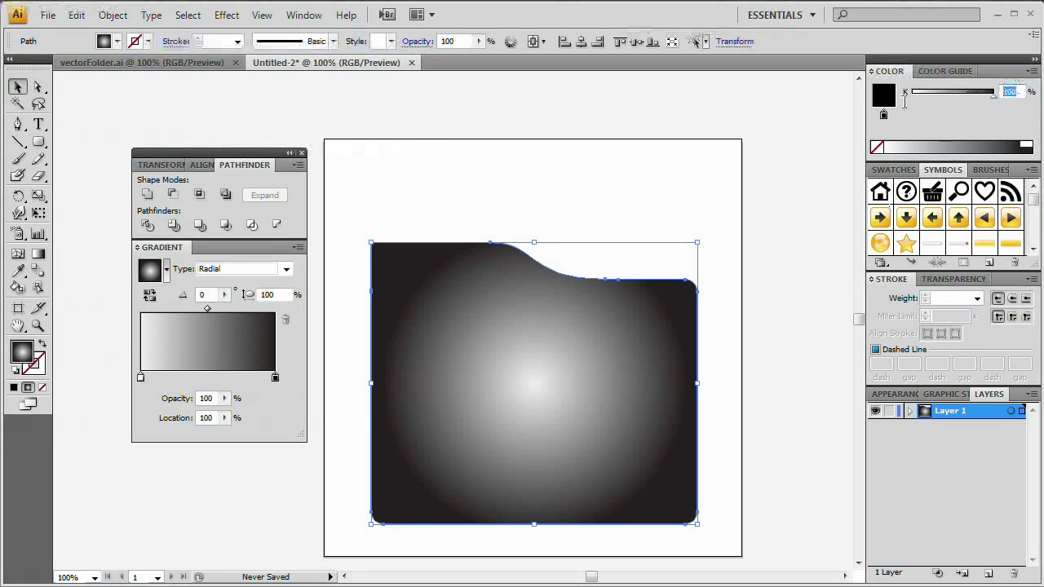
text(25)
key(Return)
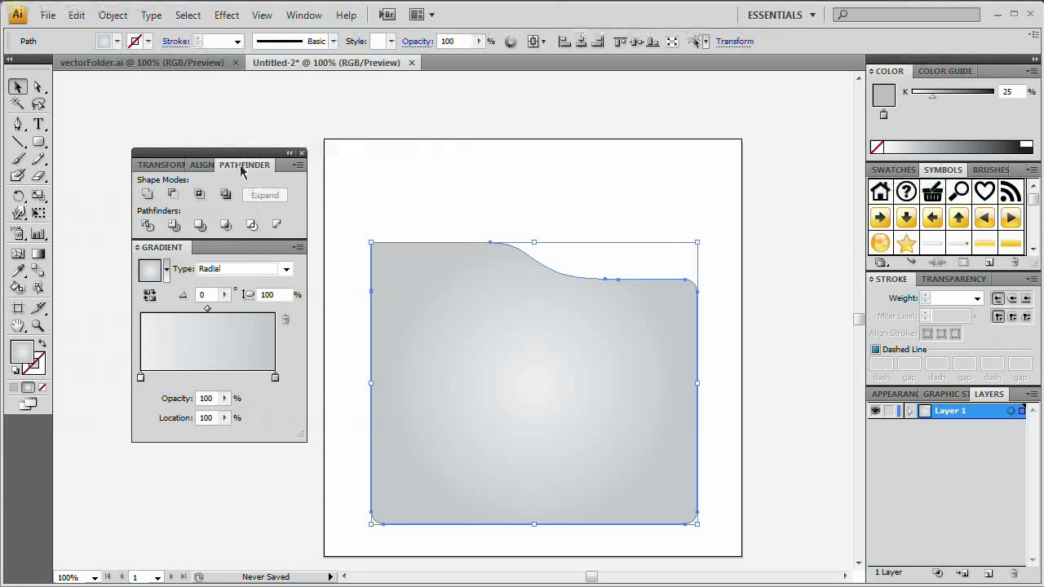
- Redraw the folder's radial gradient diagonally from its upper-right corner to its lower-left corner, and deselect the shape
key(ctrl+F9)
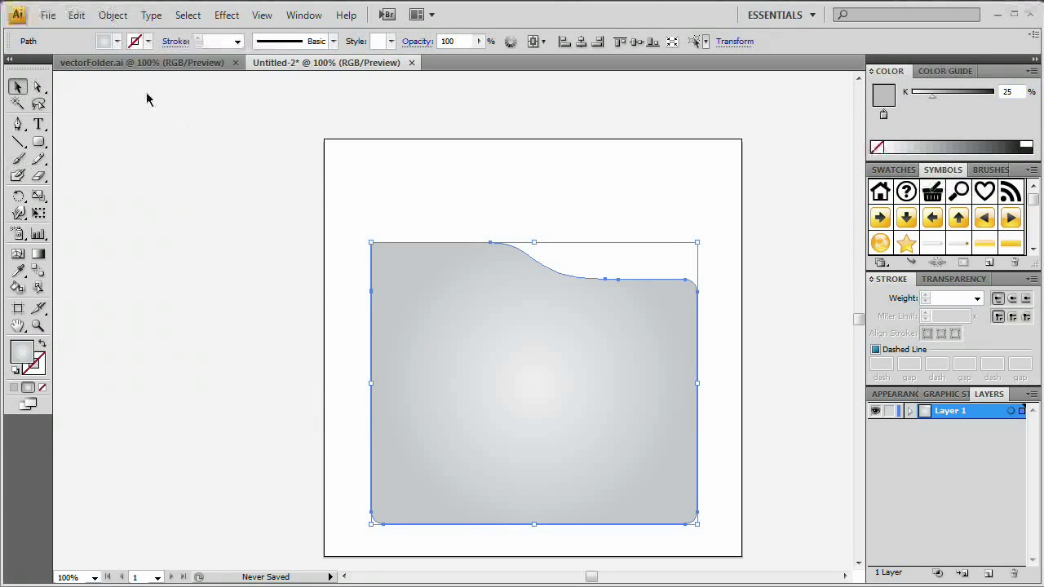
key(ctrl+F9)
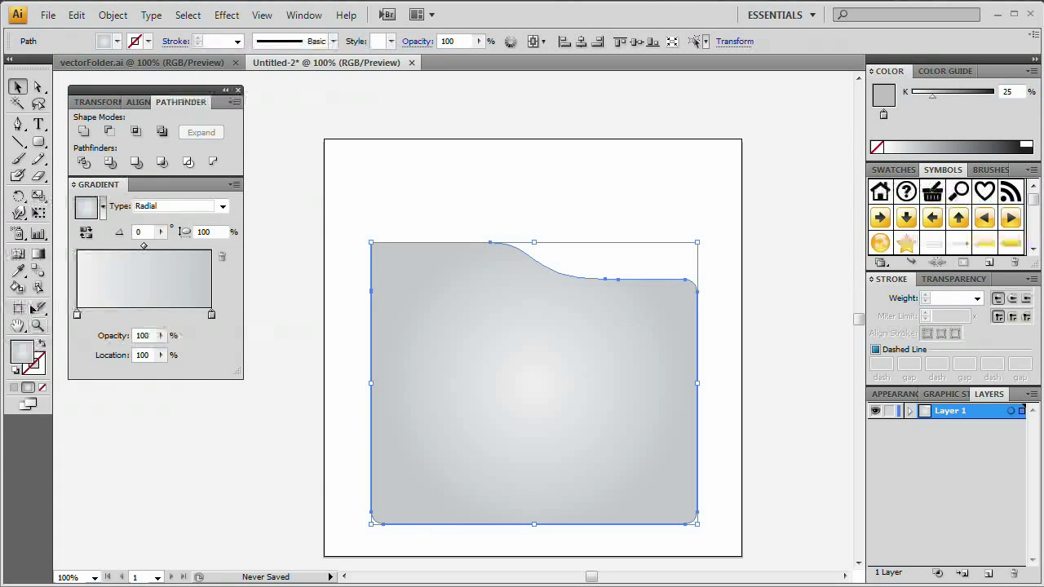
click(39, 257)
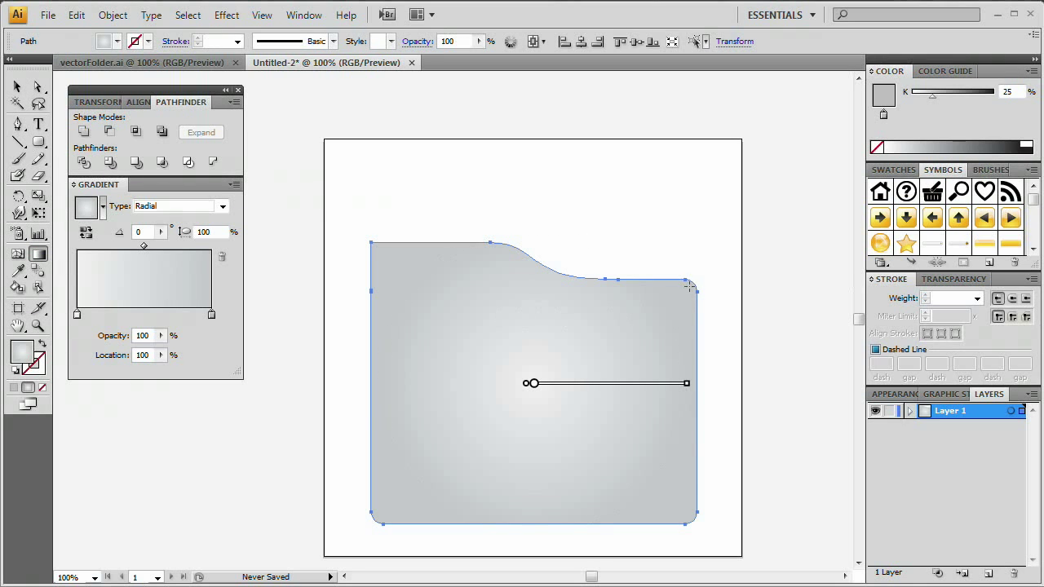
mouse_move(689, 285)
mouse_down()
mouse_move(540, 368)
mouse_move(445, 475)
mouse_move(329, 514)
mouse_move(380, 517)
mouse_up()
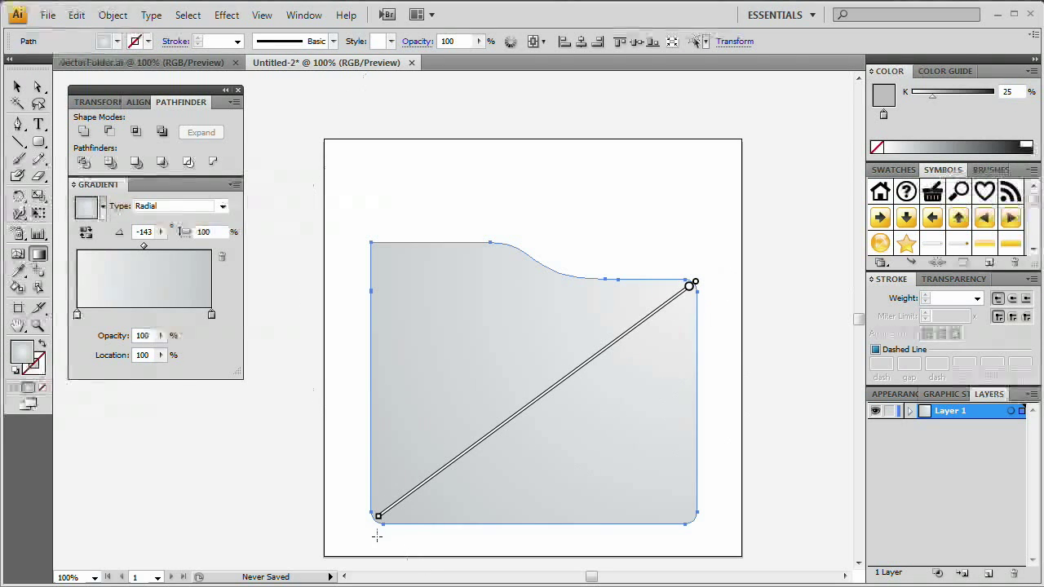
click(17, 88)
click(430, 205)
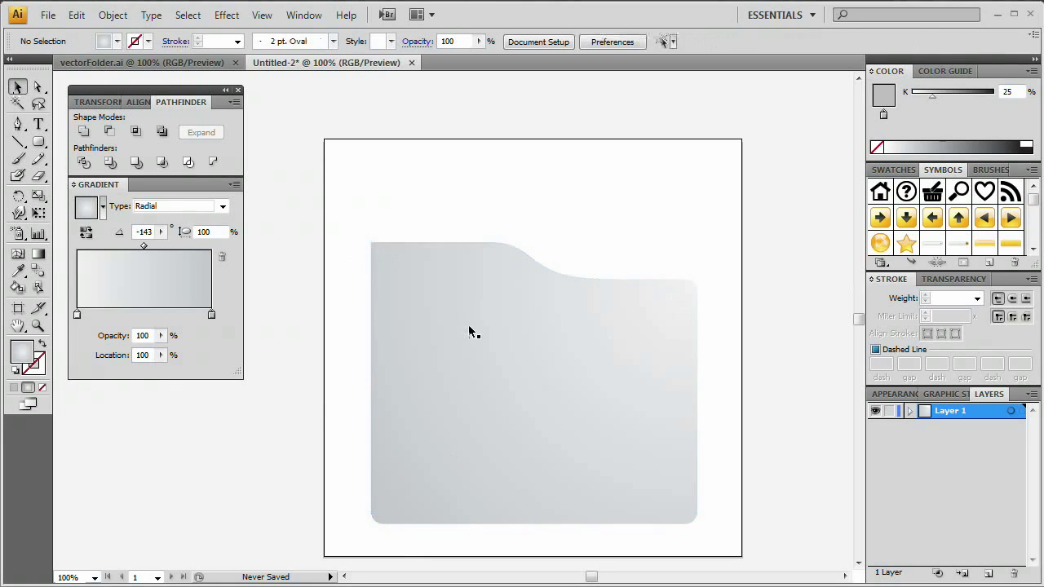
- Rename the folder path in Layer 1 as BackOfFolder
click(468, 317)
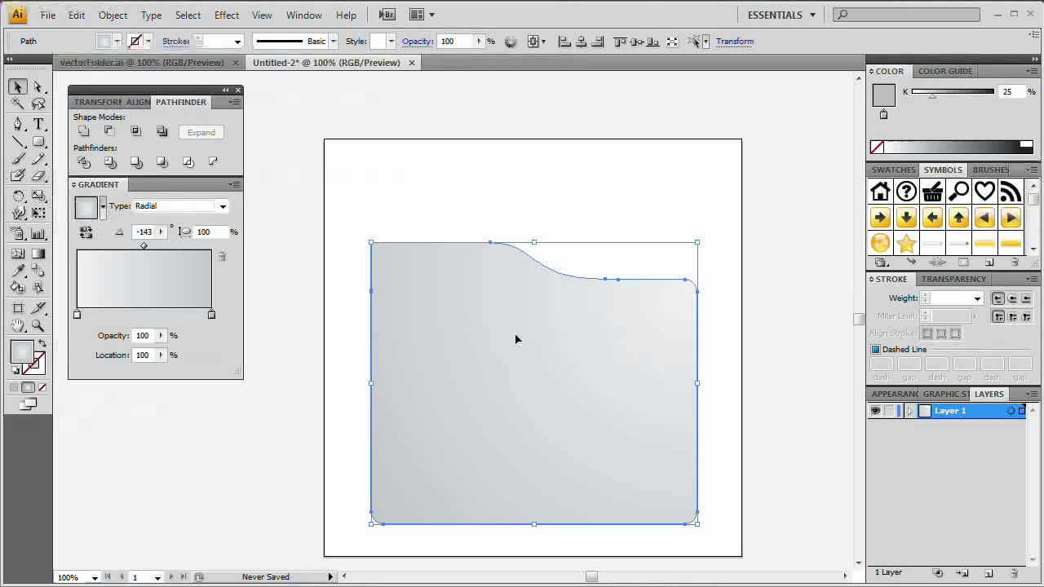
click(911, 411)
double_click(963, 429)
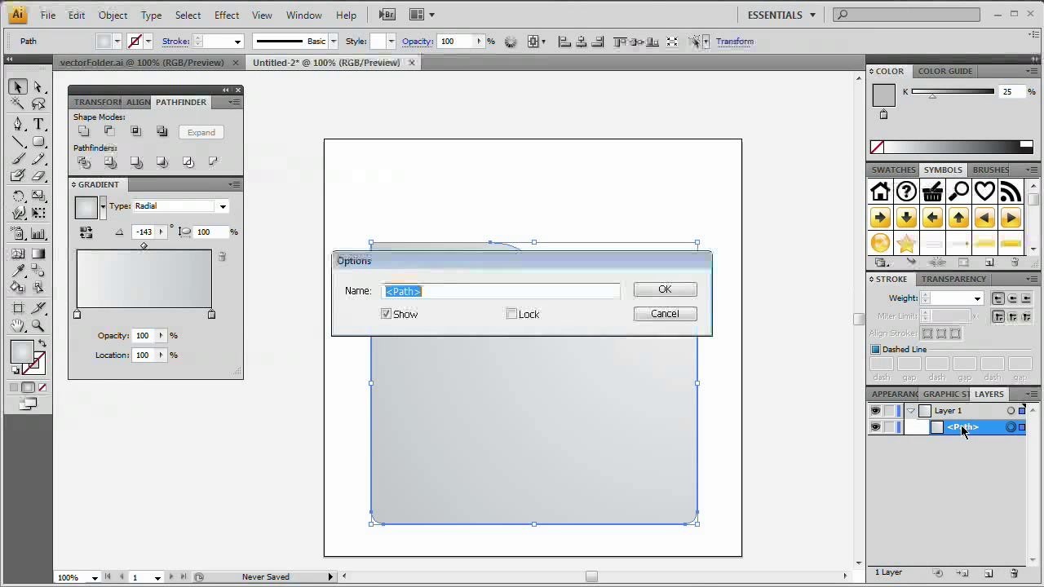
text(BackOfFolder)
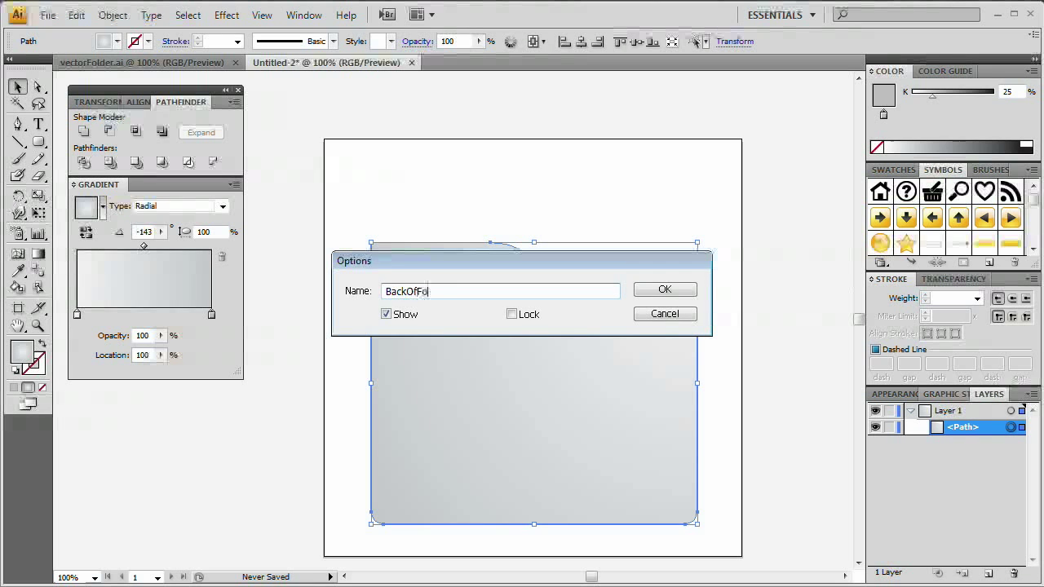
key(Return)
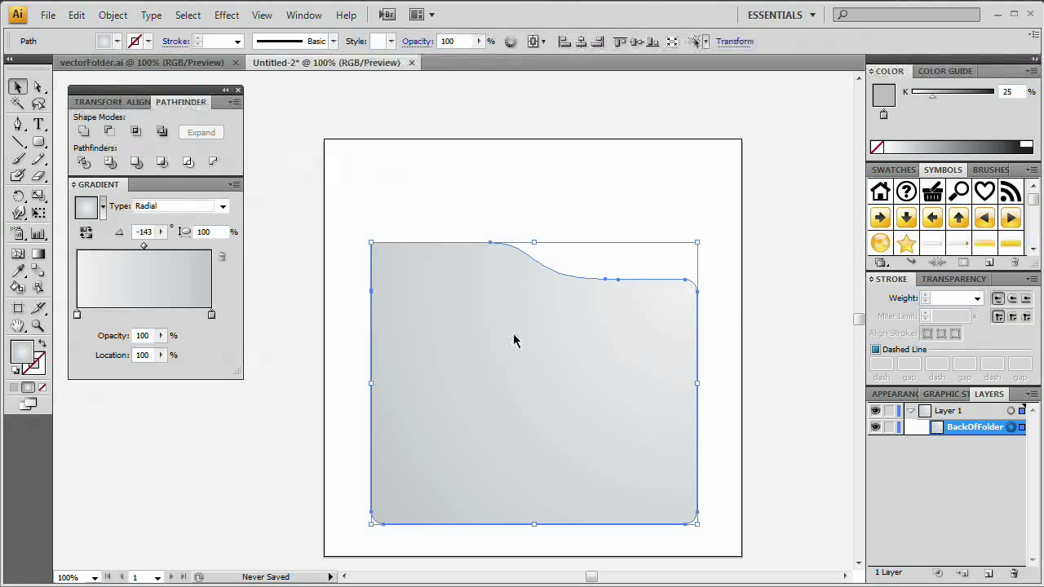
- Duplicate the BackOfFolder path by pasting a copy directly in front of it
key(ctrl+shift+b)
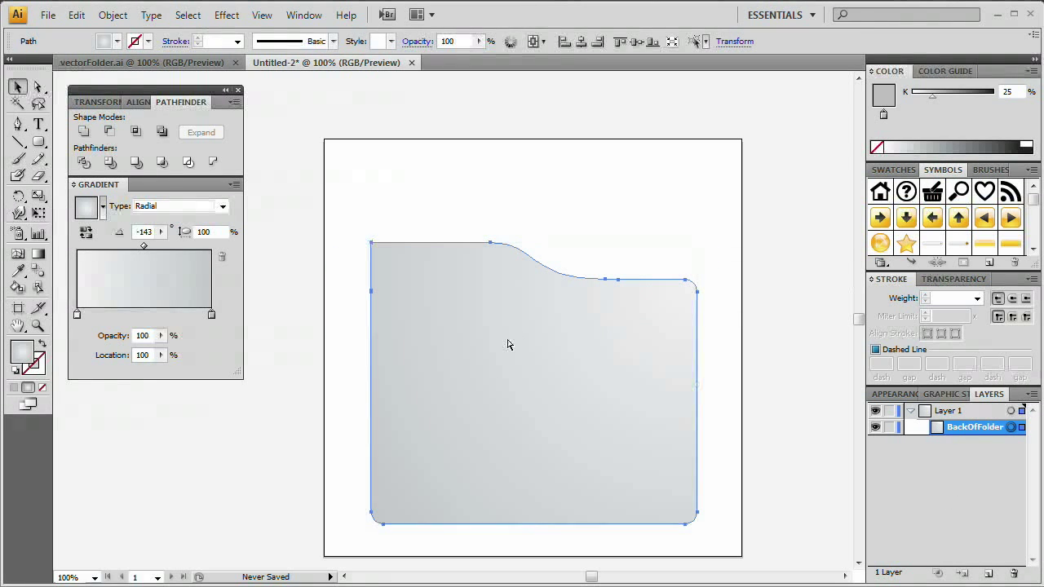
key(ctrl+shift+b)
click(113, 14)
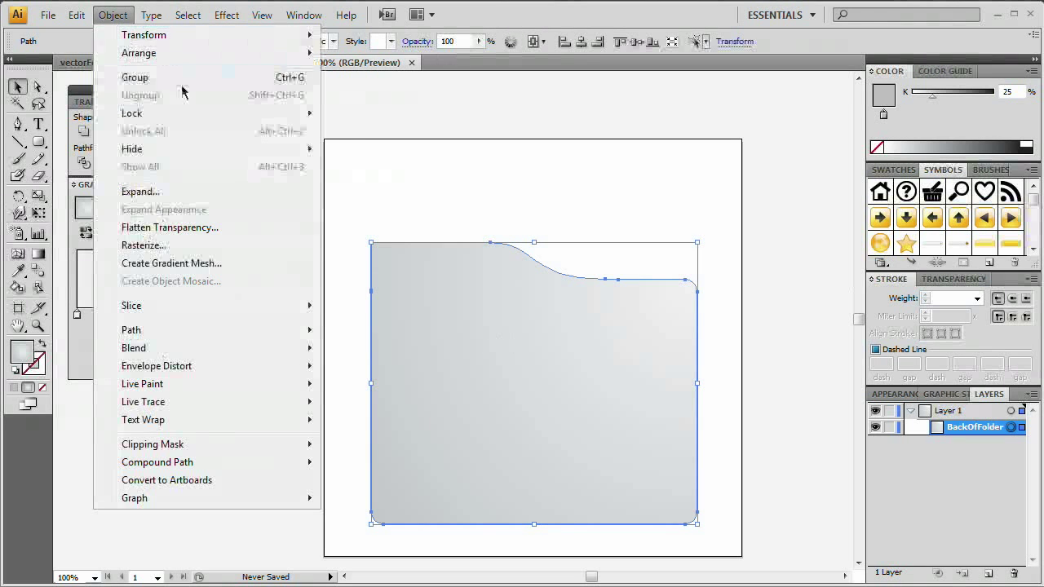
mouse_move(76, 14)
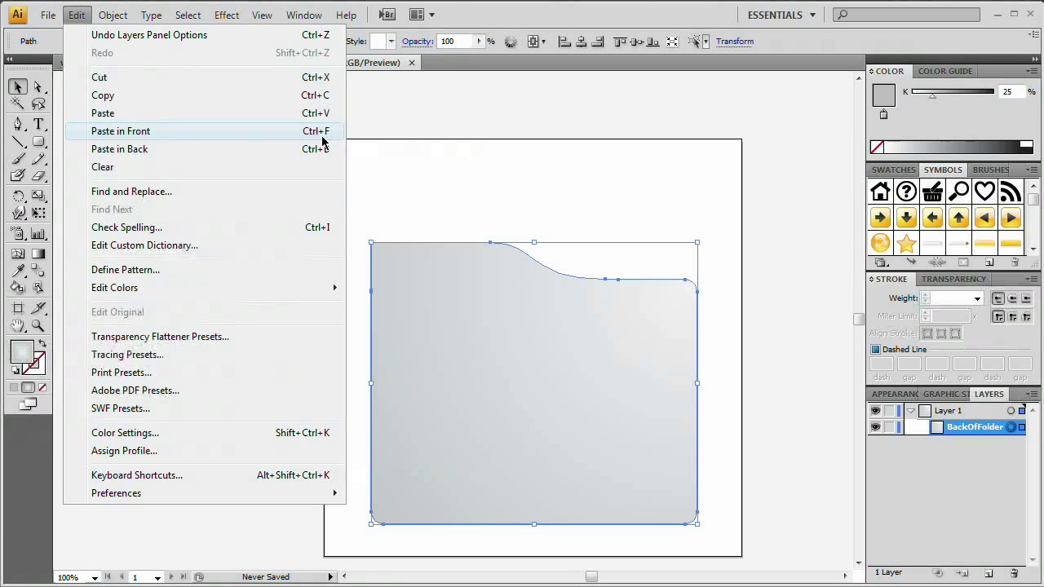
click(122, 131)
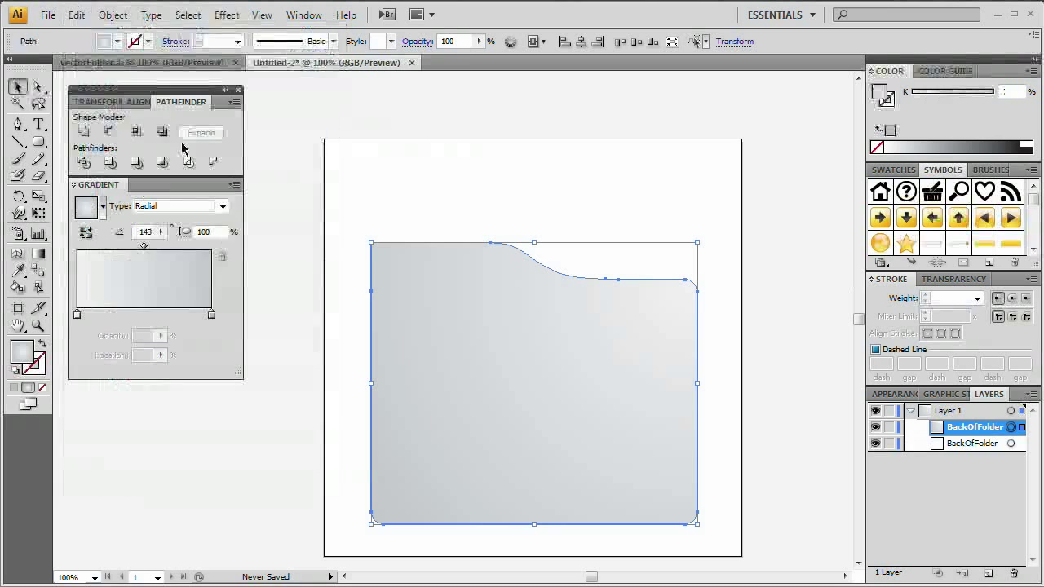
- Rename the upper copy of the folder path as FrontOfFolder
double_click(972, 428)
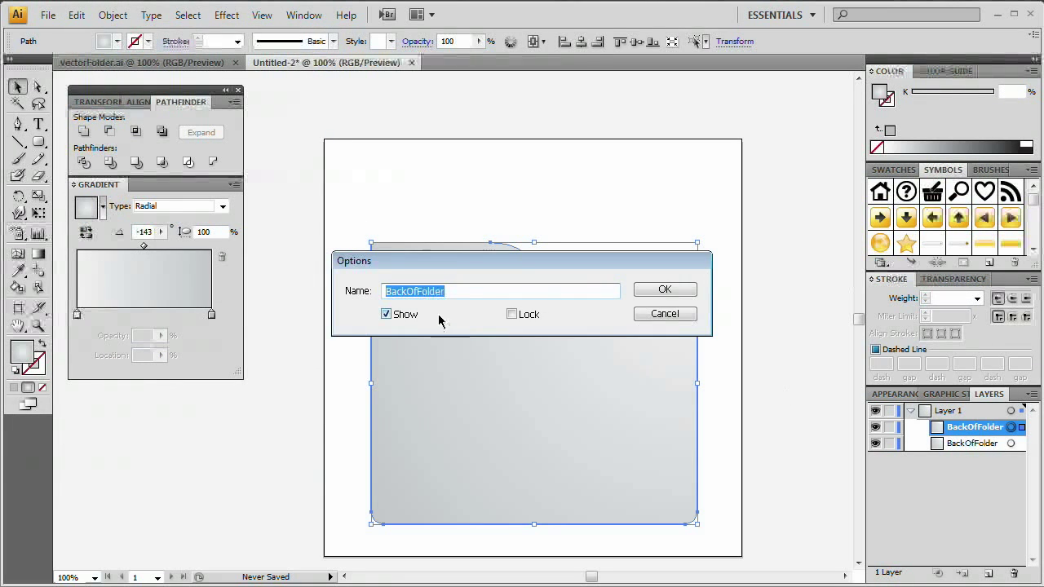
drag(405, 297, 367, 310)
key(BackSpace)
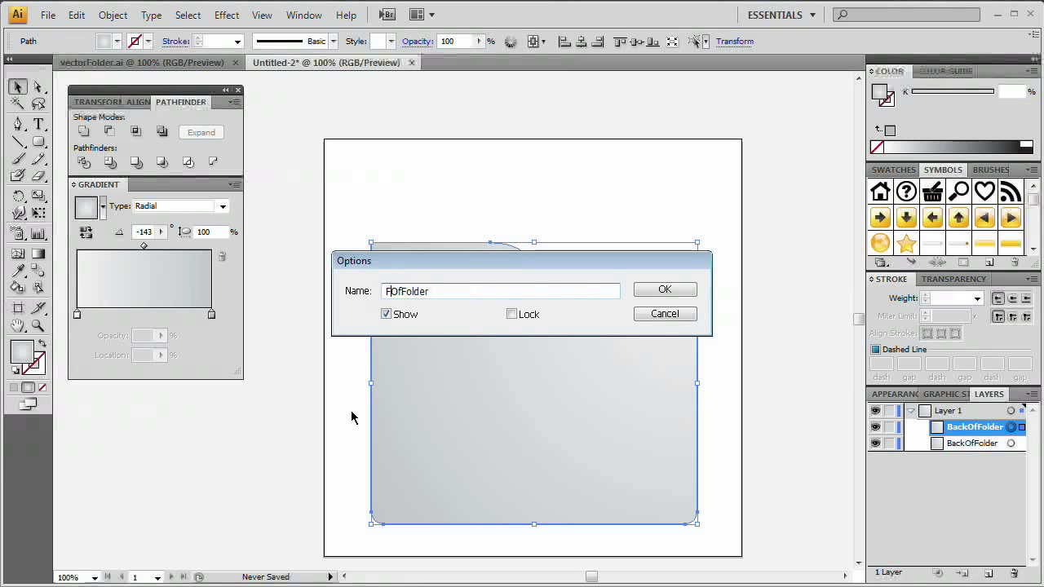
text(Front)
key(Return)
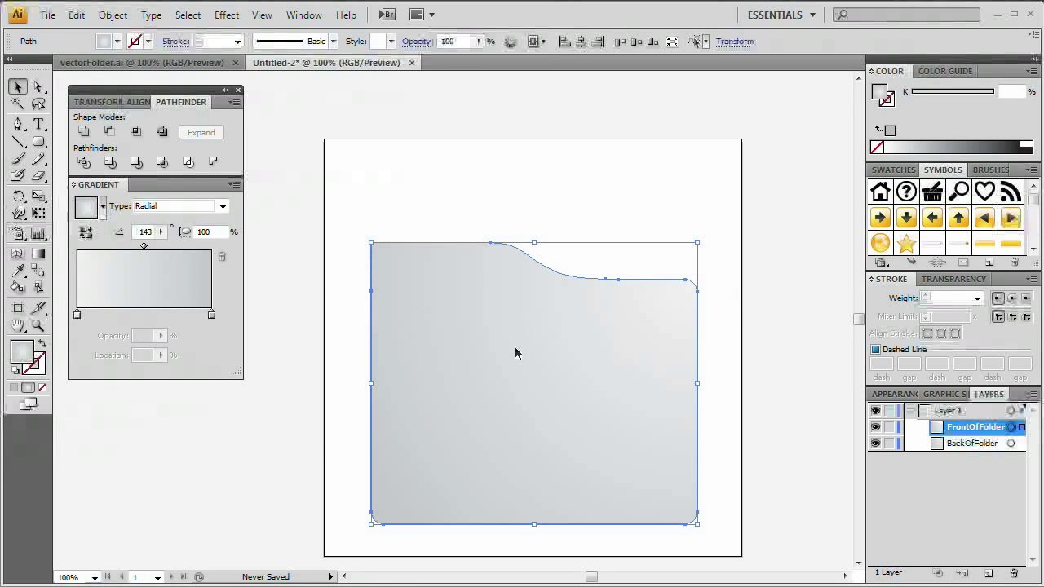
- Reflect the FrontOfFolder shape across the vertical axis
click(113, 15)
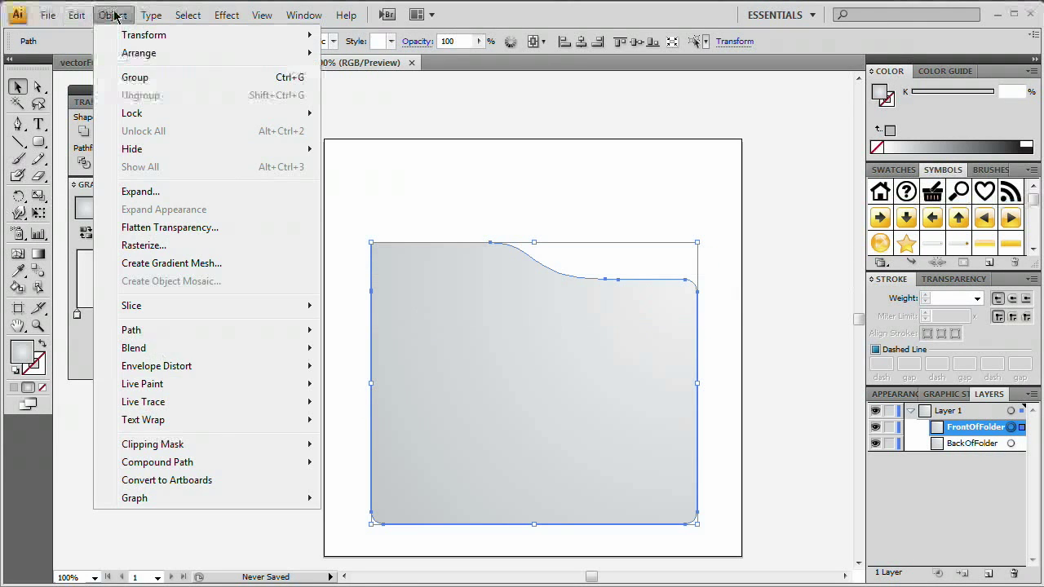
mouse_move(267, 36)
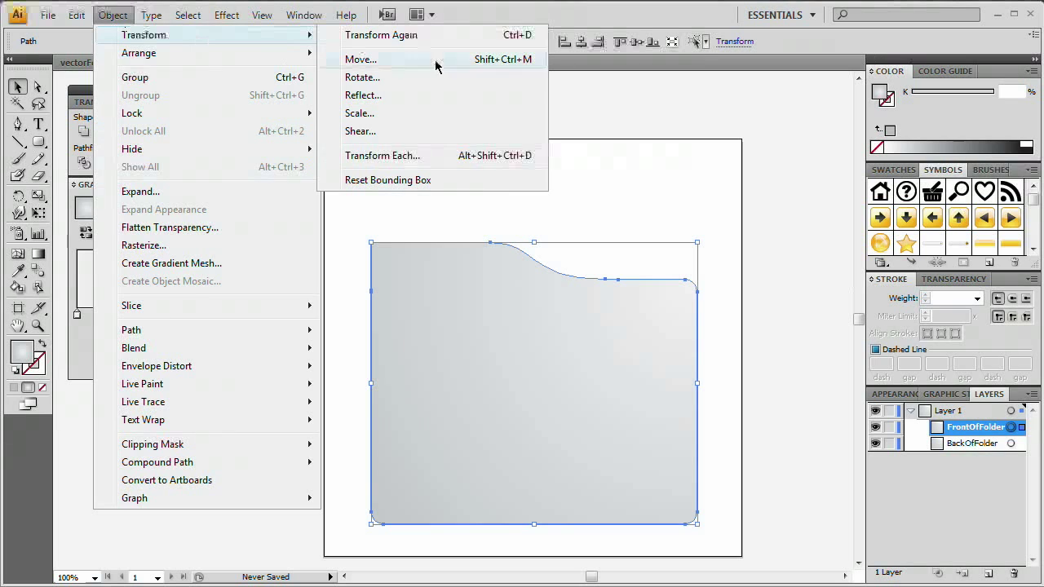
click(422, 97)
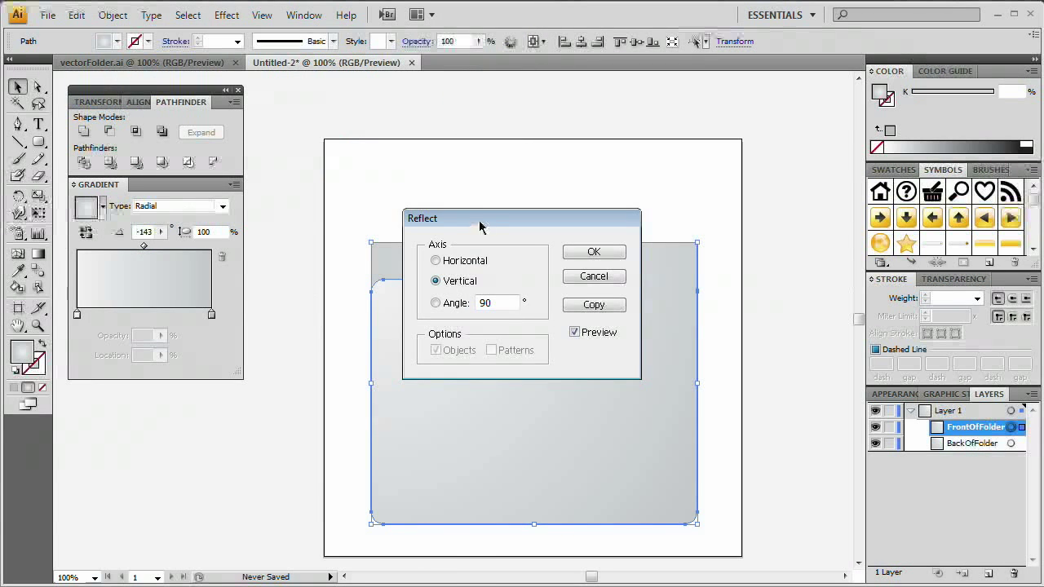
drag(482, 226, 853, 225)
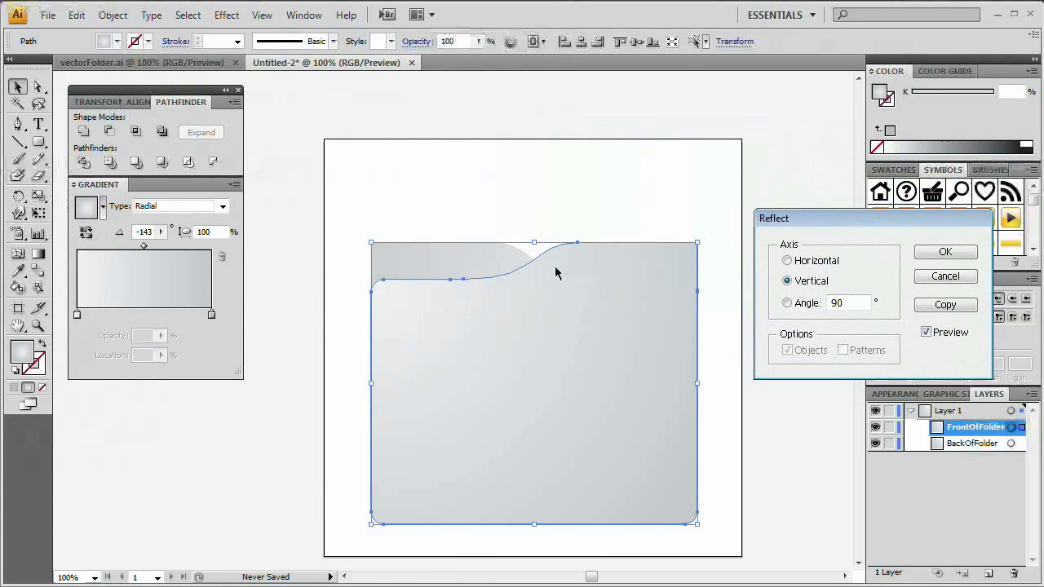
click(945, 252)
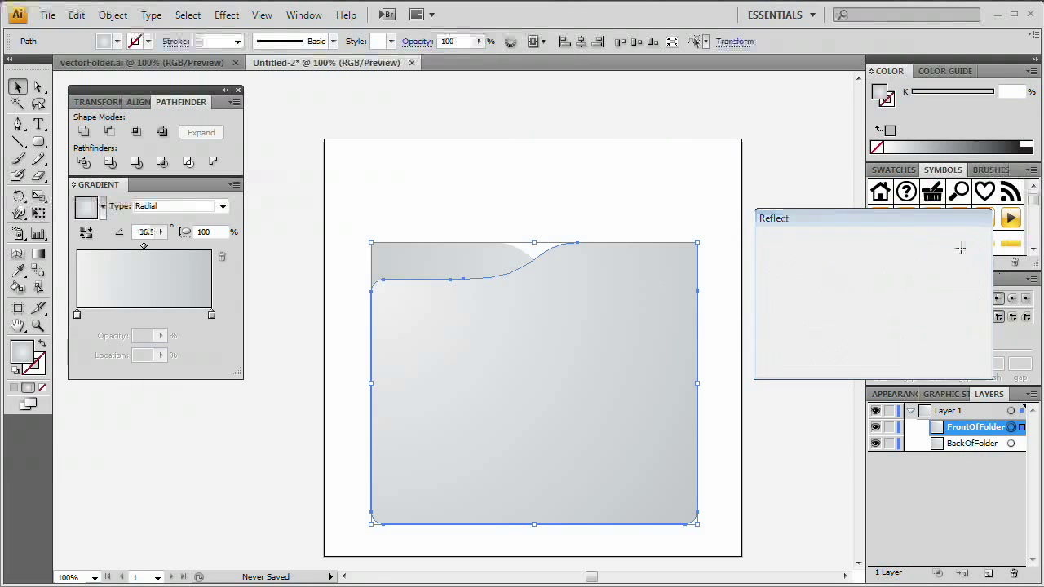
- Squash the FrontOfFolder shape from its top edge to just below the back's lower shoulder, keeping its base fixed, and deselect it
click(536, 241)
click(527, 270)
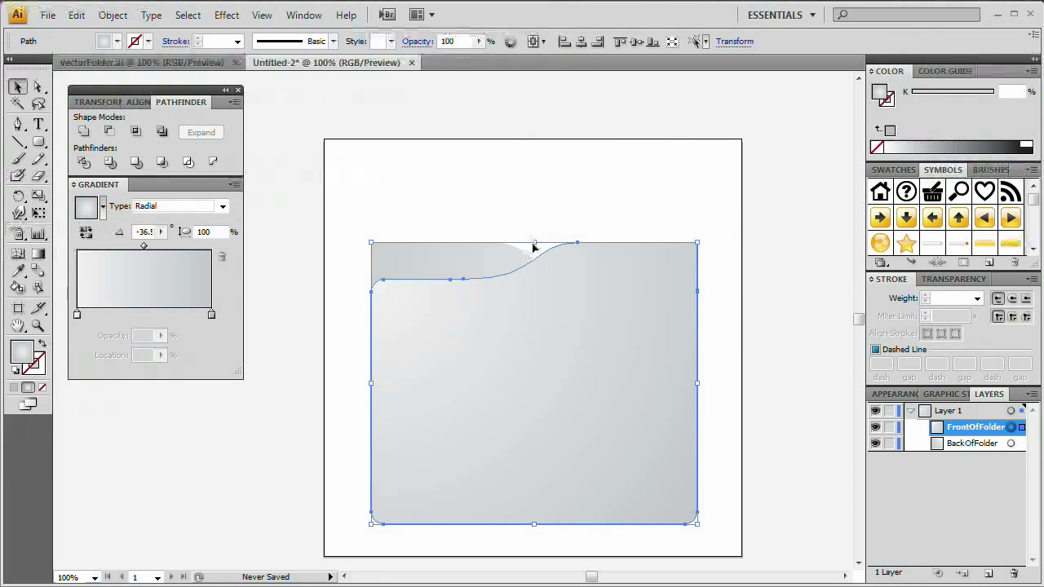
drag(533, 245, 534, 298)
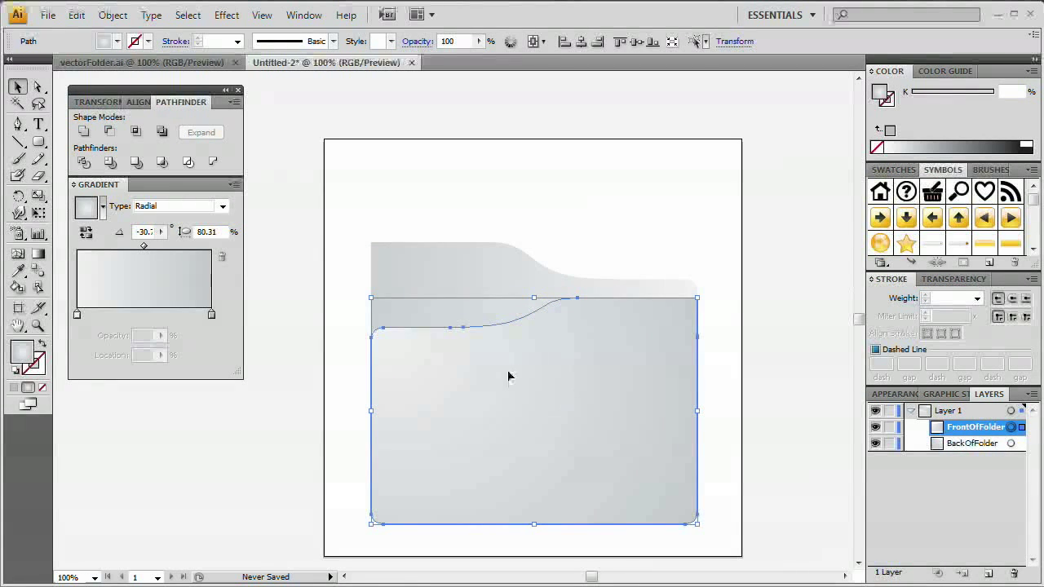
click(644, 220)
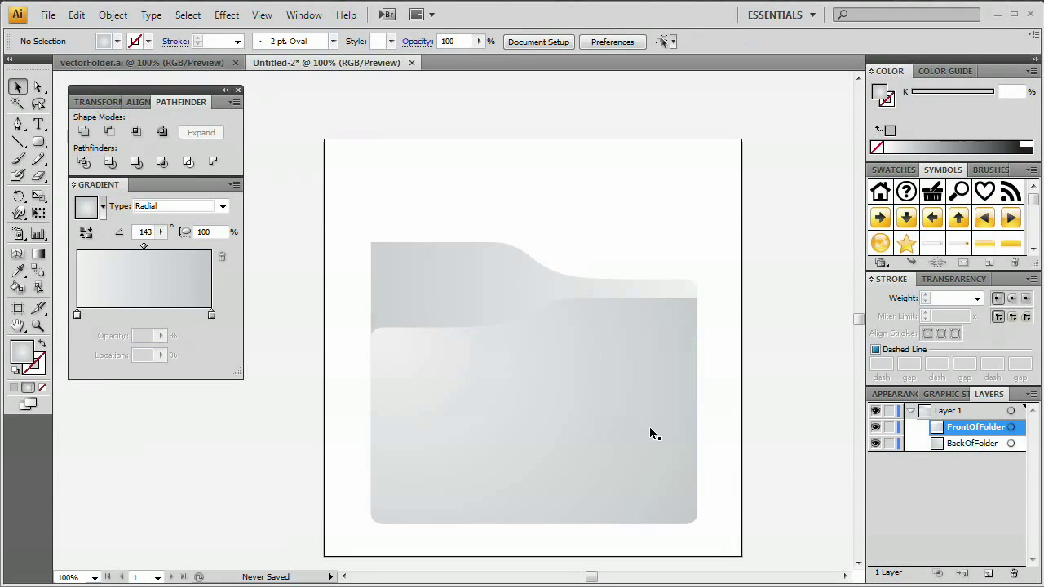
- Give both folder shapes a 15% black solid stroke and deselect them
drag(465, 170, 552, 400)
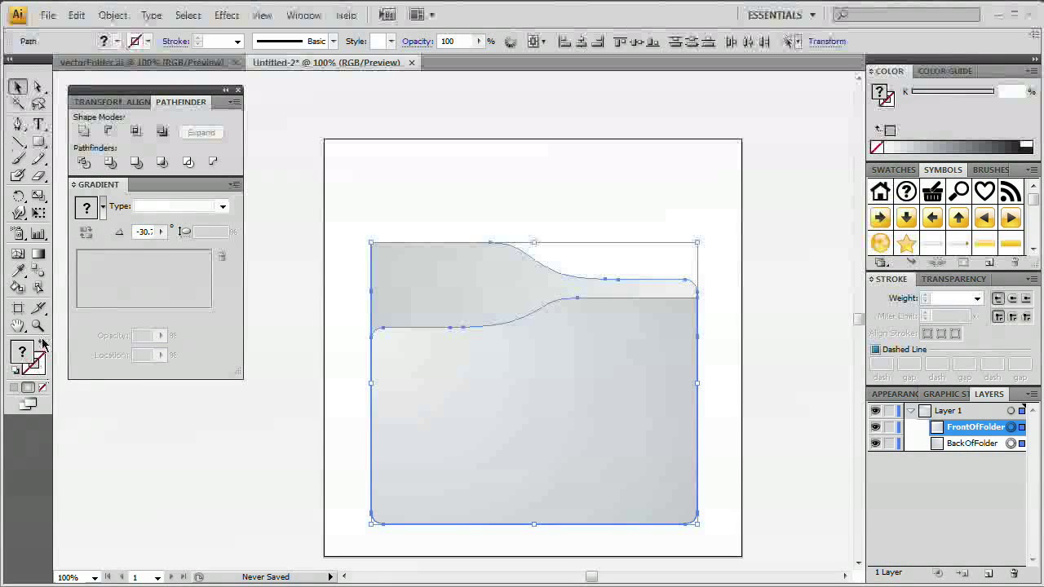
click(42, 365)
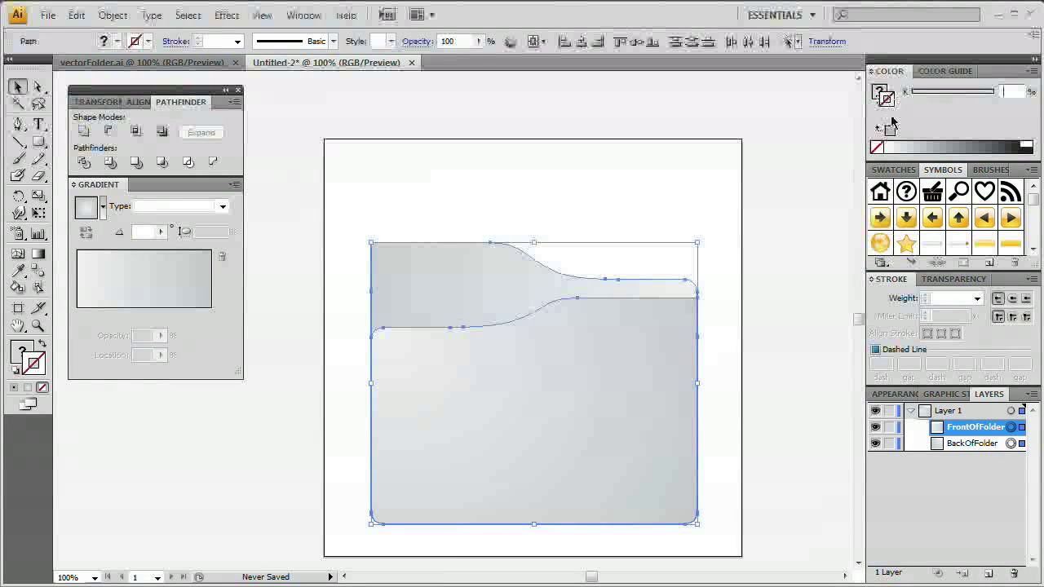
click(1011, 91)
text(15)
key(Return)
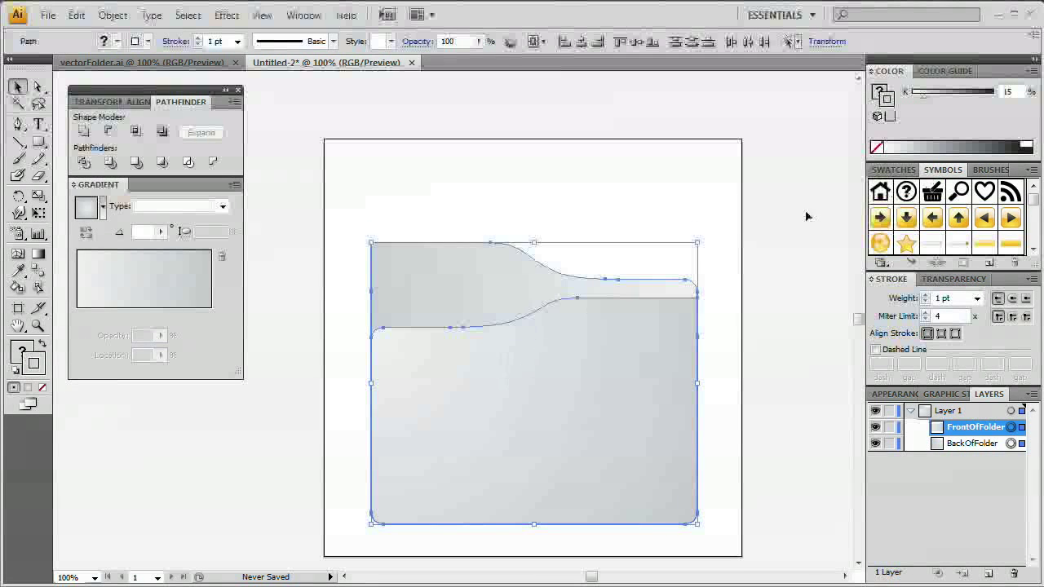
click(785, 252)
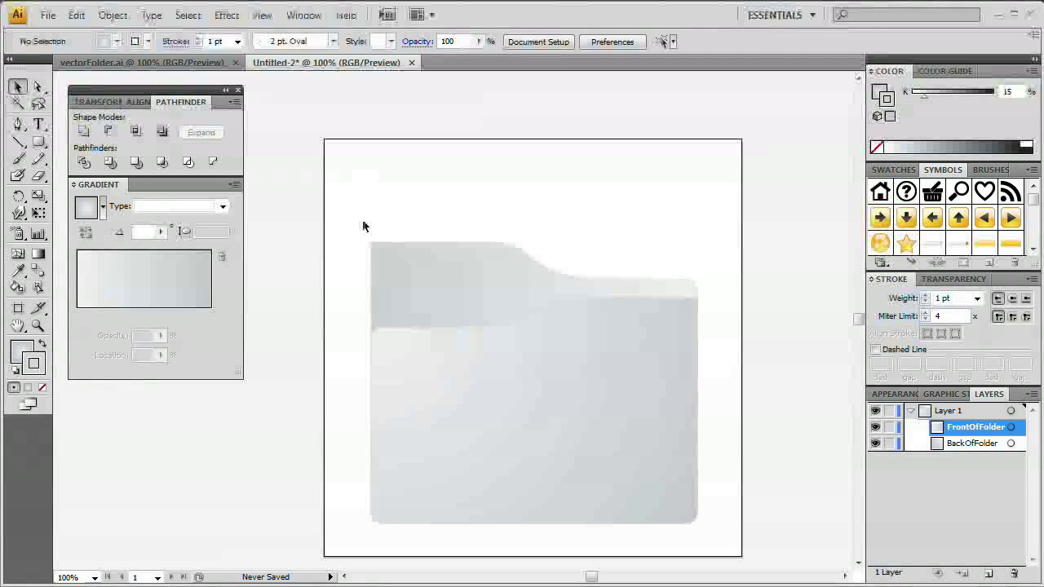
- Set the stroke weight of both folder shapes to 0.25 pt and deselect them
drag(392, 251, 610, 376)
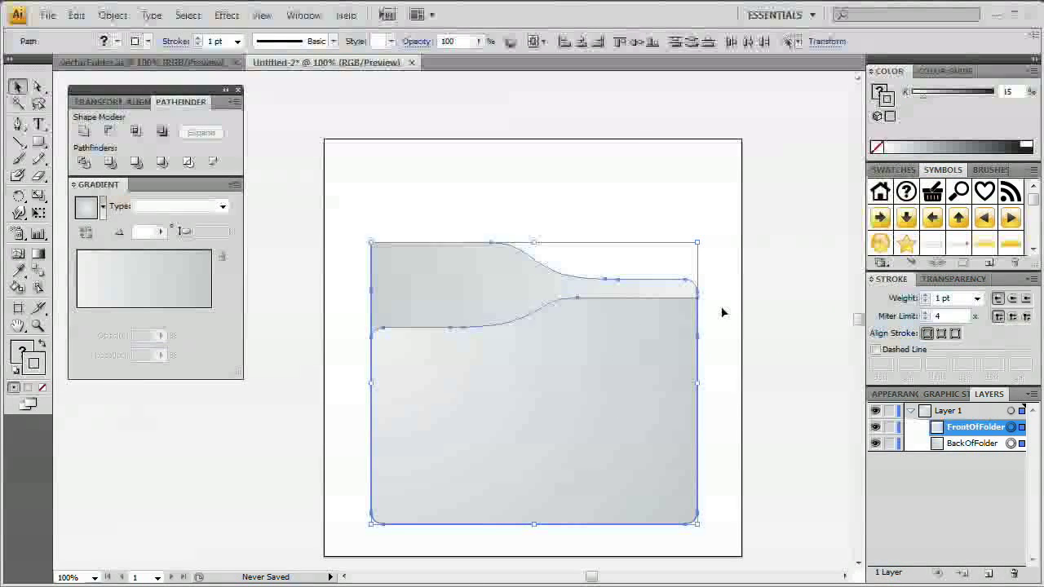
click(977, 298)
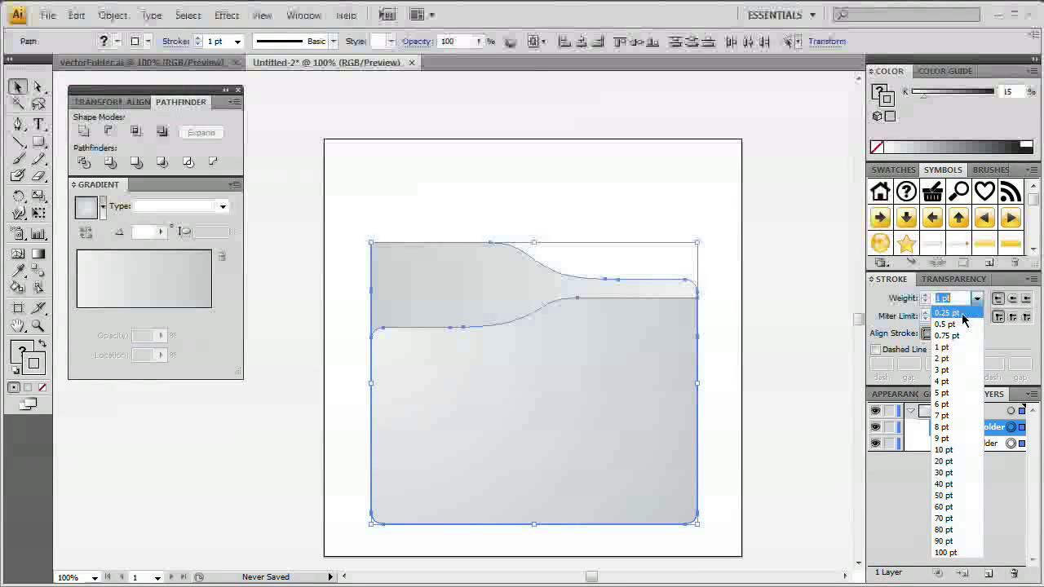
click(963, 315)
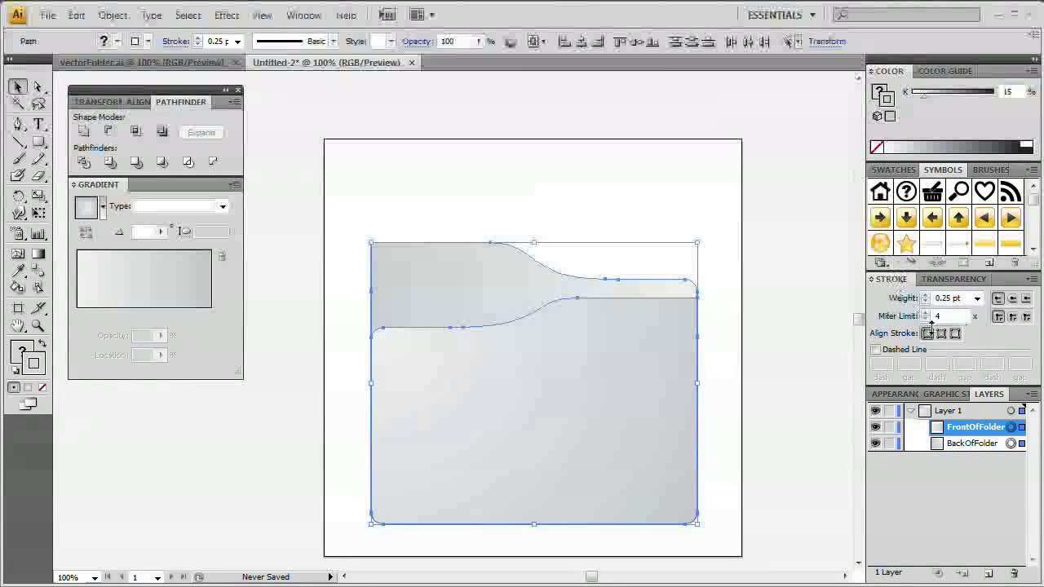
click(303, 15)
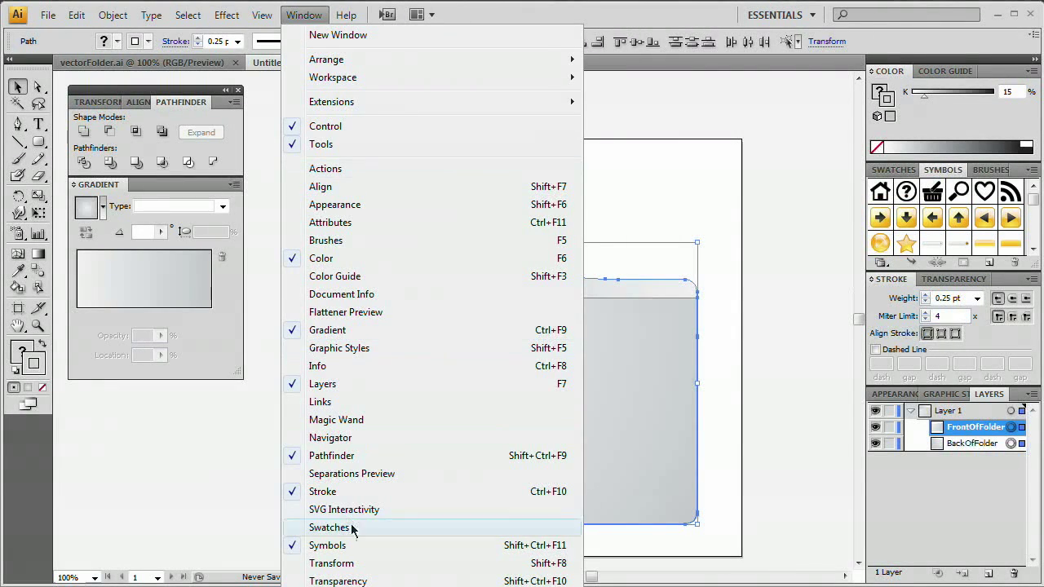
click(780, 236)
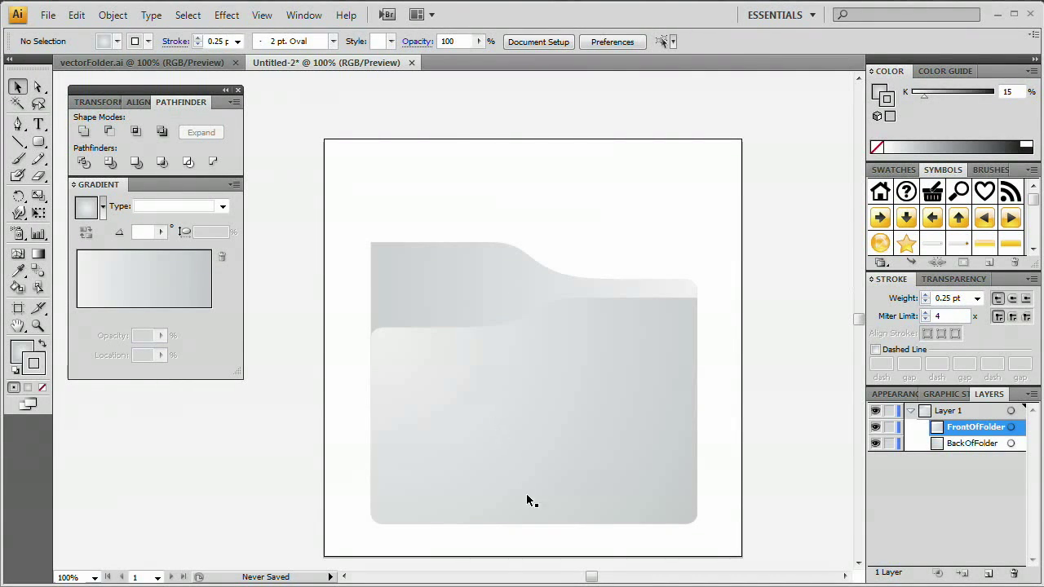
- Apply a Multiply drop shadow to the FrontOfFolder shape with 20% opacity, 0 px X offset, -2 px Y offset and 5 px blur in black
click(554, 374)
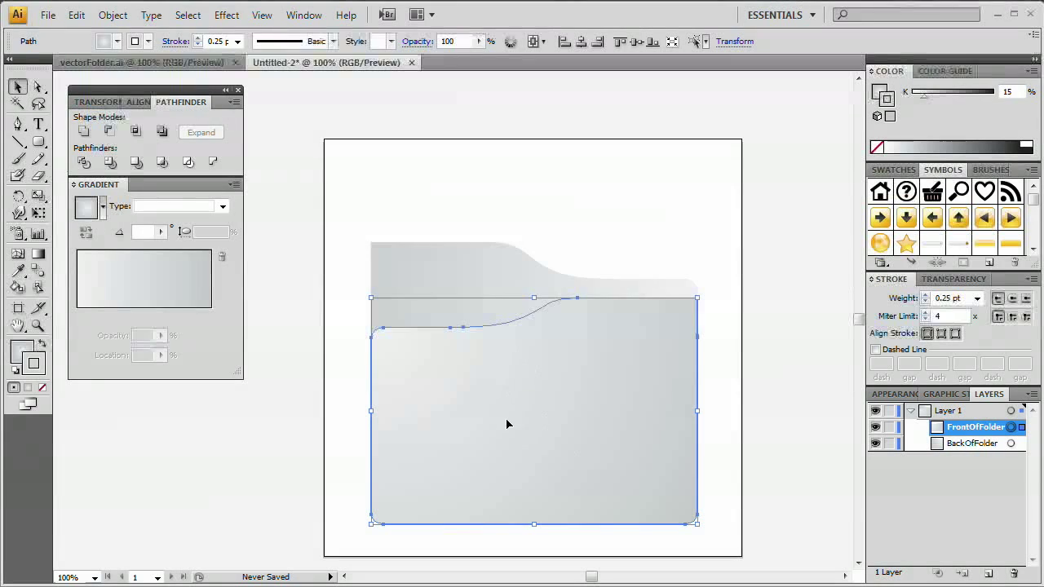
click(224, 15)
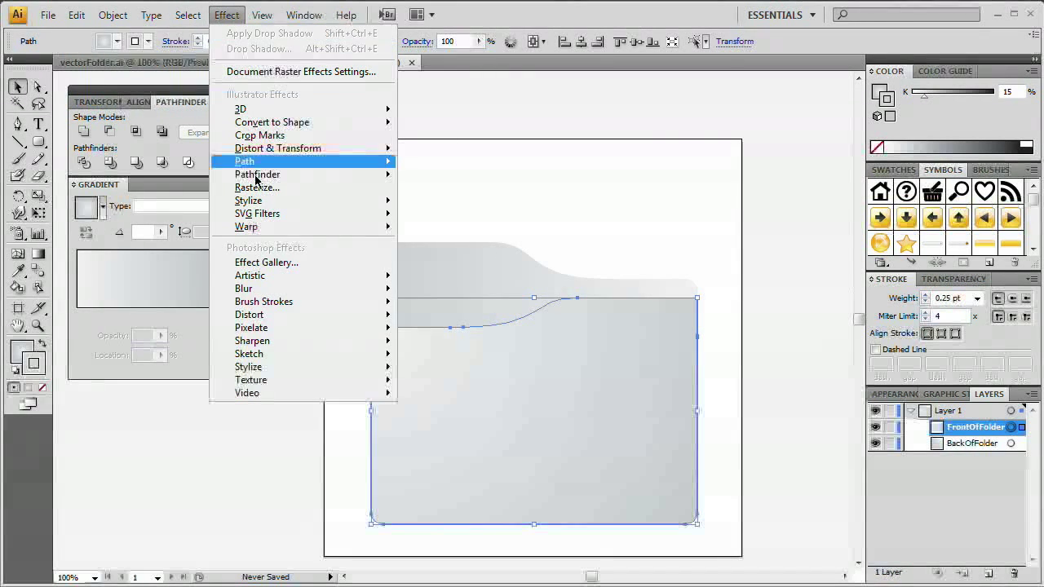
mouse_move(326, 201)
click(438, 221)
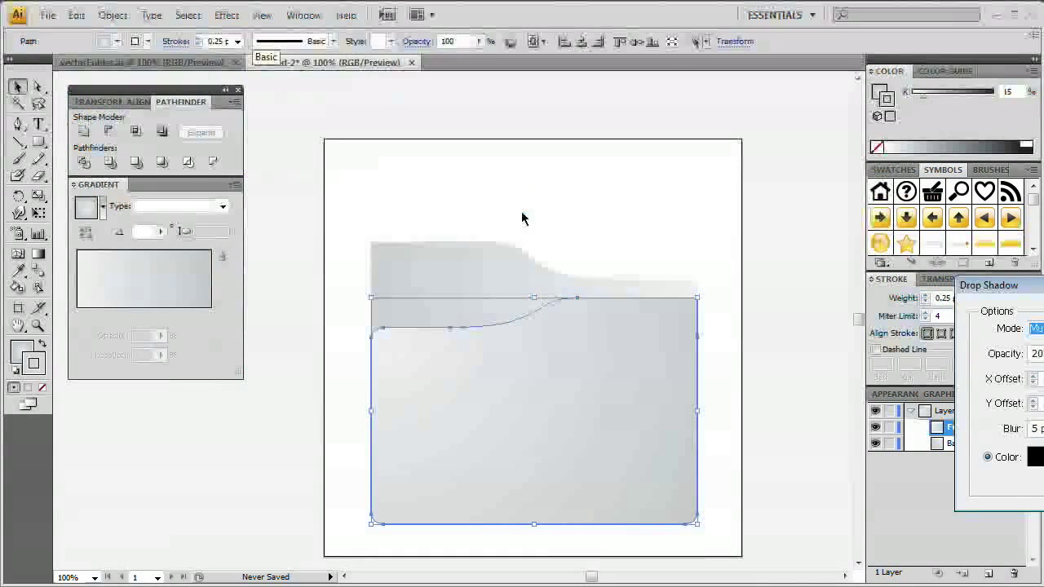
drag(983, 282, 703, 121)
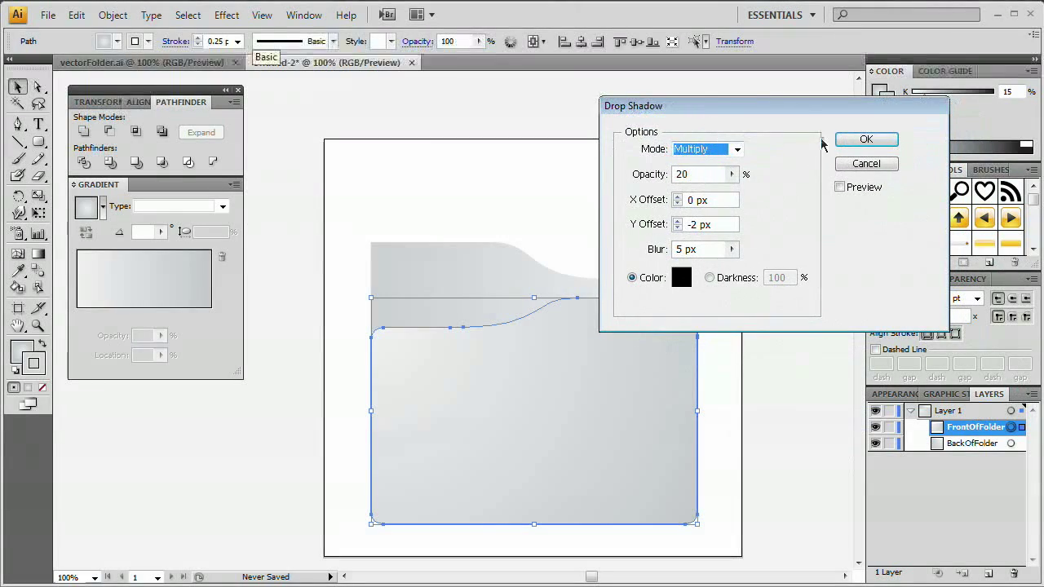
drag(792, 116, 846, 337)
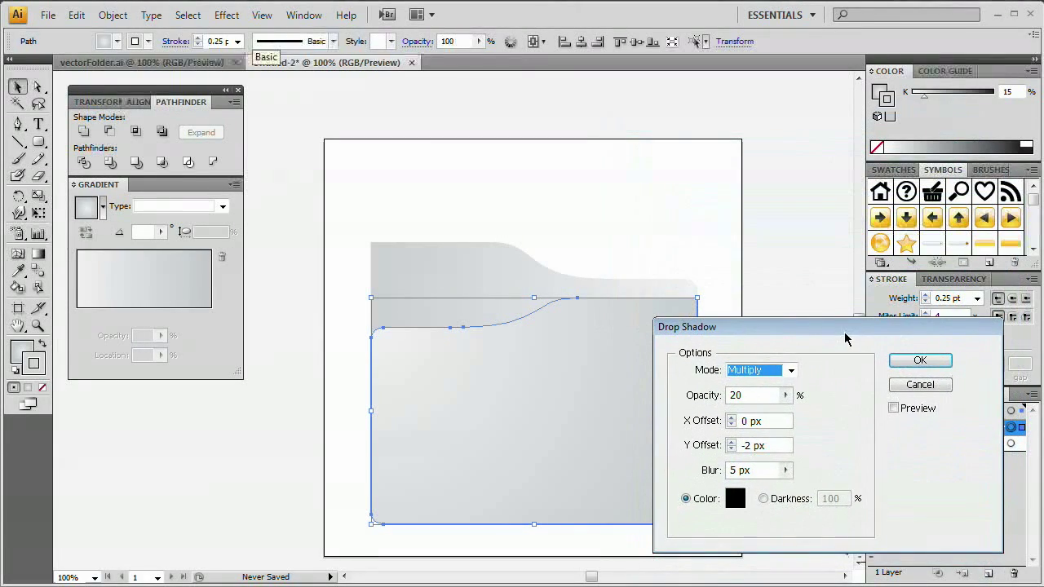
click(905, 408)
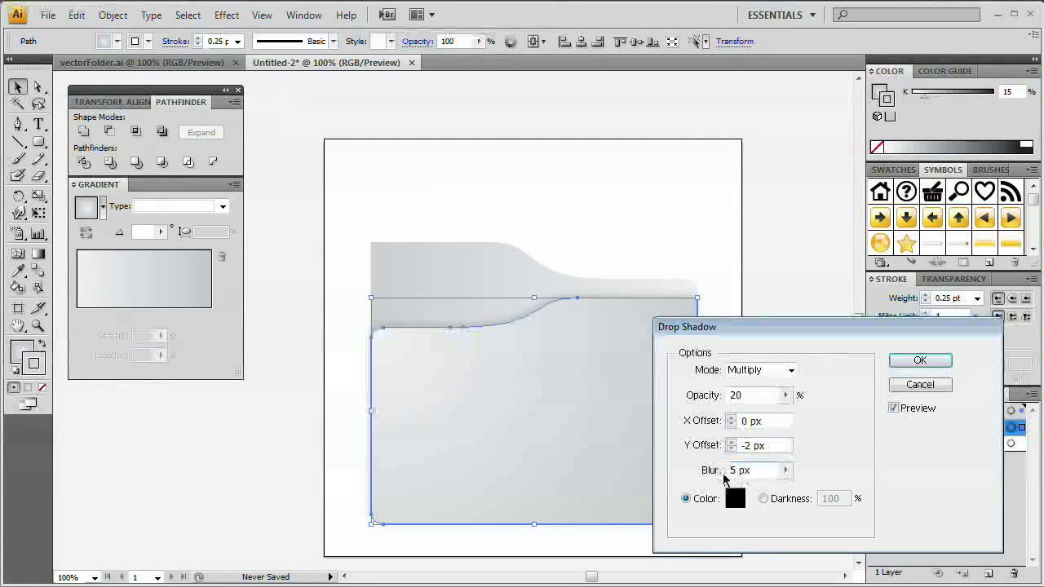
click(934, 367)
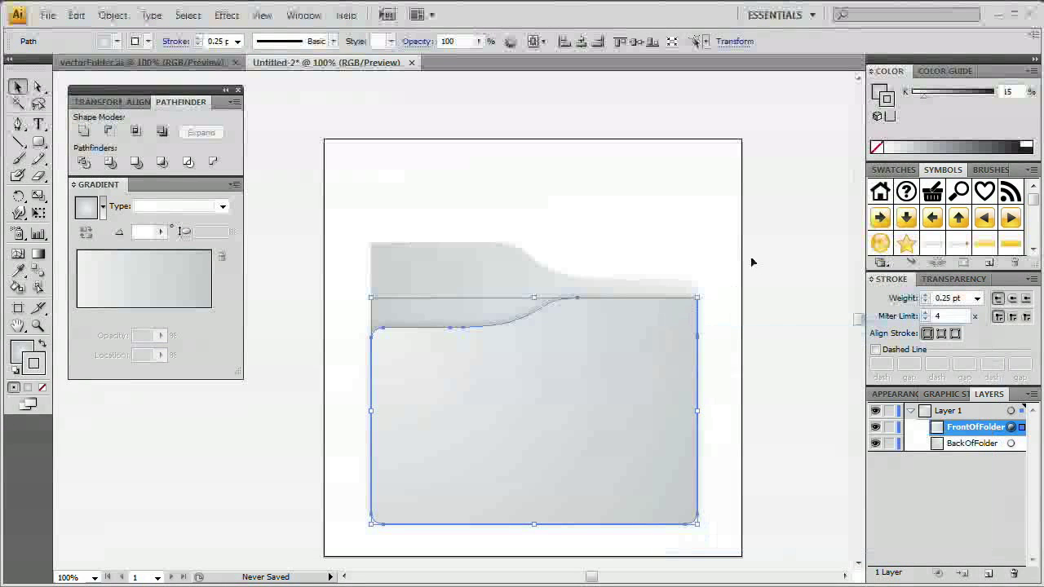
click(722, 234)
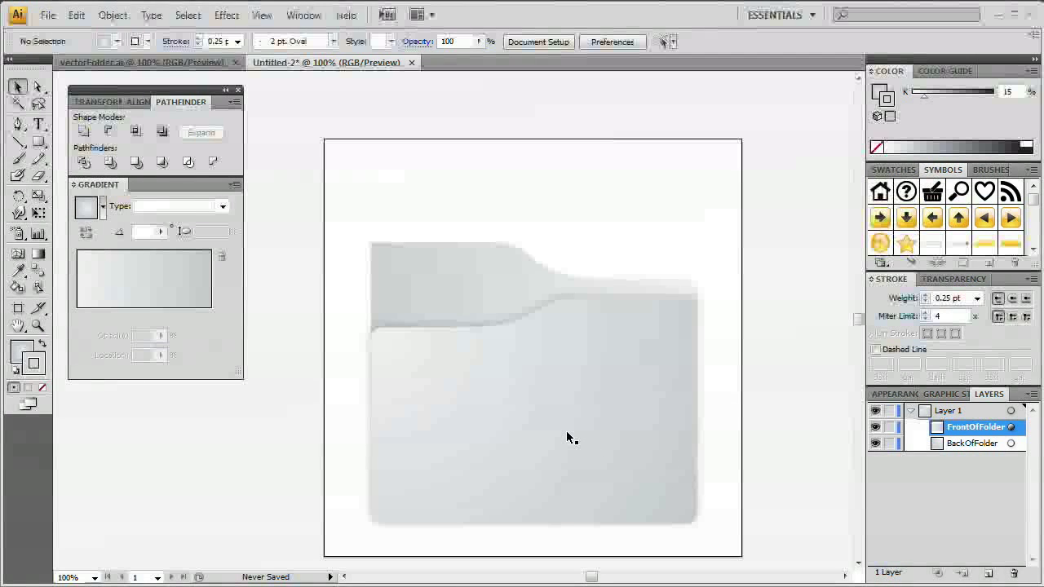
- Create an opacity mask on the FrontOfFolder shape and paste a copy of the shape in place inside the mask
click(563, 385)
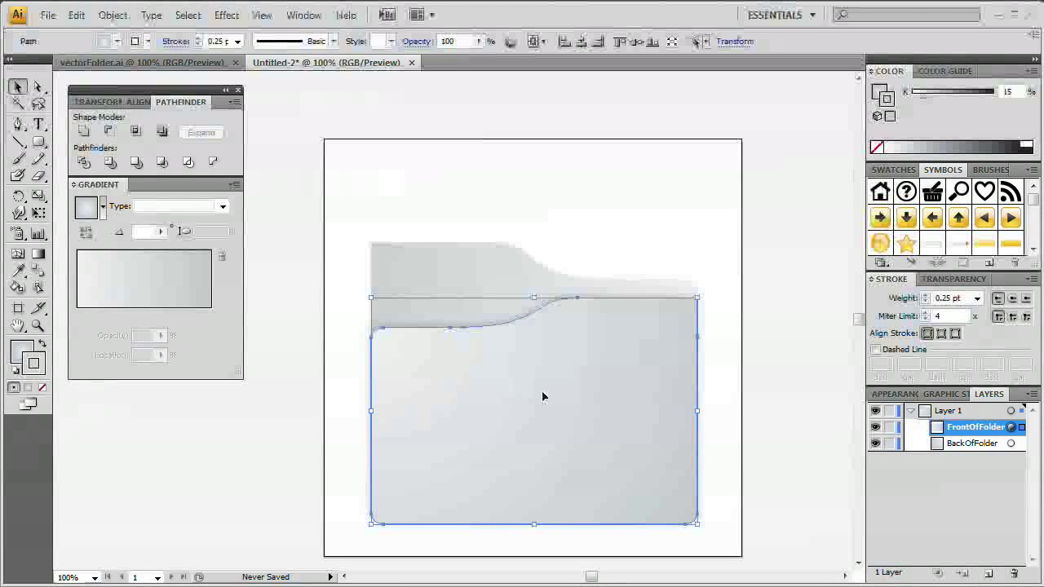
key(ctrl+shift+b)
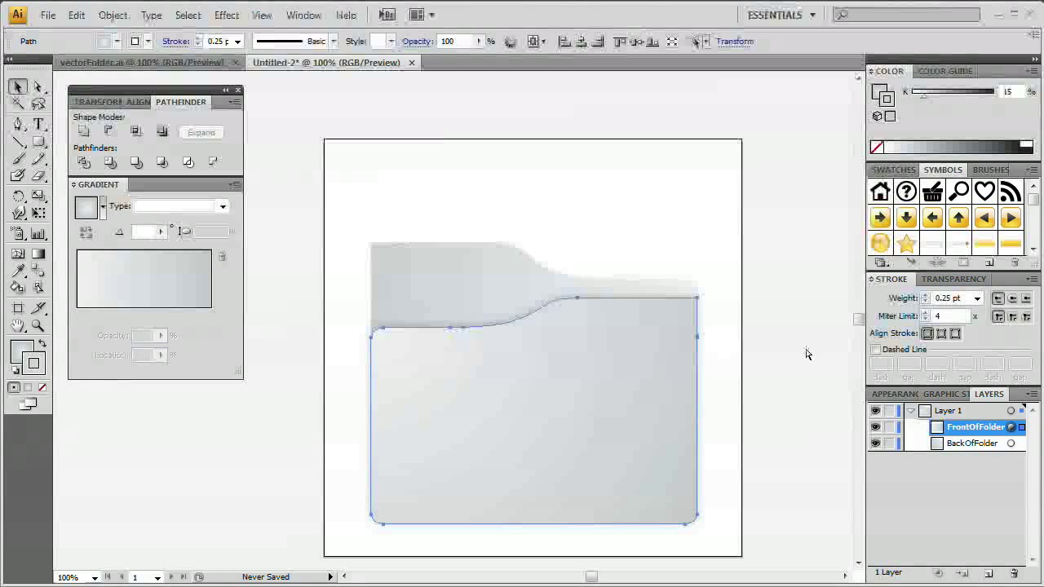
key(ctrl+shift+b)
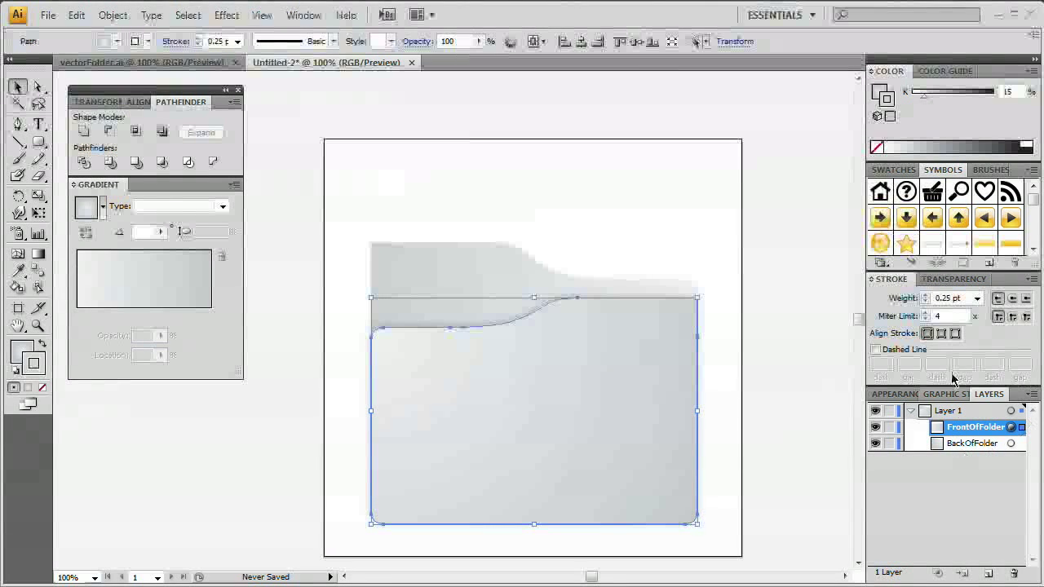
click(951, 280)
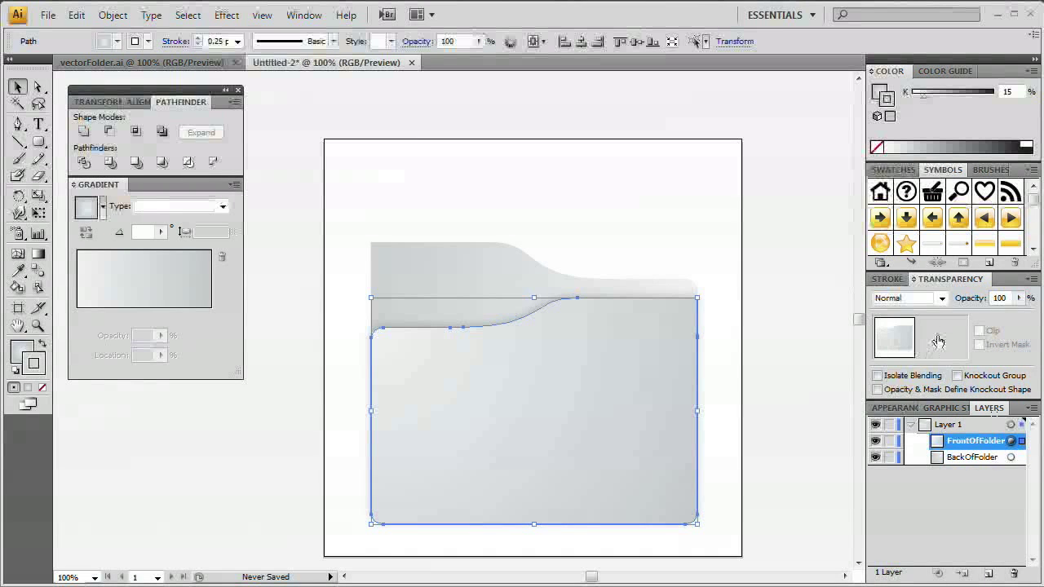
double_click(941, 337)
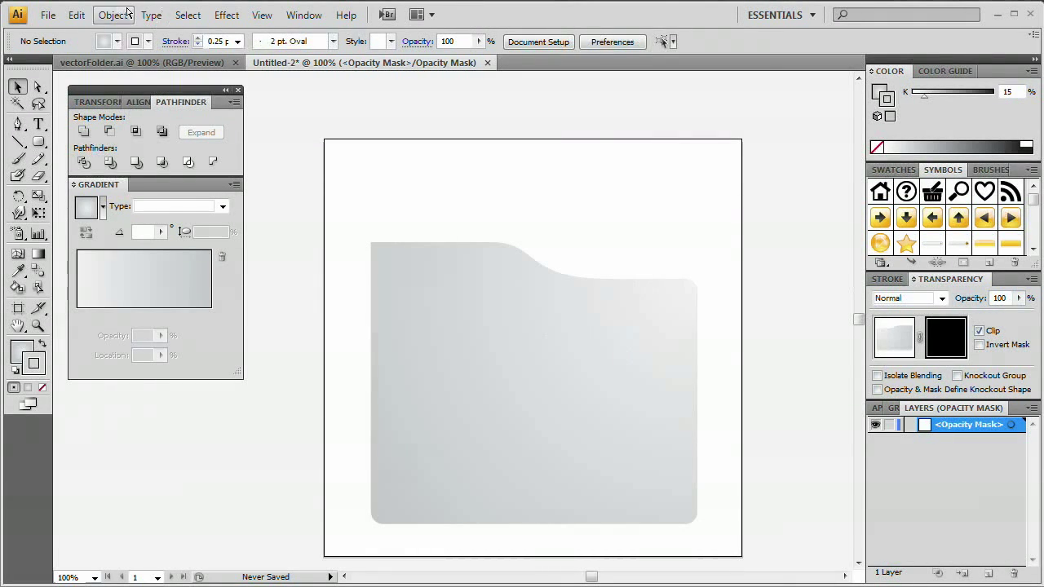
click(76, 15)
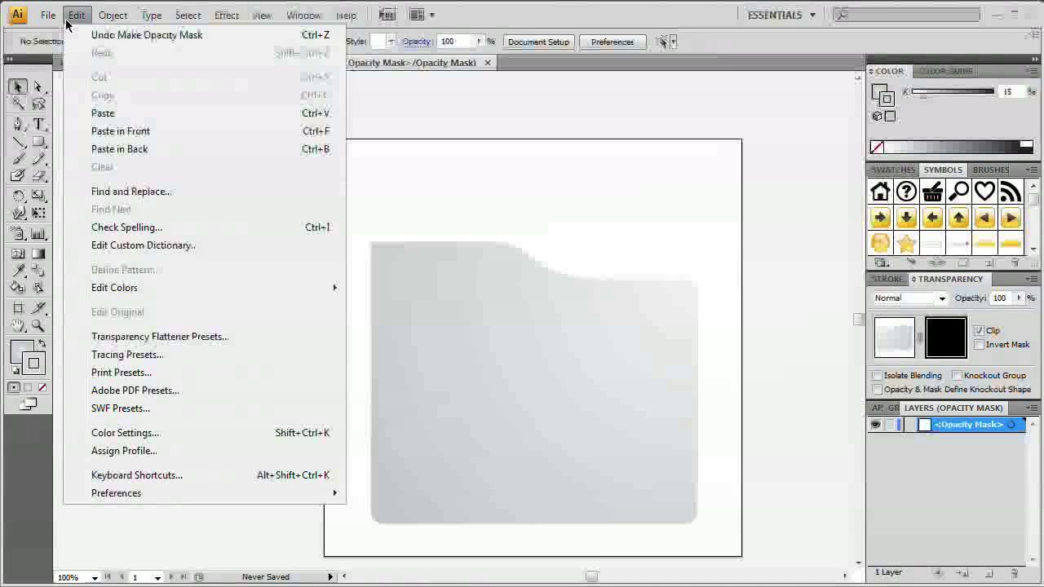
click(121, 131)
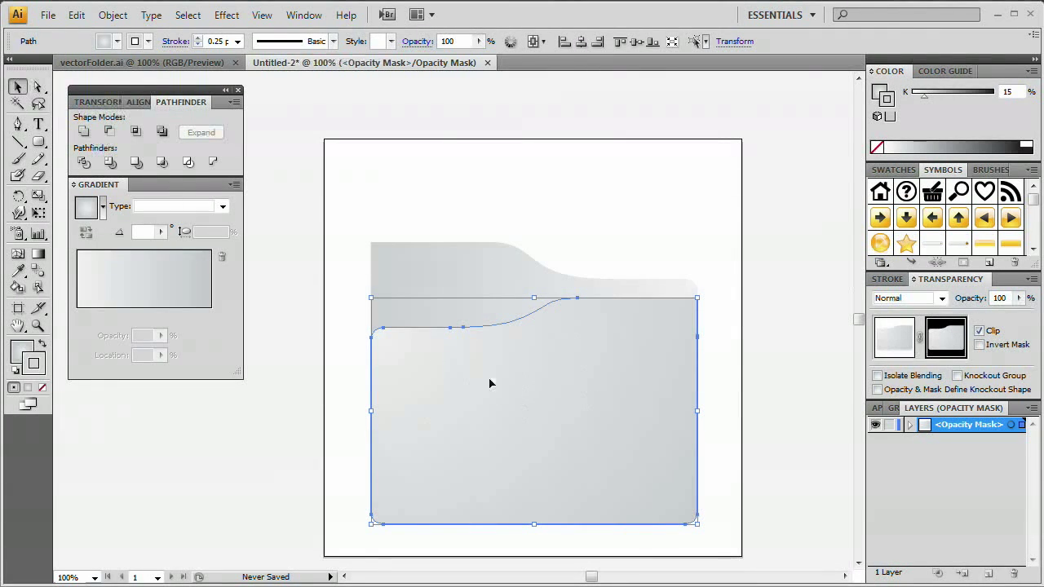
- Remove the stroke from the shape inside the opacity mask and fill it with solid white
click(33, 364)
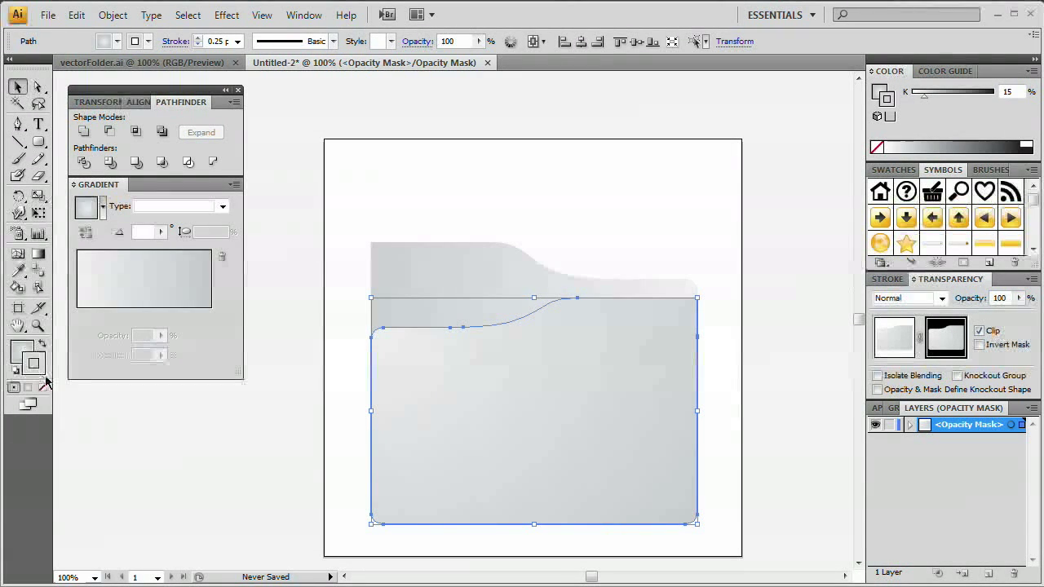
click(43, 388)
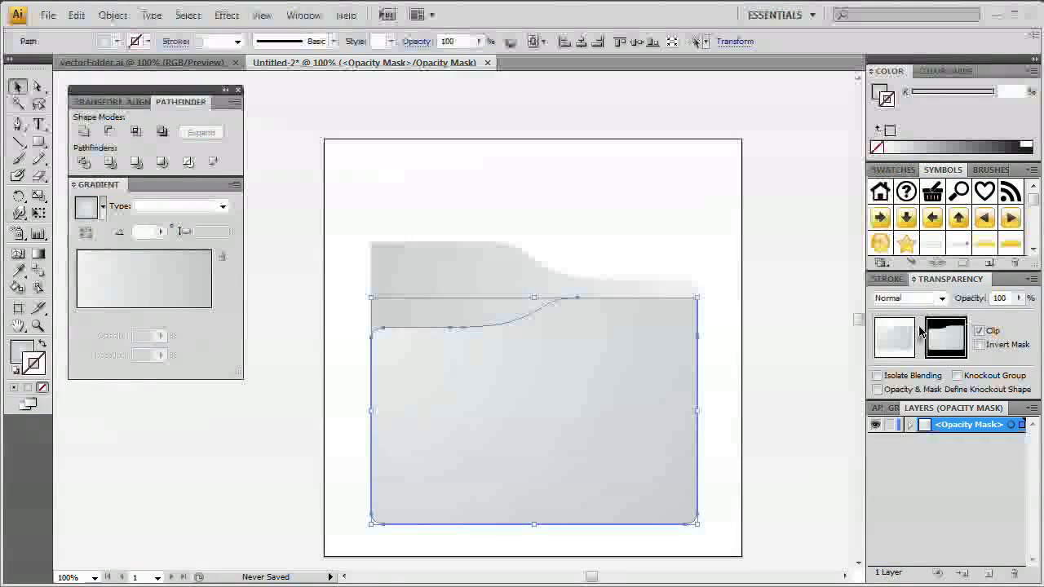
click(32, 352)
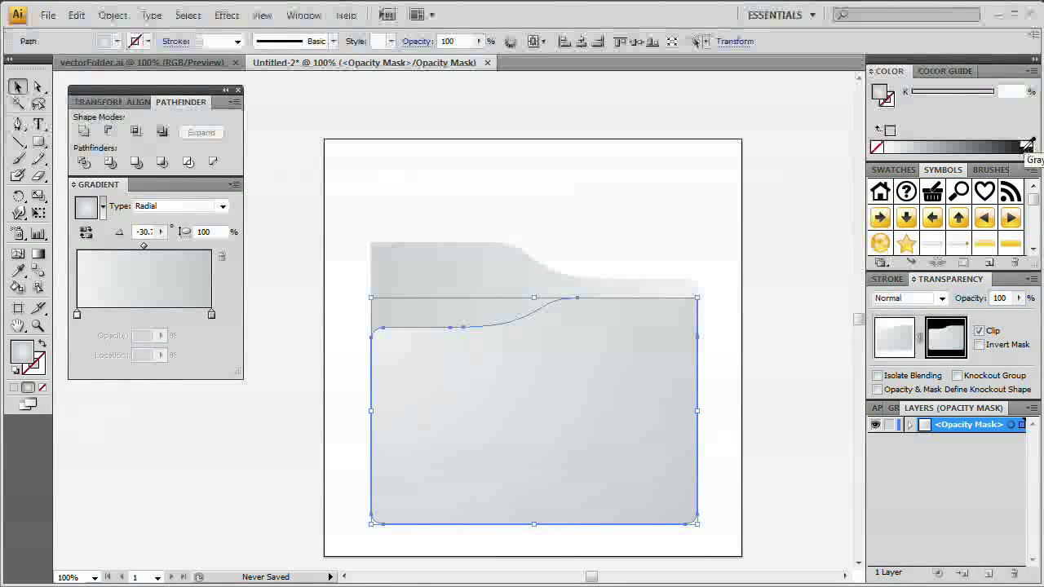
click(1025, 145)
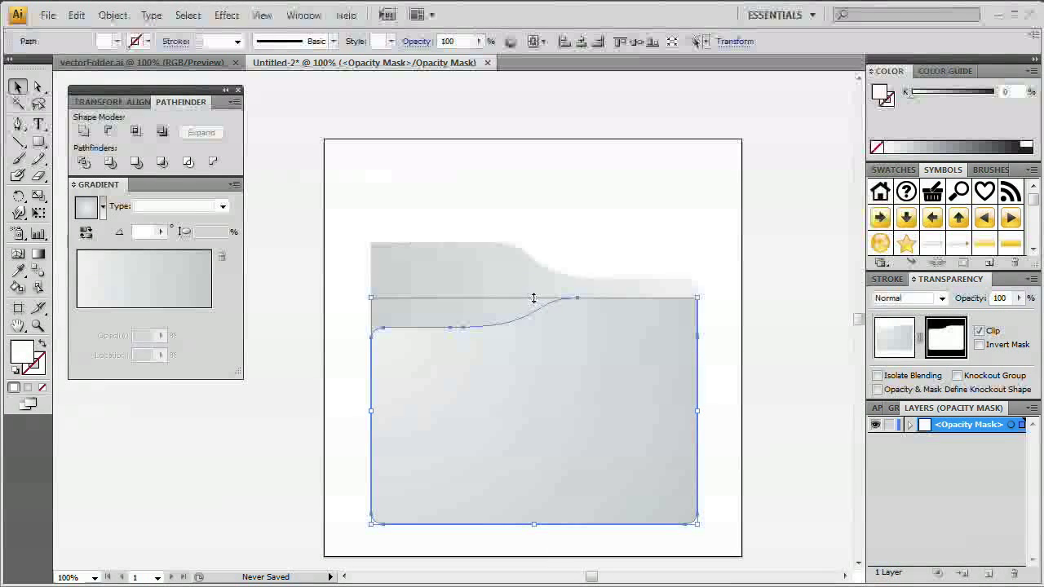
- Stretch the mask shape's top edge up to slightly above the back's lower shoulder, and return to editing the folder artwork
drag(533, 298, 533, 271)
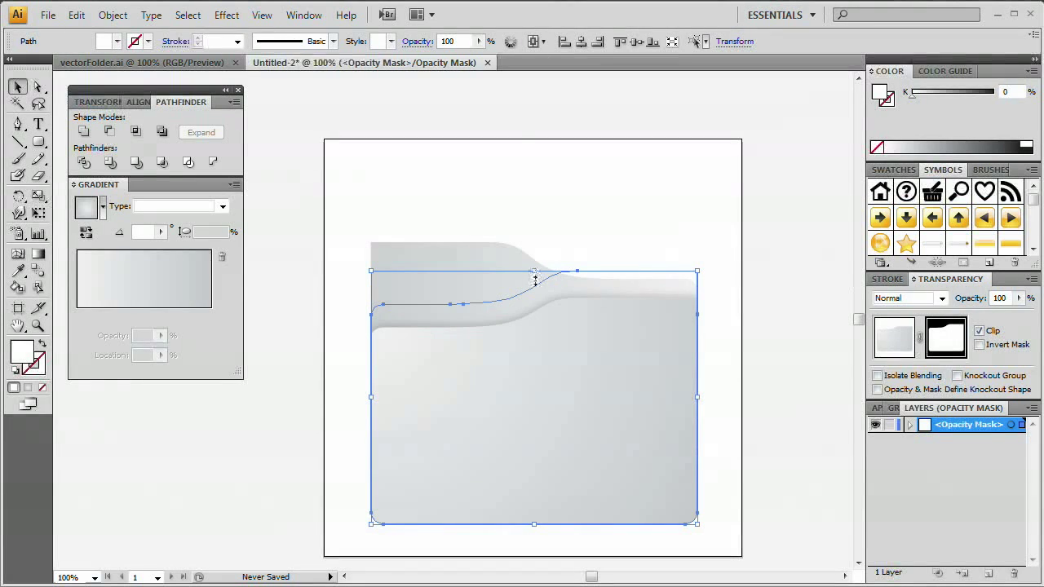
click(901, 343)
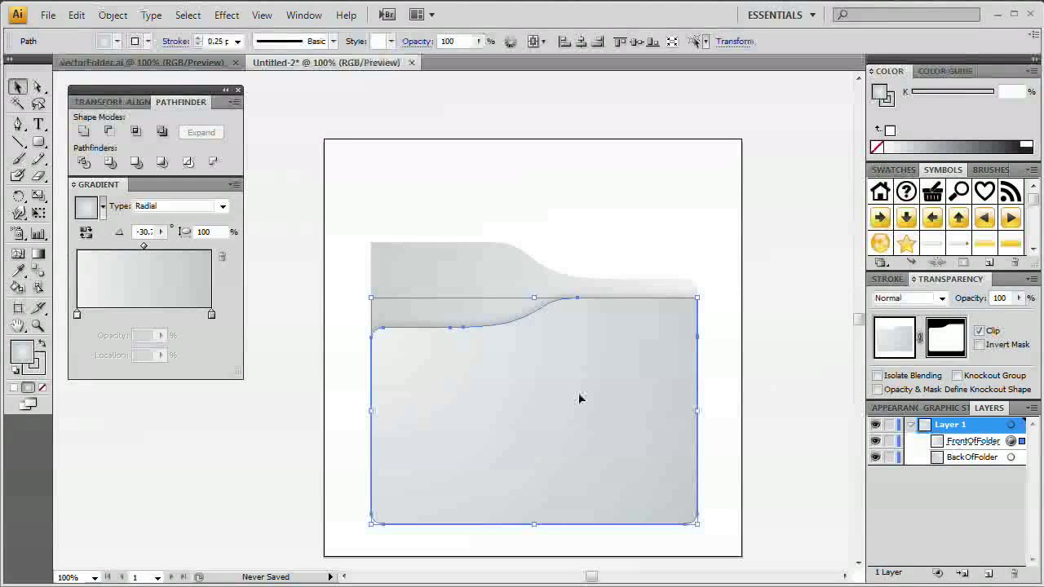
double_click(948, 425)
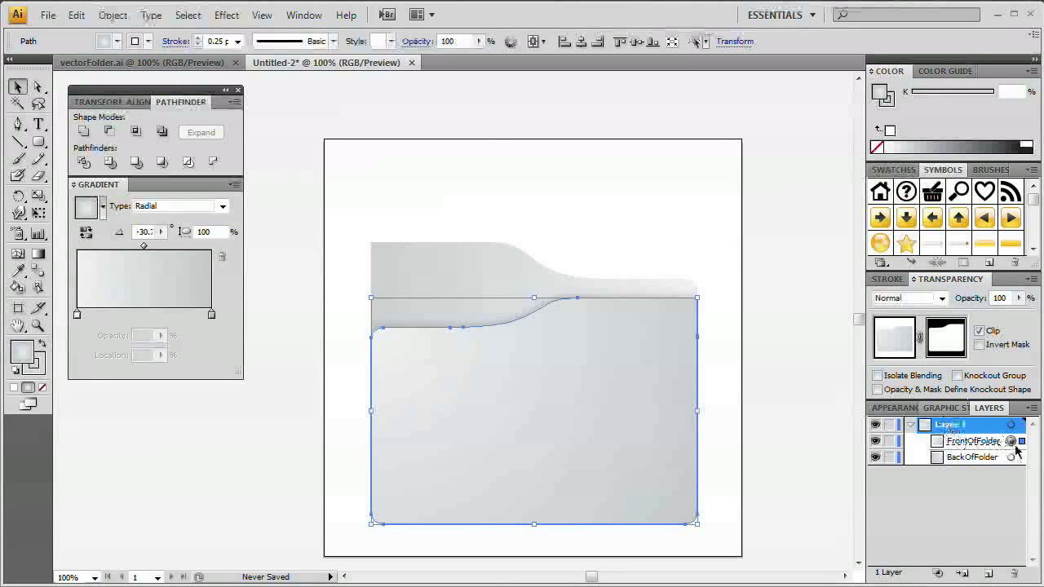
key(Return)
- Hide the bounding box and paste a copy of the FrontOfFolder shape directly in front of it
key(ctrl+shift+b)
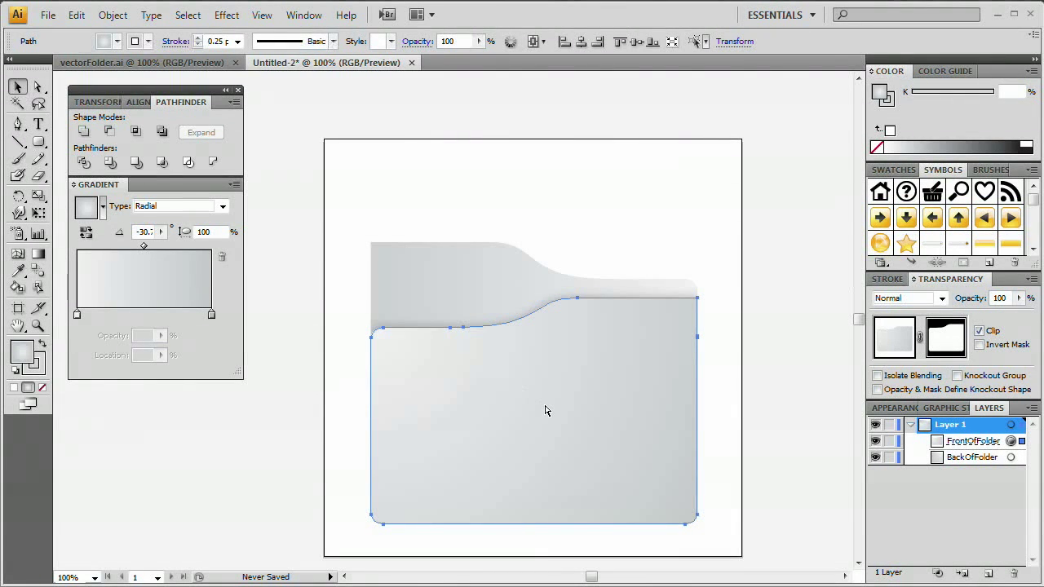
key(ctrl+c)
key(ctrl+f)
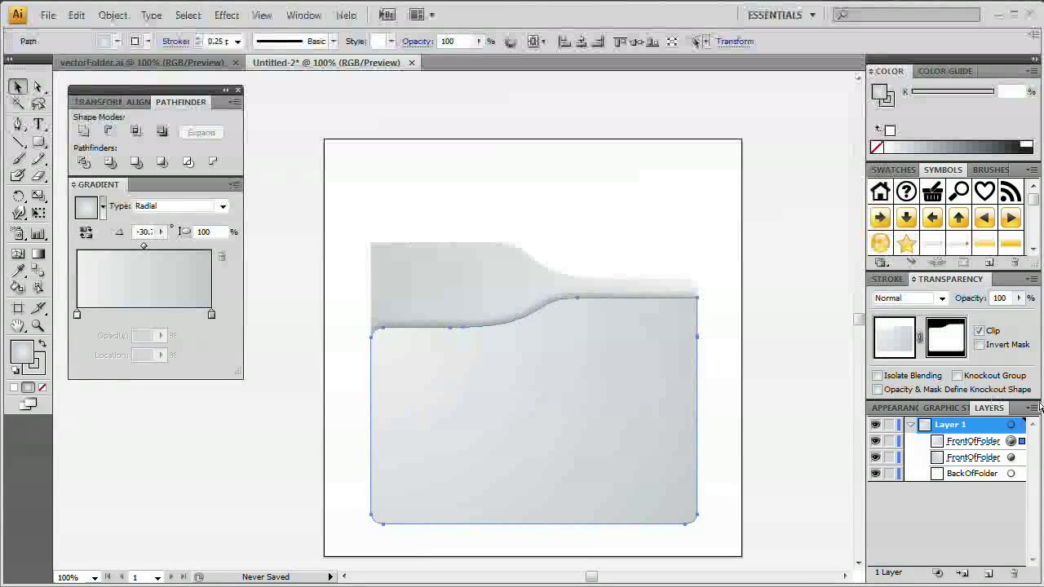
- Rename the pasted front copy at the top of the layer as FolderInset
double_click(972, 441)
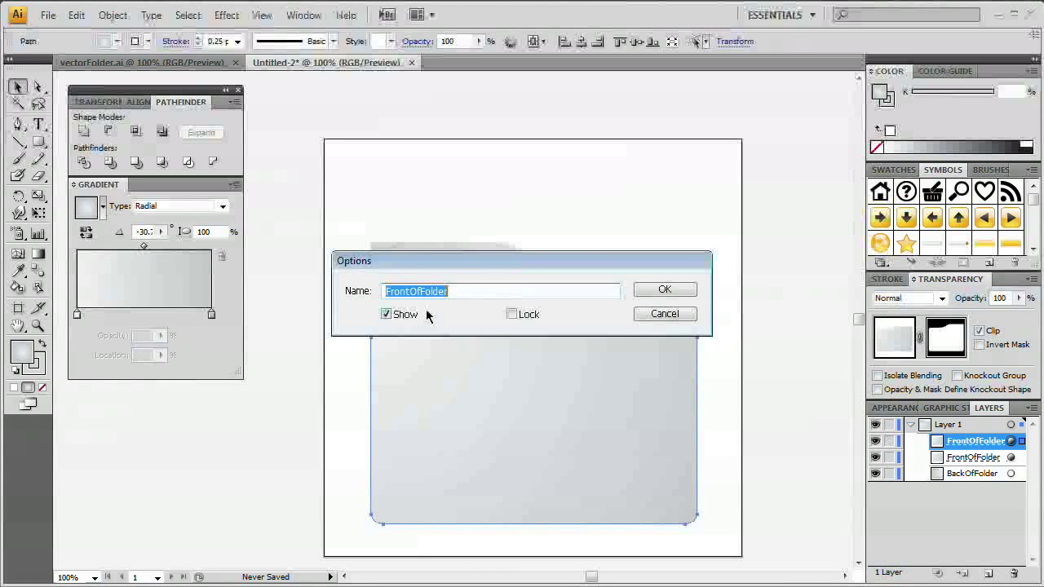
text(FolderInse)
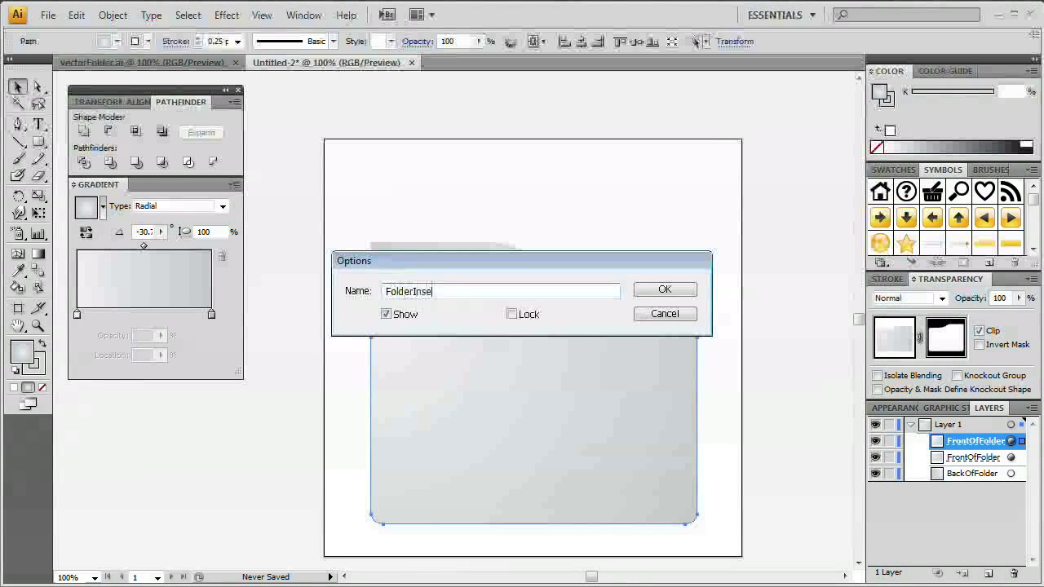
text(t)
key(Return)
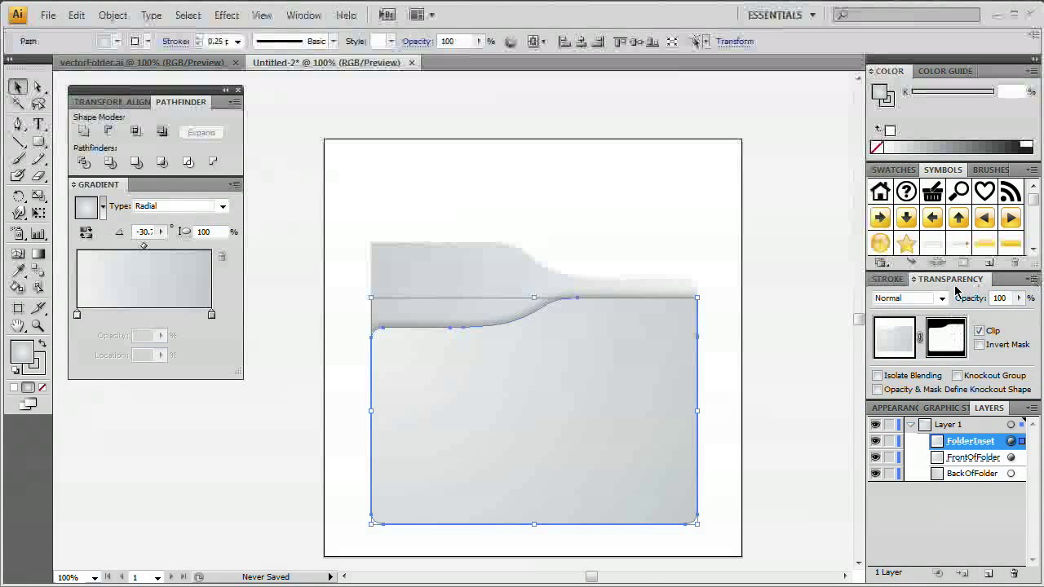
- Release the opacity mask from the FolderInset shape and return the transparency settings to their docked place
mouse_move(950, 279)
mouse_down()
mouse_move(495, 128)
mouse_move(364, 121)
mouse_up()
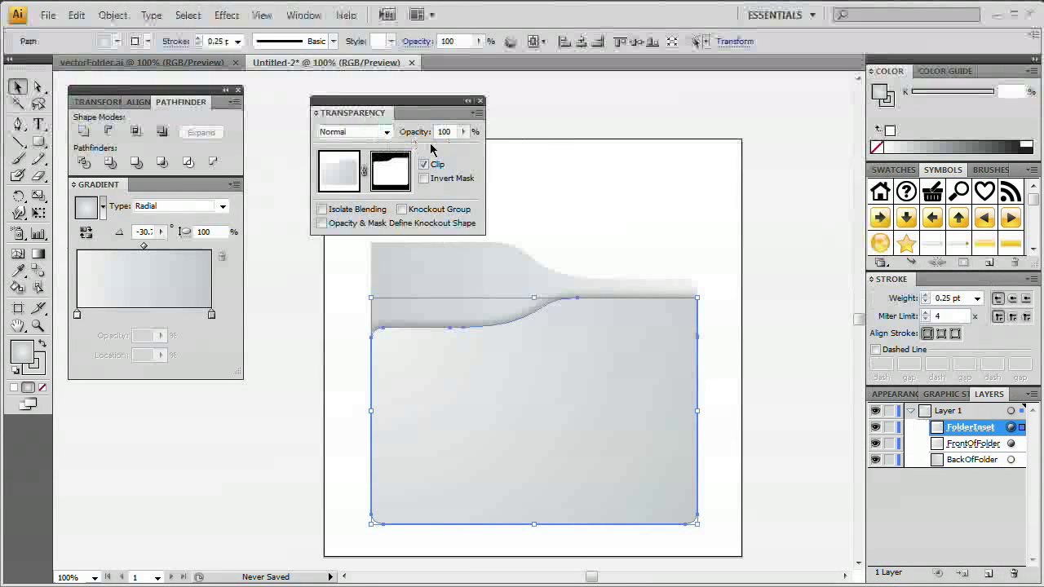
click(476, 114)
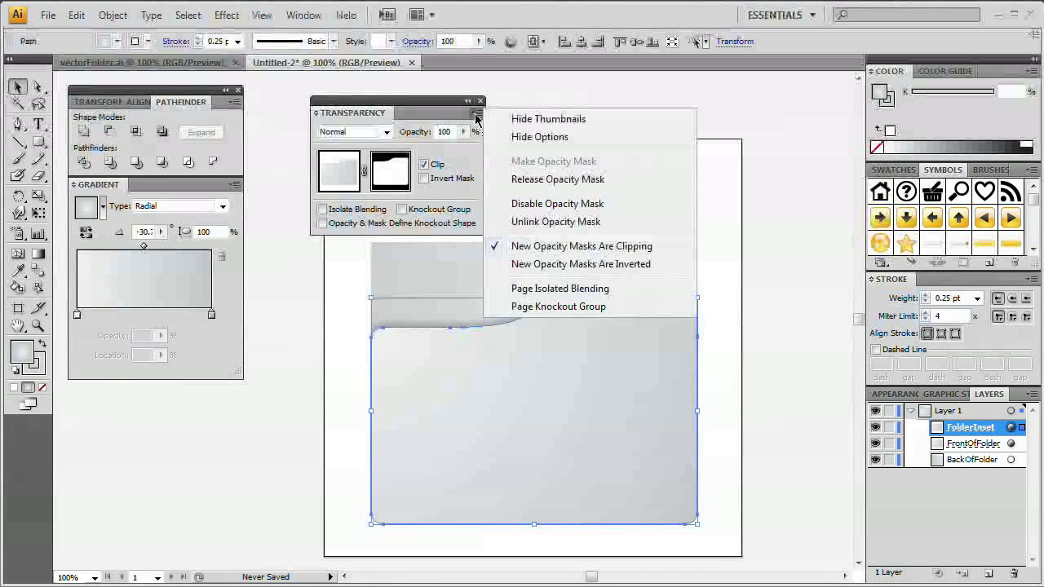
click(562, 180)
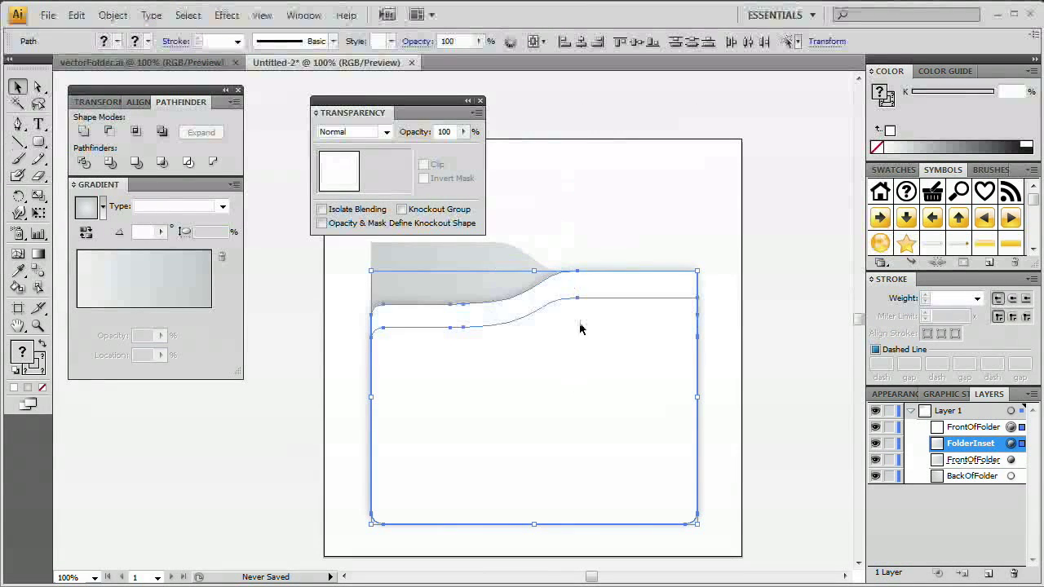
click(480, 101)
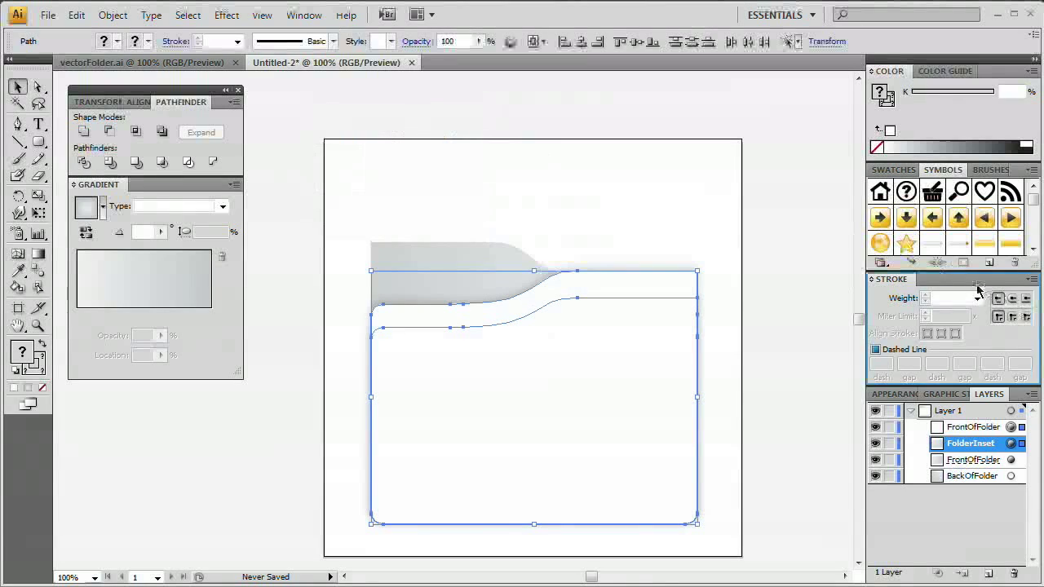
key(ctrl+shift+F10)
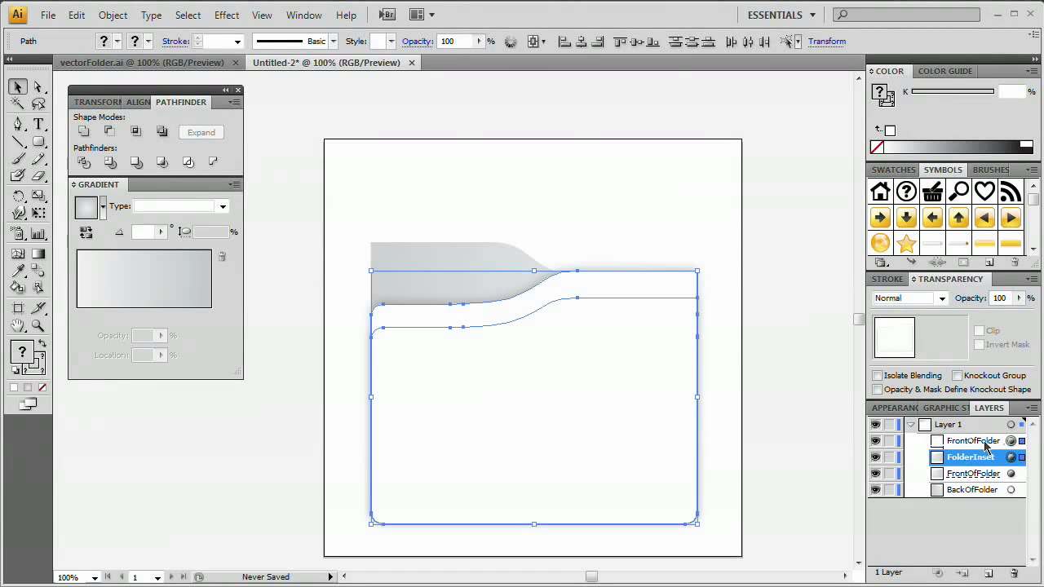
- Delete the white shape released from the opacity mask, keeping the FolderInset shape
click(637, 253)
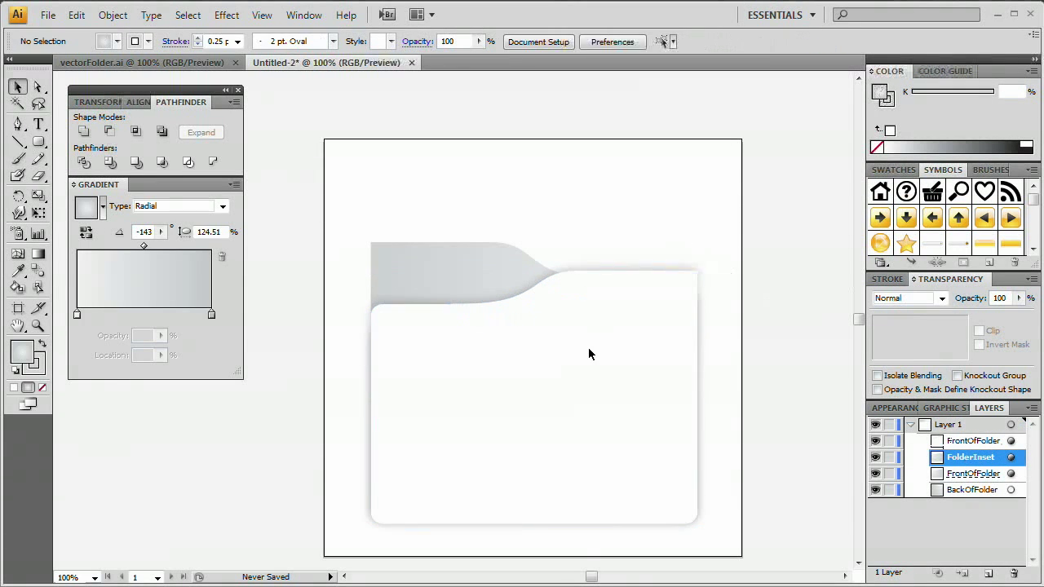
click(590, 354)
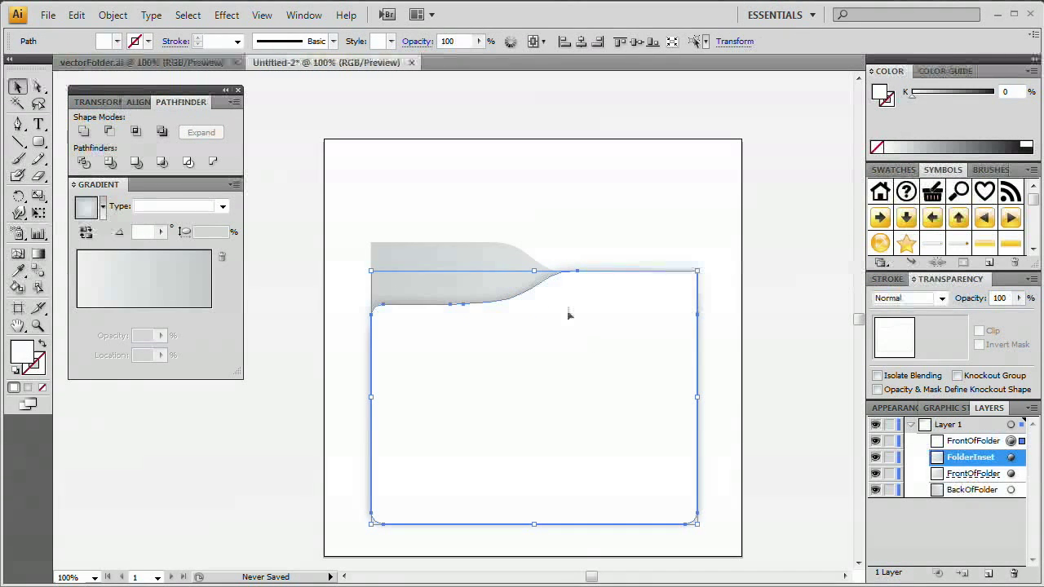
click(638, 199)
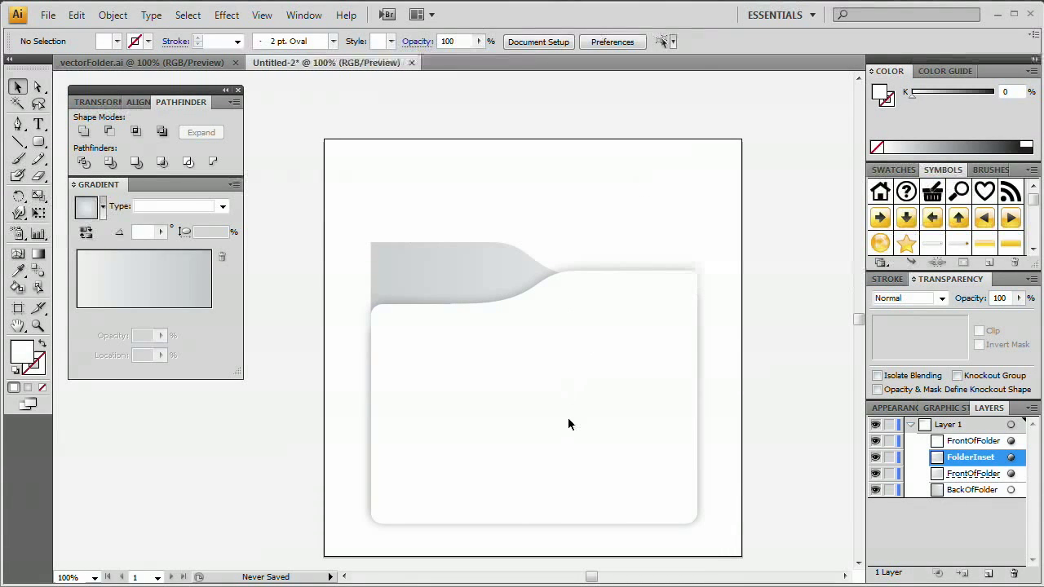
click(574, 376)
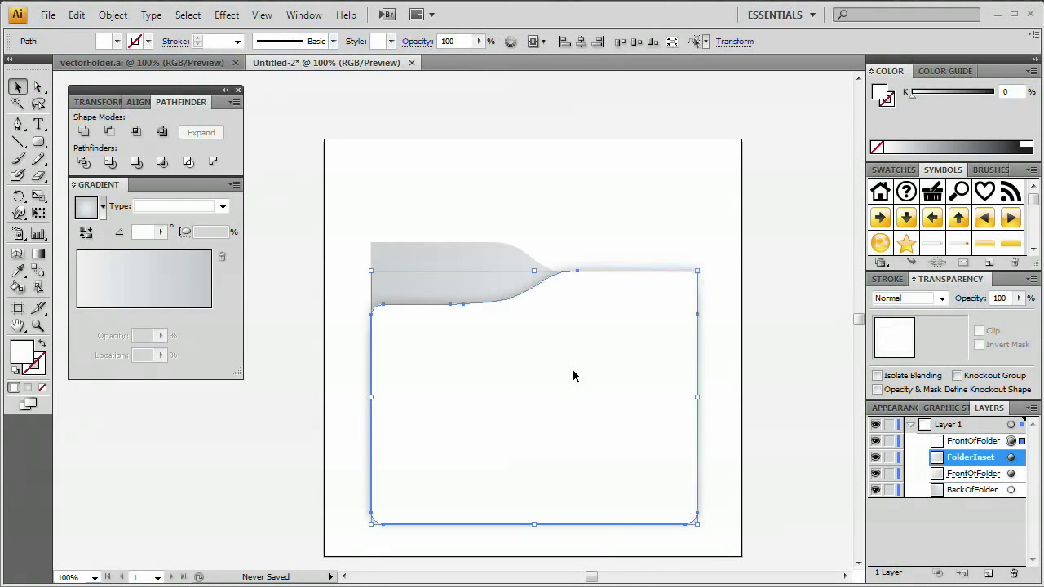
key(Delete)
- Remove the Drop Shadow effect from the FolderInset shape
click(609, 365)
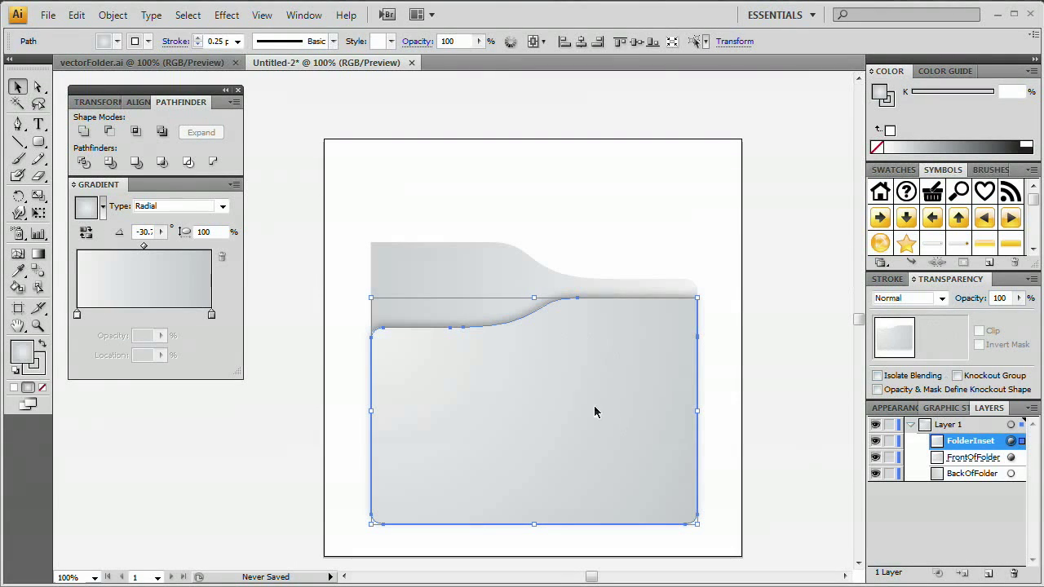
click(902, 411)
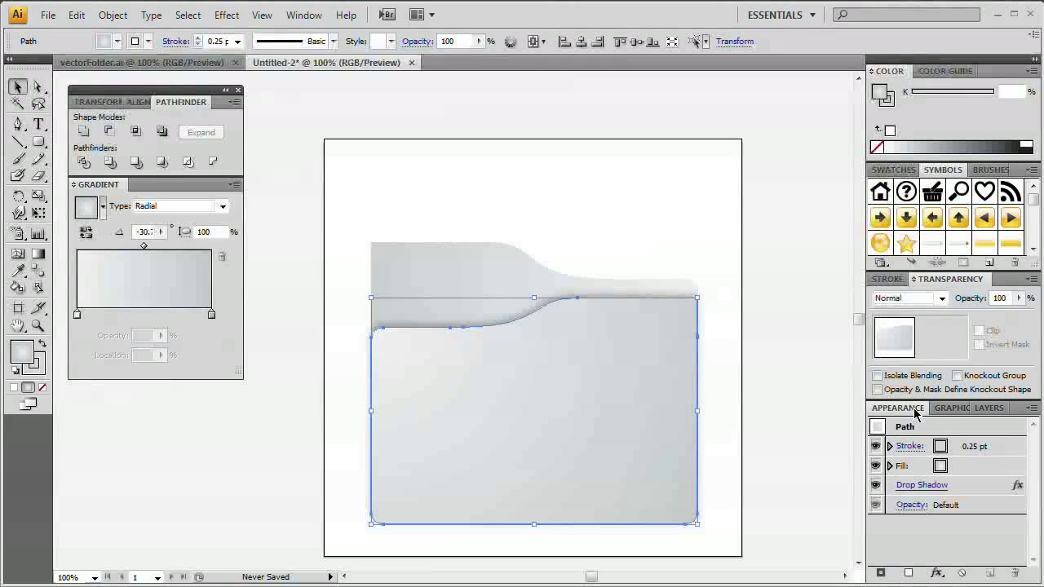
click(308, 14)
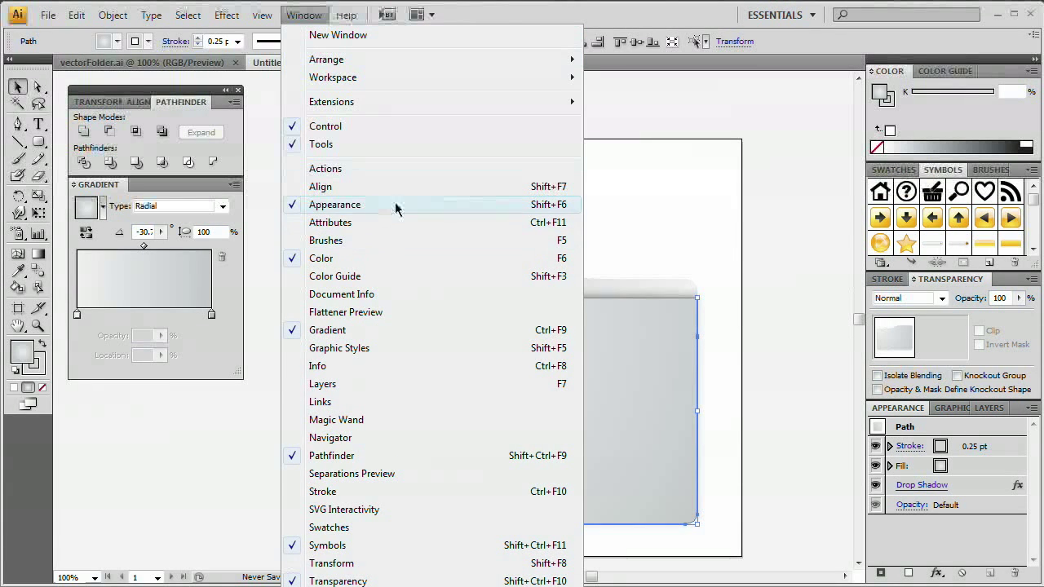
click(971, 492)
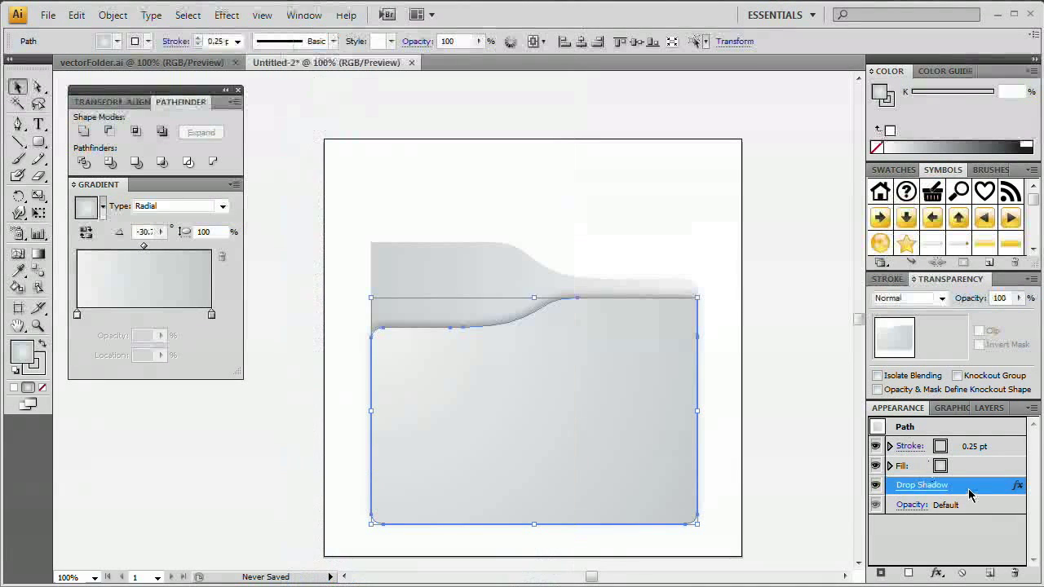
click(1016, 574)
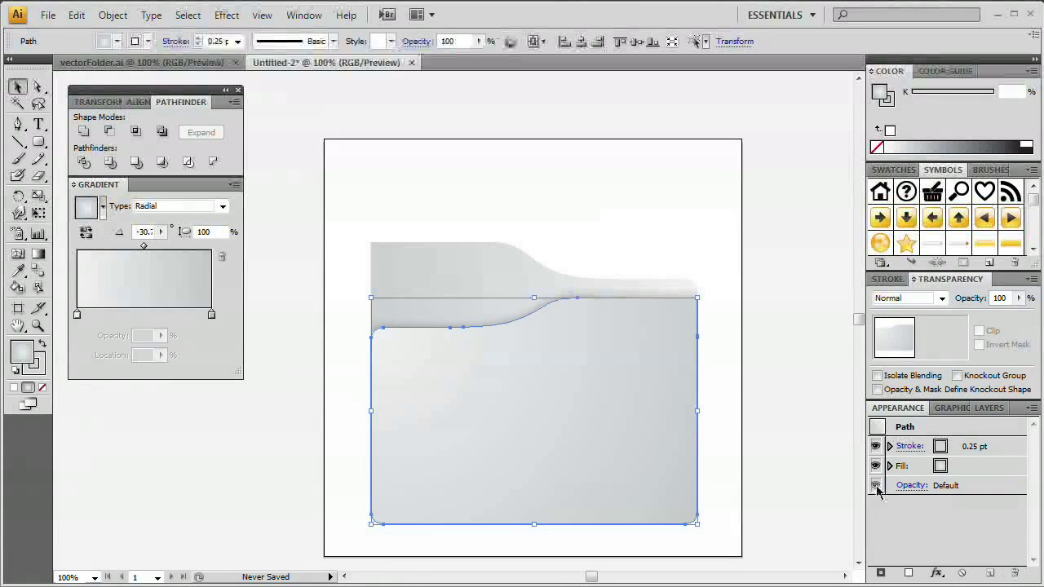
click(987, 409)
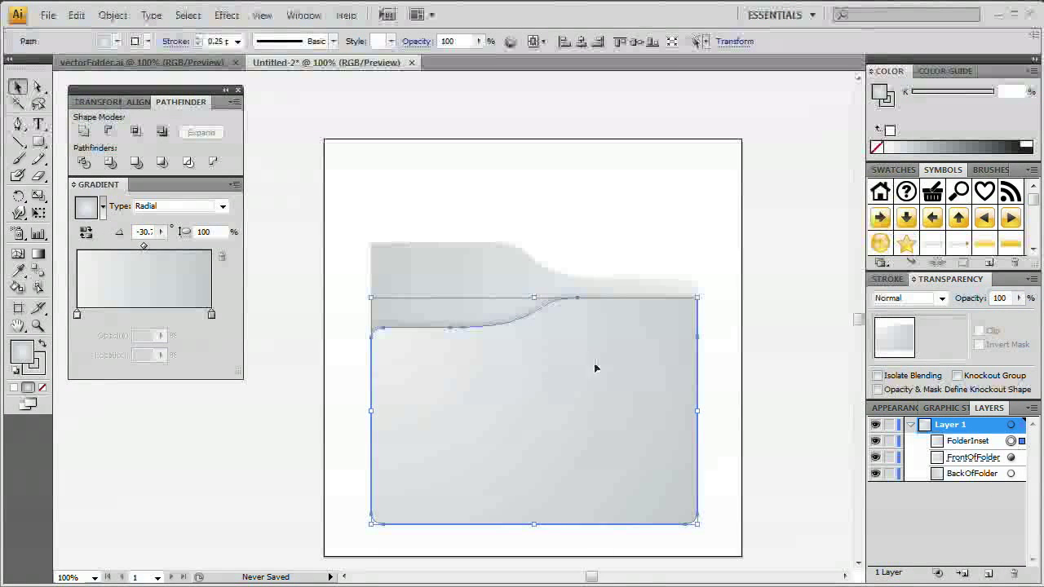
- Offset the FolderInset path inward by -10 px with Miter joins and a miter limit of 4
click(113, 15)
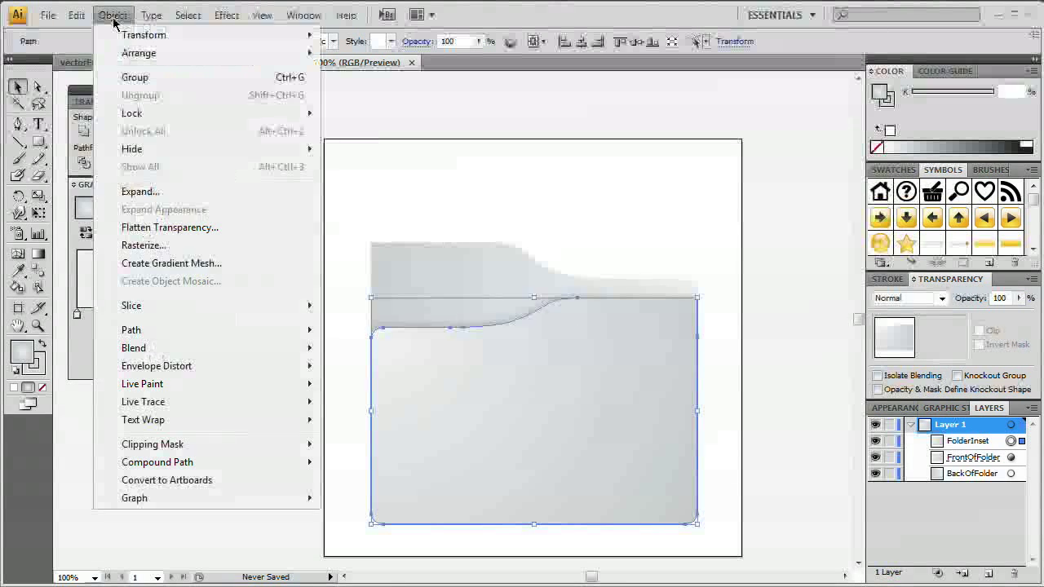
mouse_move(214, 338)
click(367, 321)
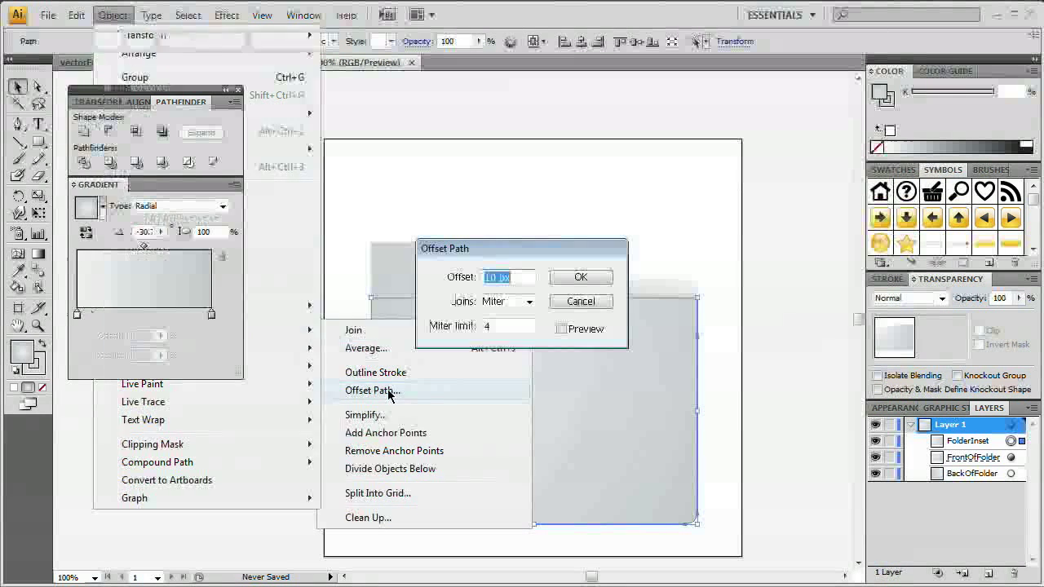
click(583, 330)
drag(543, 249, 559, 128)
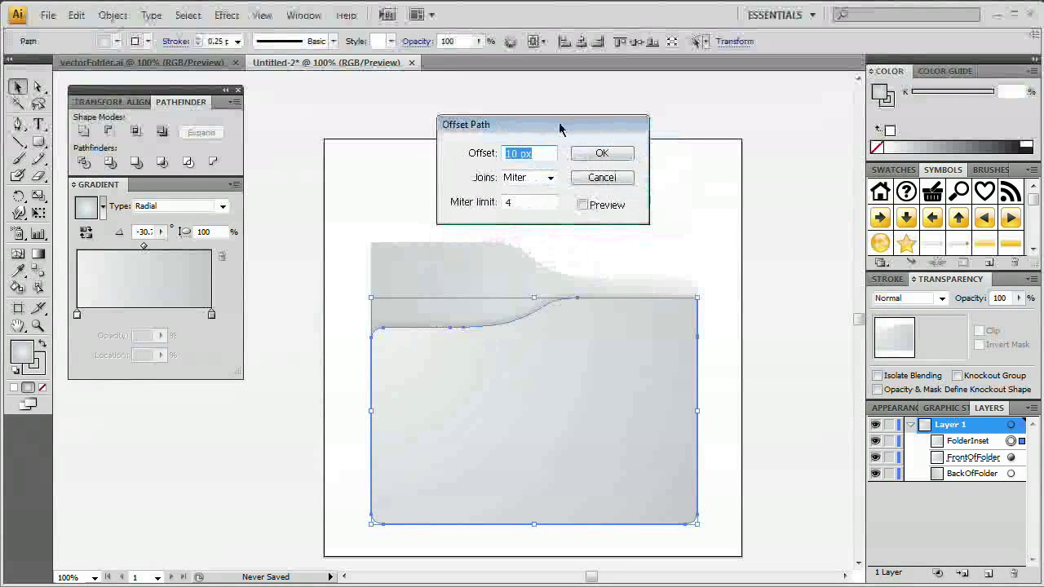
click(582, 205)
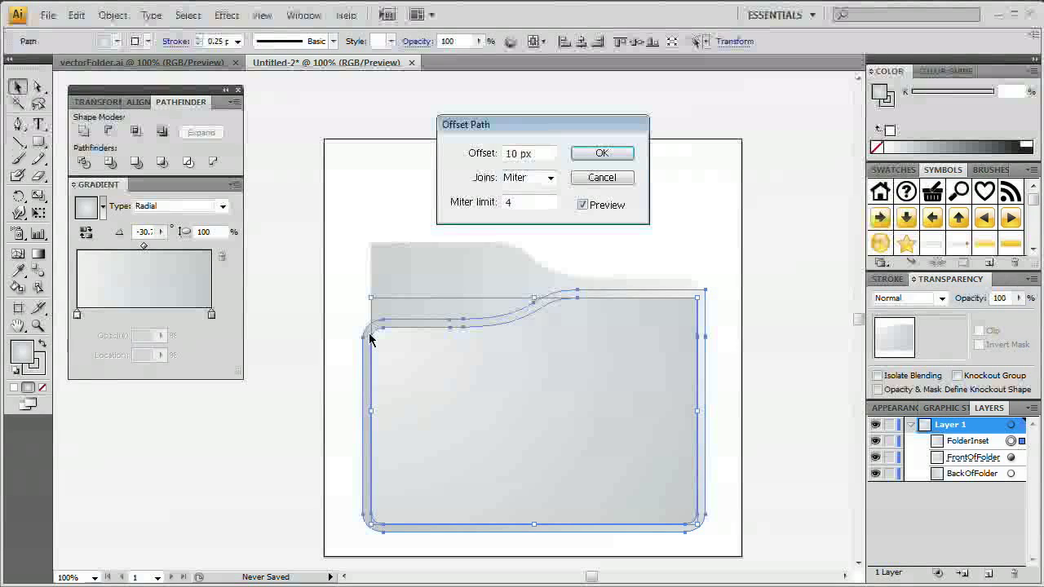
click(526, 153)
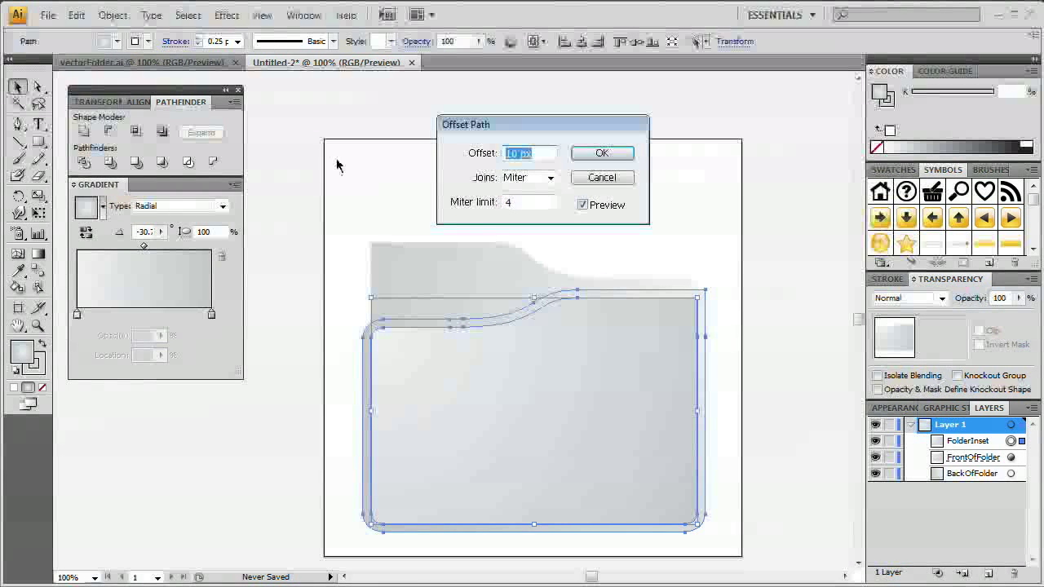
key(Right)
key(BackSpace)
key(BackSpace)
key(BackSpace)
key(BackSpace)
key(BackSpace)
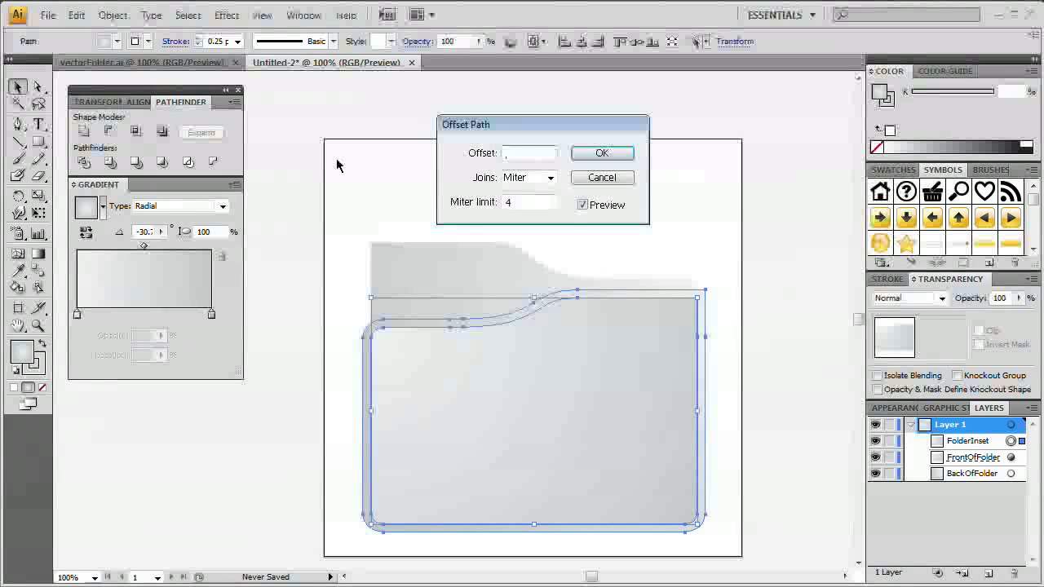
text(-10)
key(Tab)
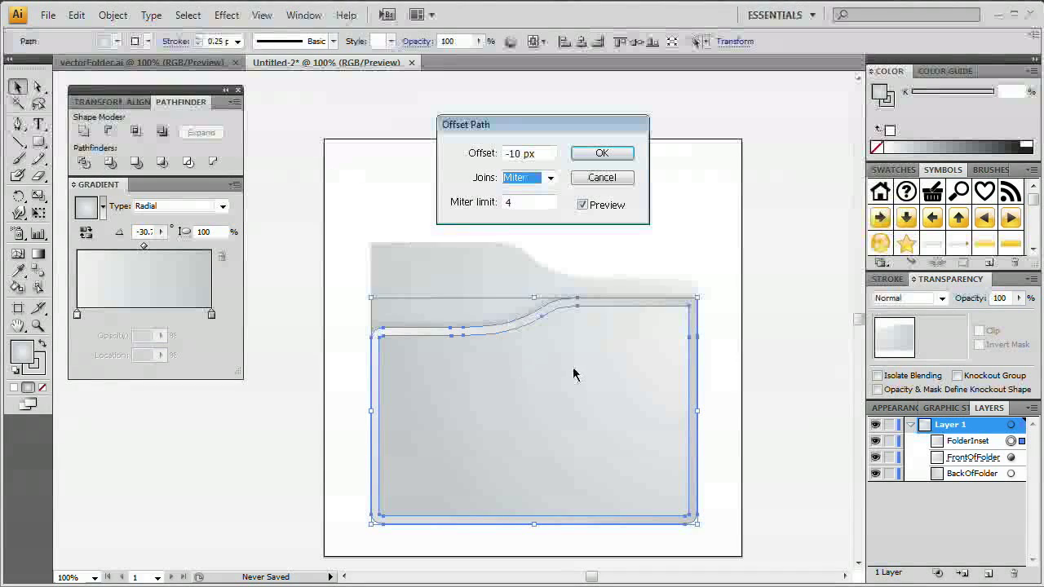
click(607, 157)
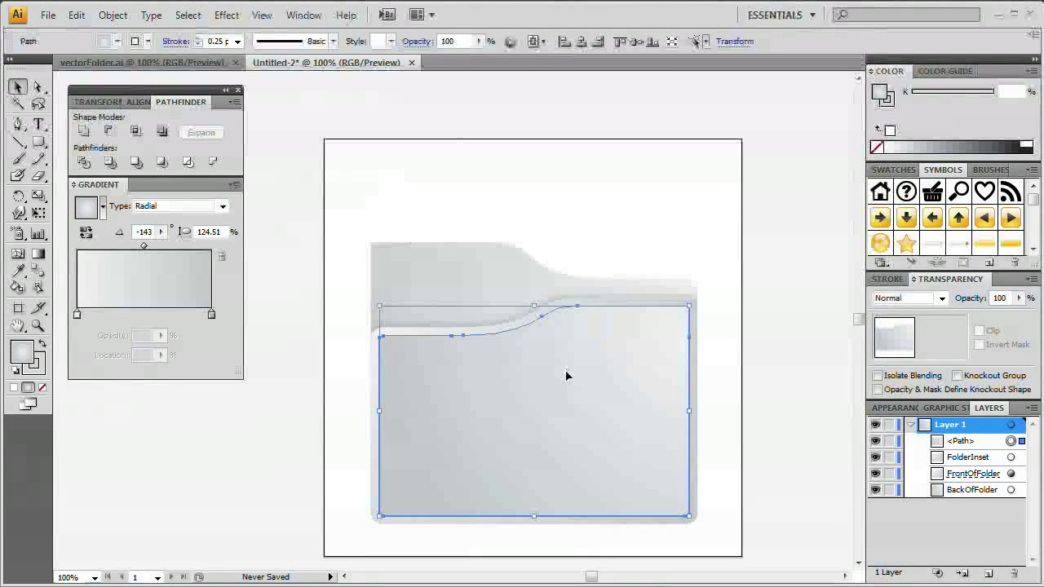
- Try a 2% black value on the light stop of the offset path's gradient, and undo the change
click(77, 315)
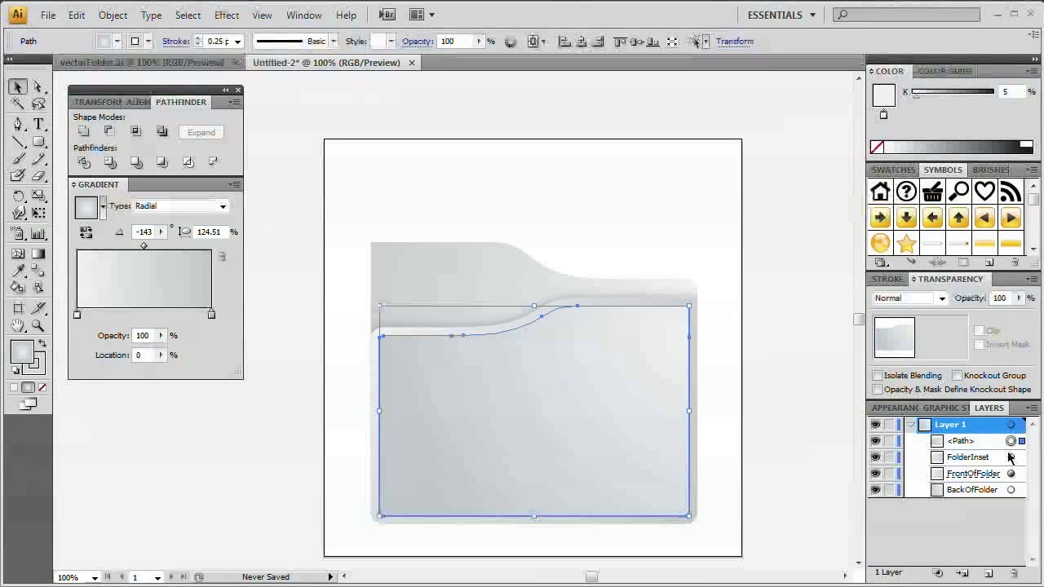
click(1007, 92)
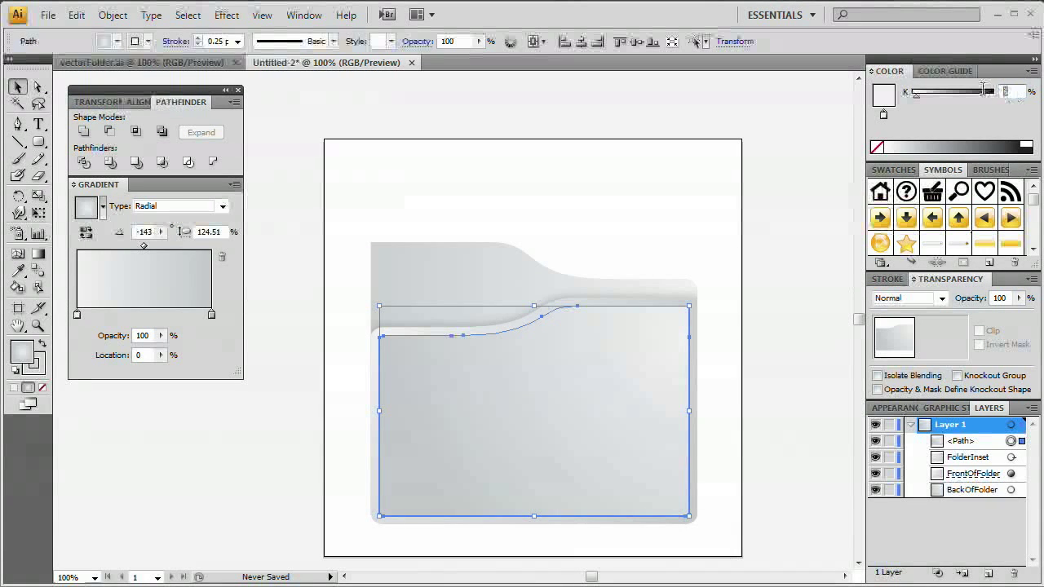
text(2)
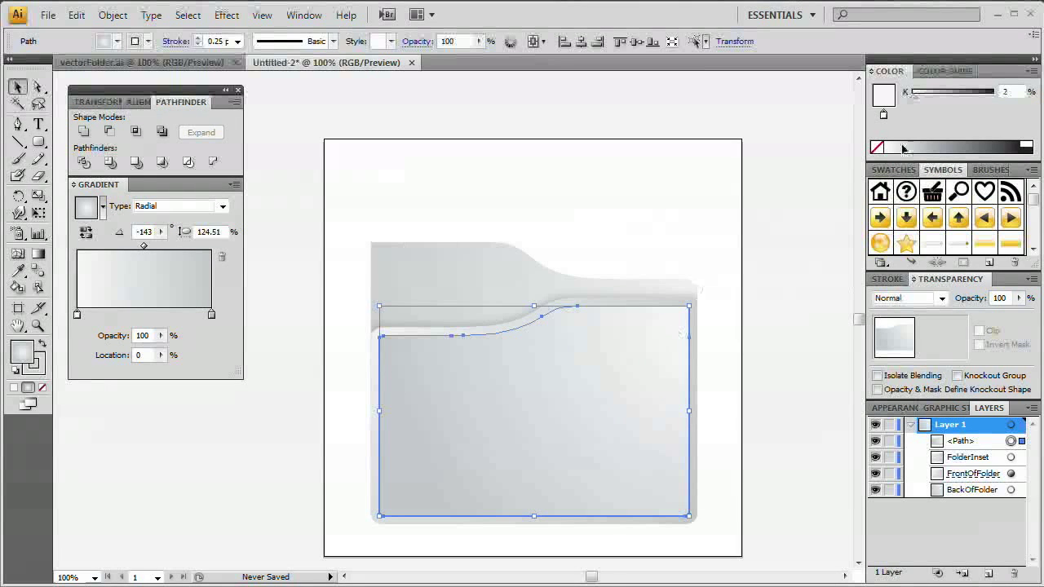
key(ctrl+z)
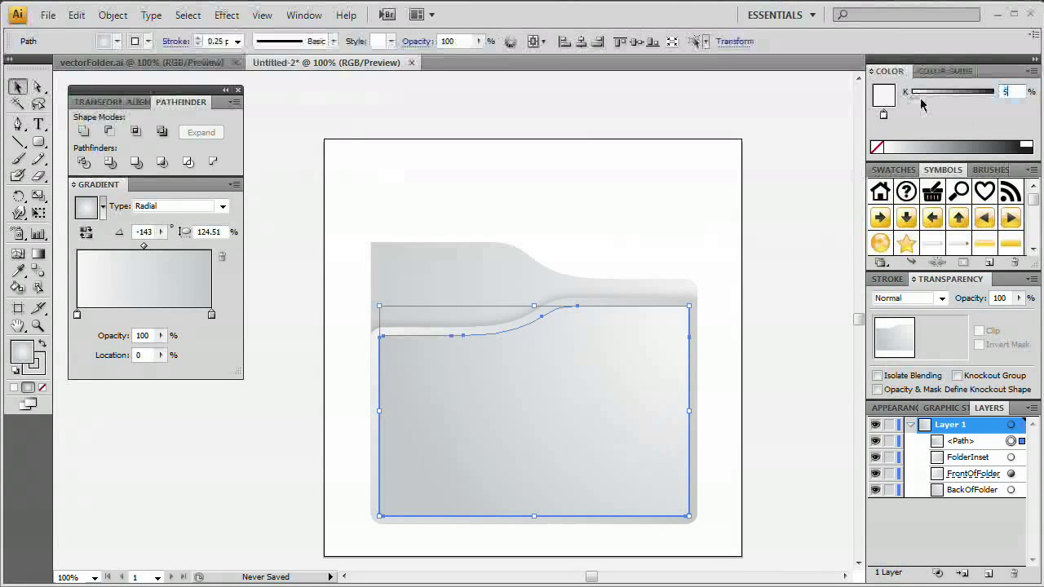
- Set the dark stop of the offset path's gradient to 13% black and deselect the artwork
click(212, 315)
double_click(1012, 90)
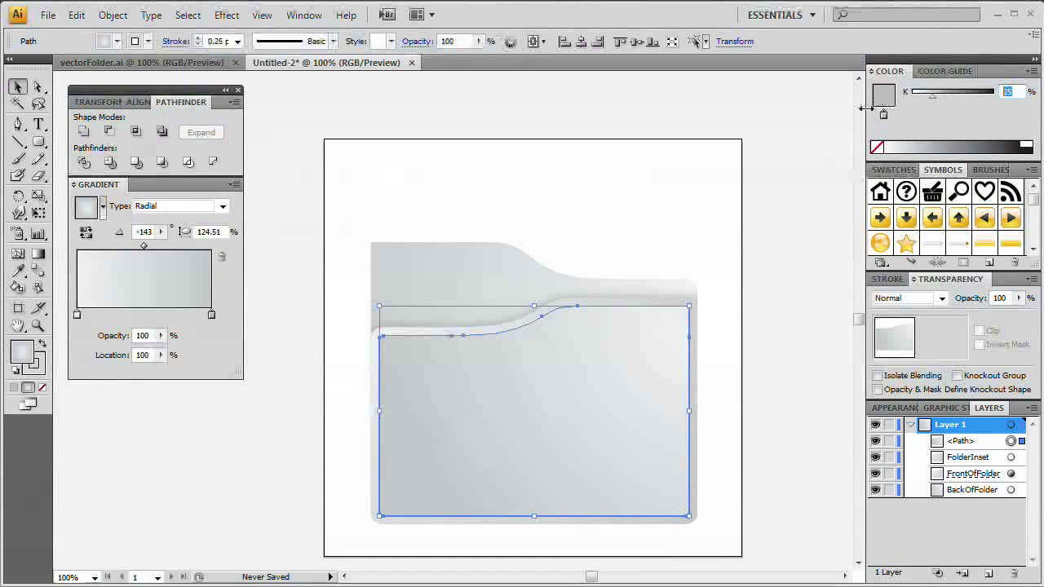
text(17)
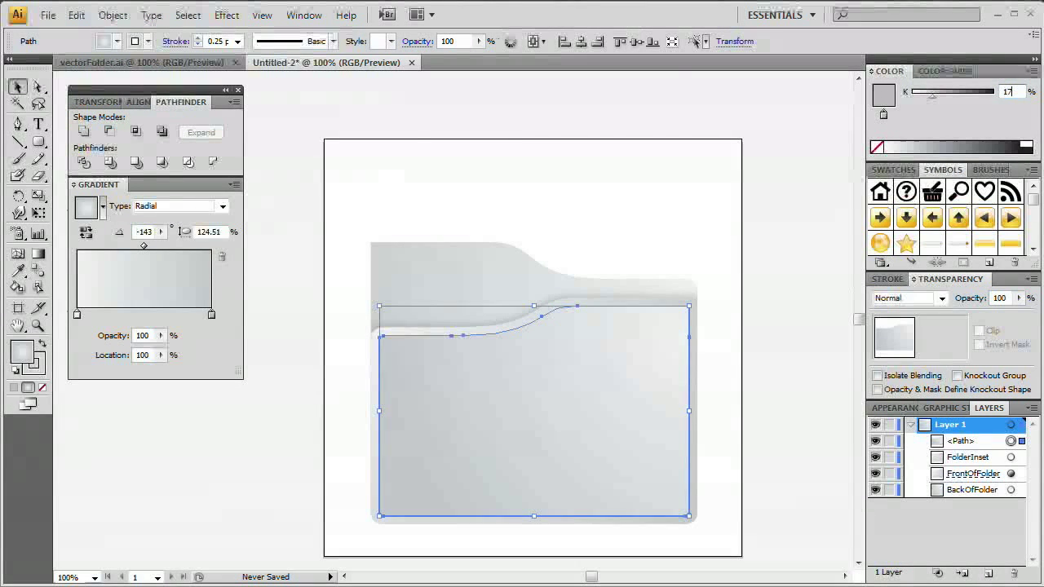
key(Return)
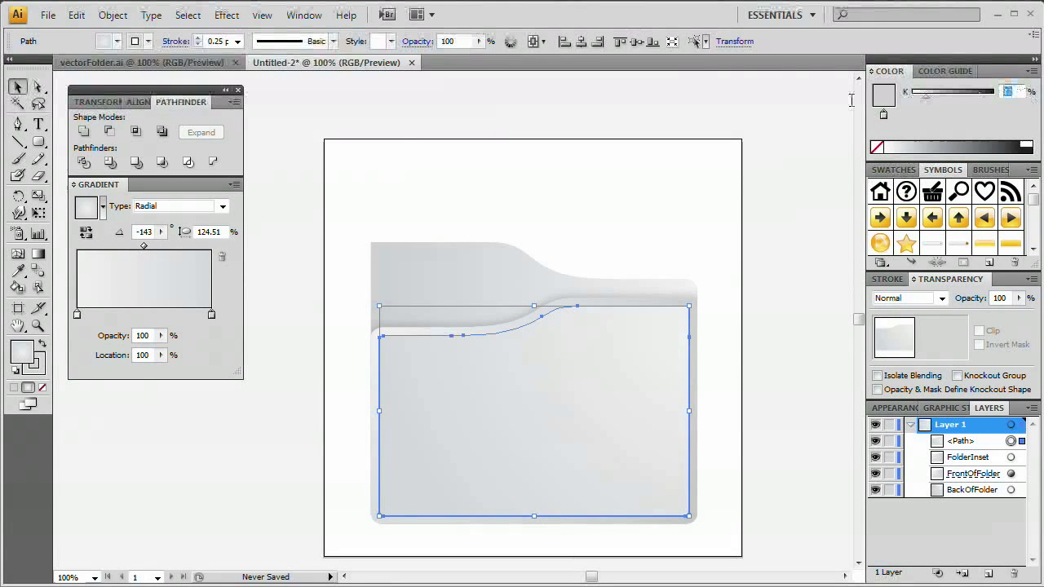
text(13)
key(Return)
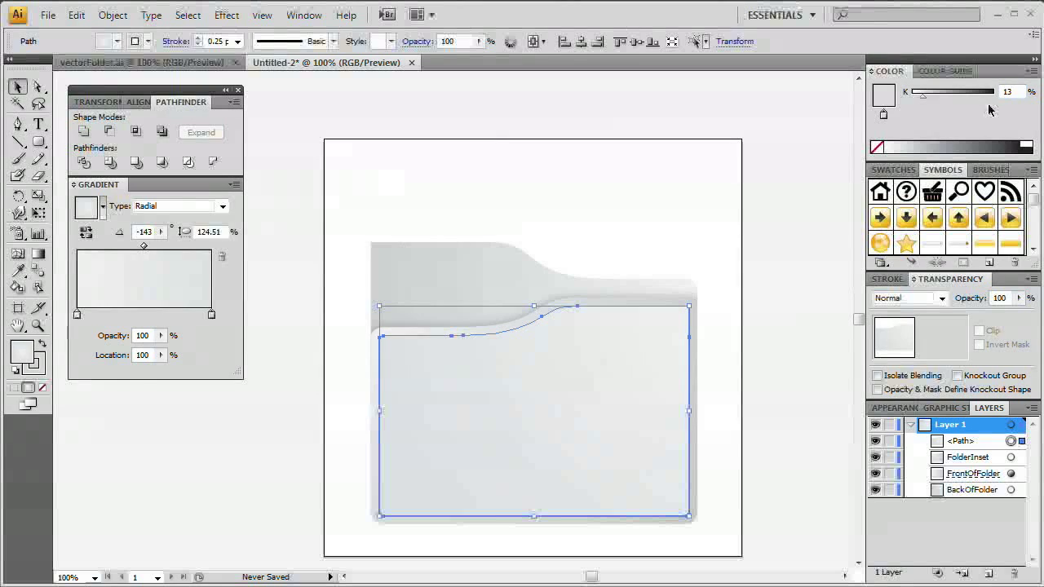
click(310, 490)
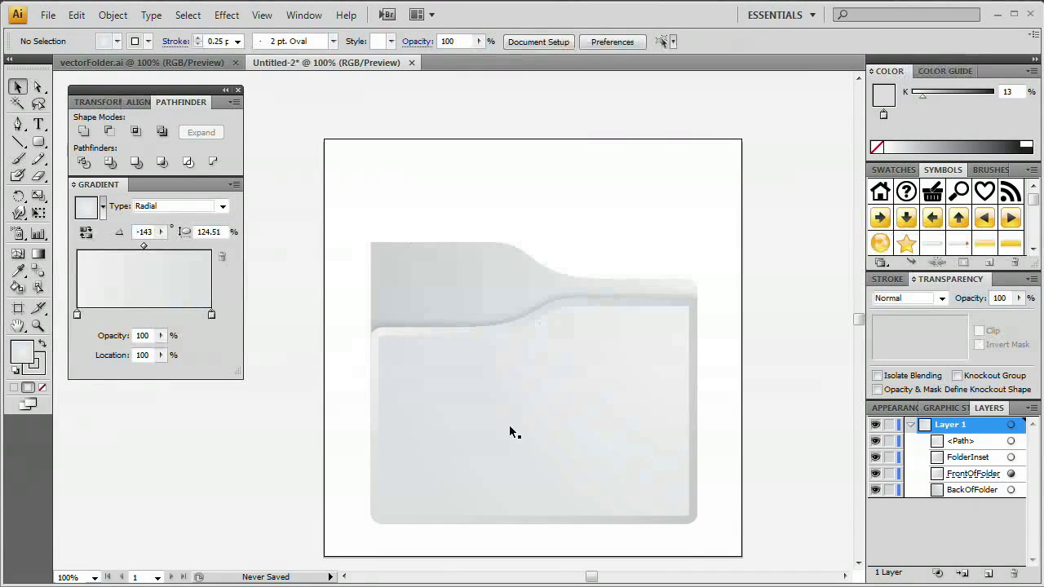
- Draw a long, thin rounded rectangle with solid black fill and no stroke along the folder's bottom edge
click(39, 144)
alt+click(37, 143)
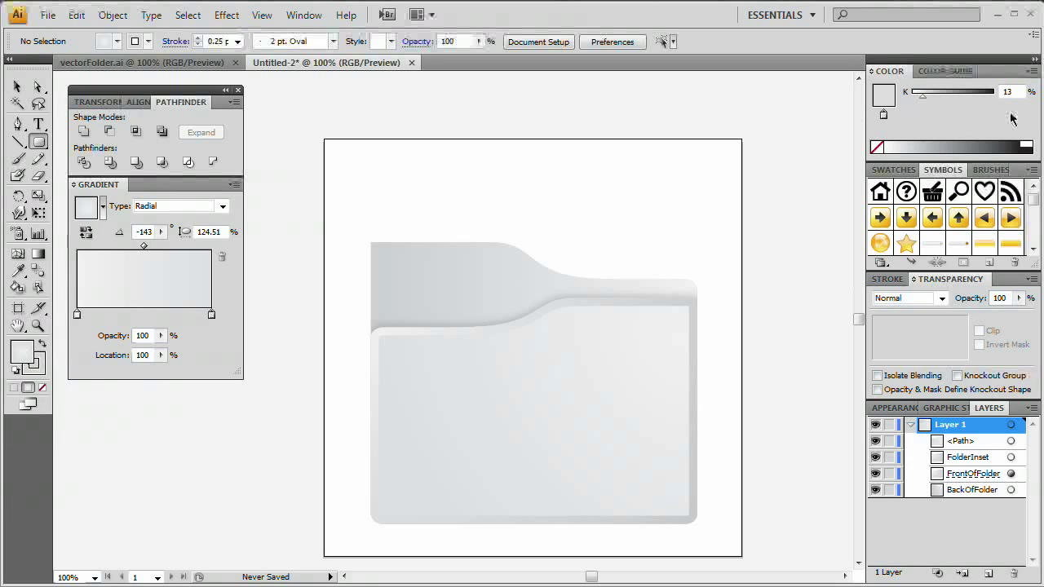
click(1030, 145)
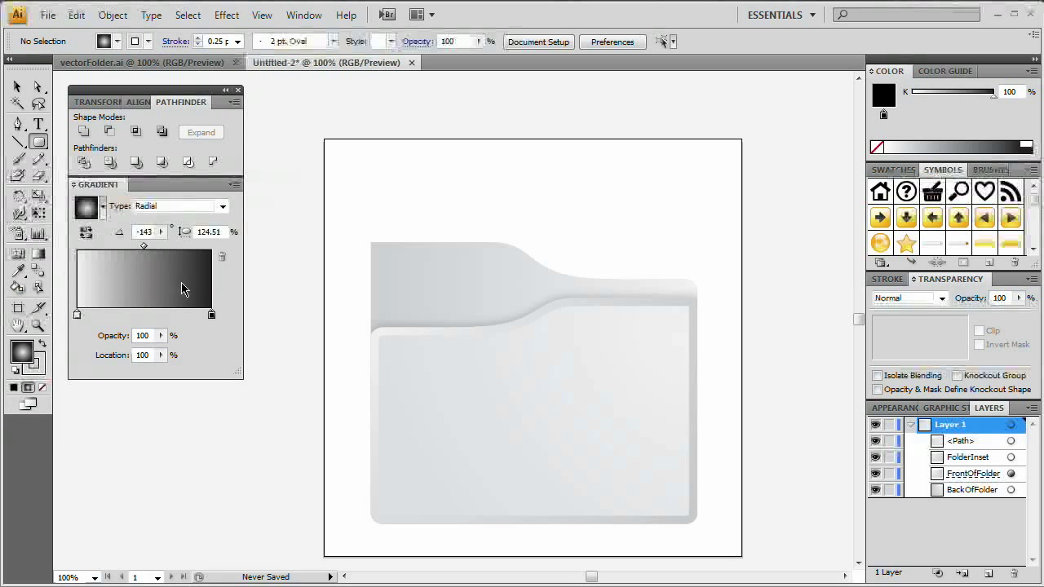
click(14, 389)
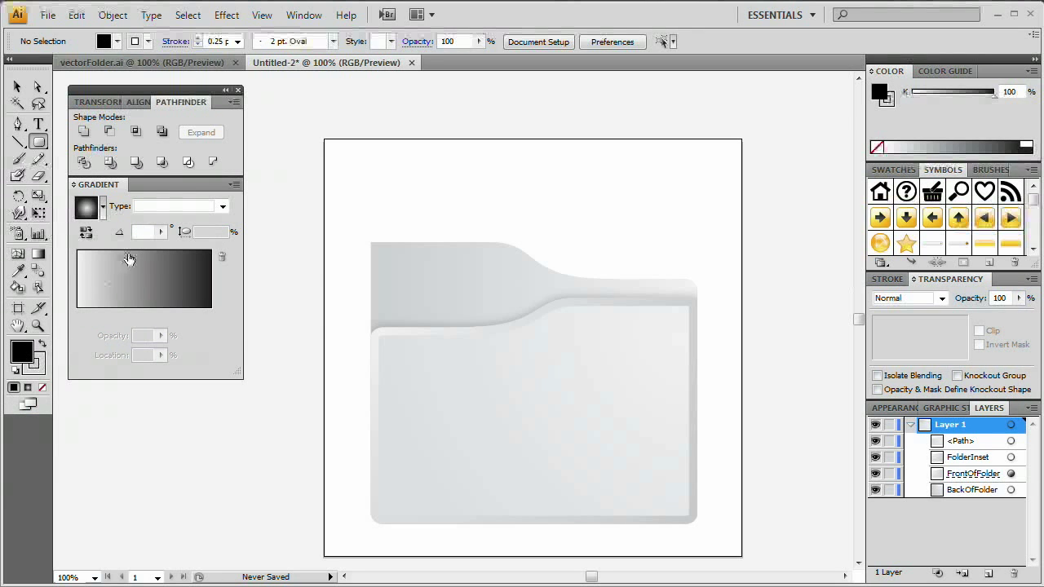
click(892, 105)
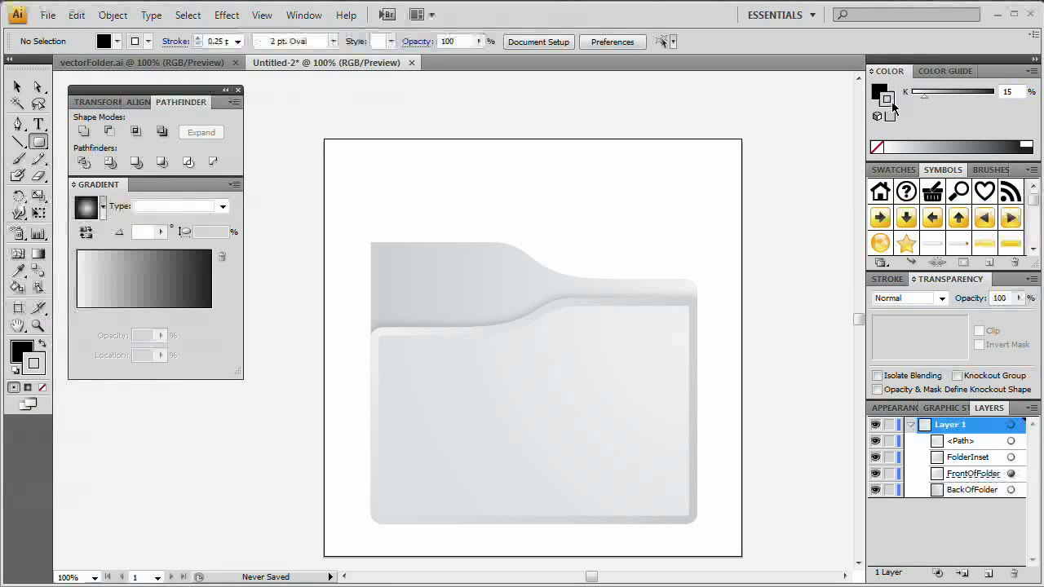
click(876, 148)
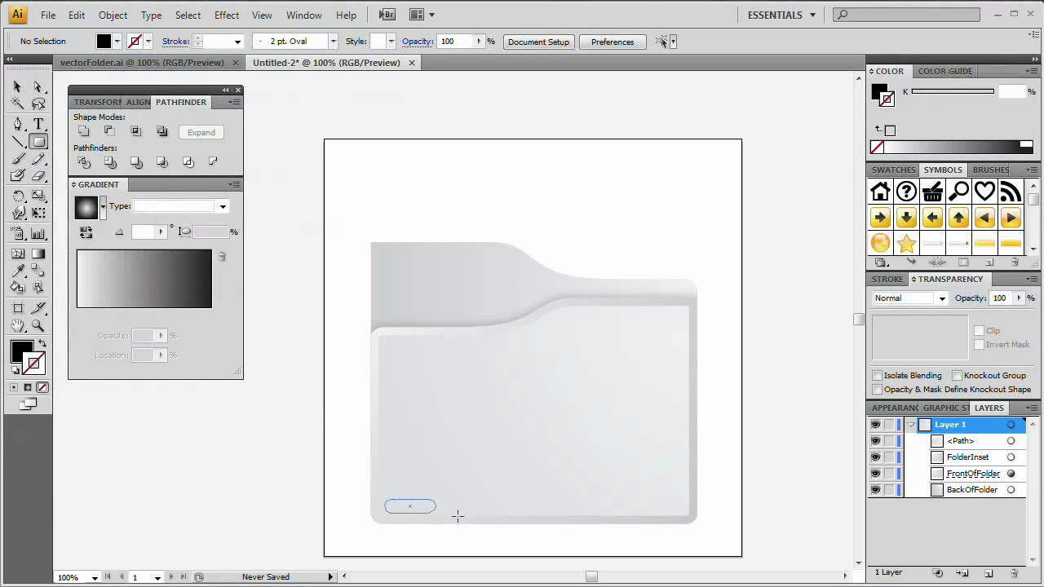
mouse_move(457, 516)
mouse_down()
mouse_move(611, 532)
mouse_move(645, 519)
mouse_move(683, 524)
mouse_up()
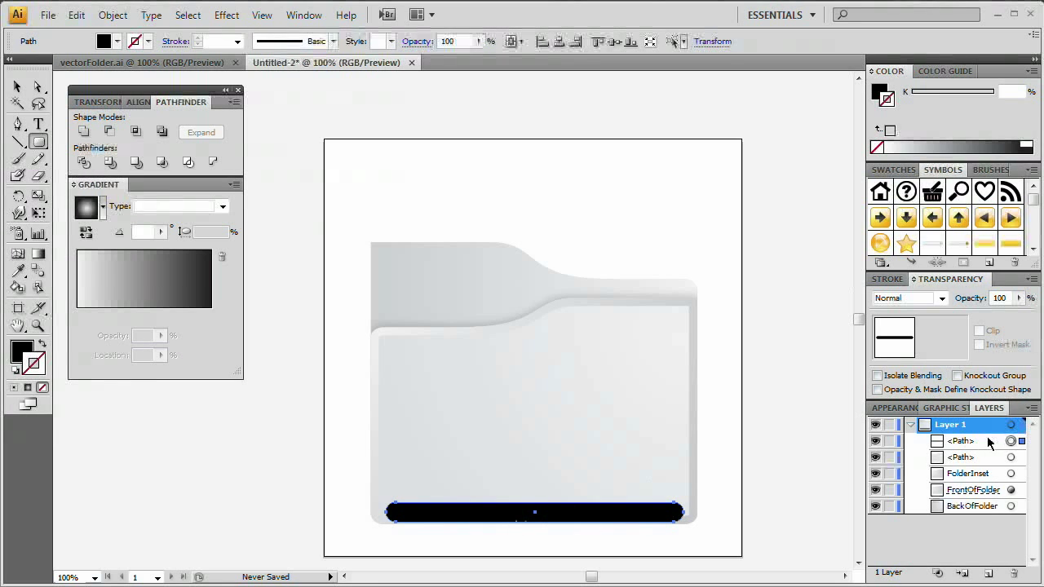
key(v)
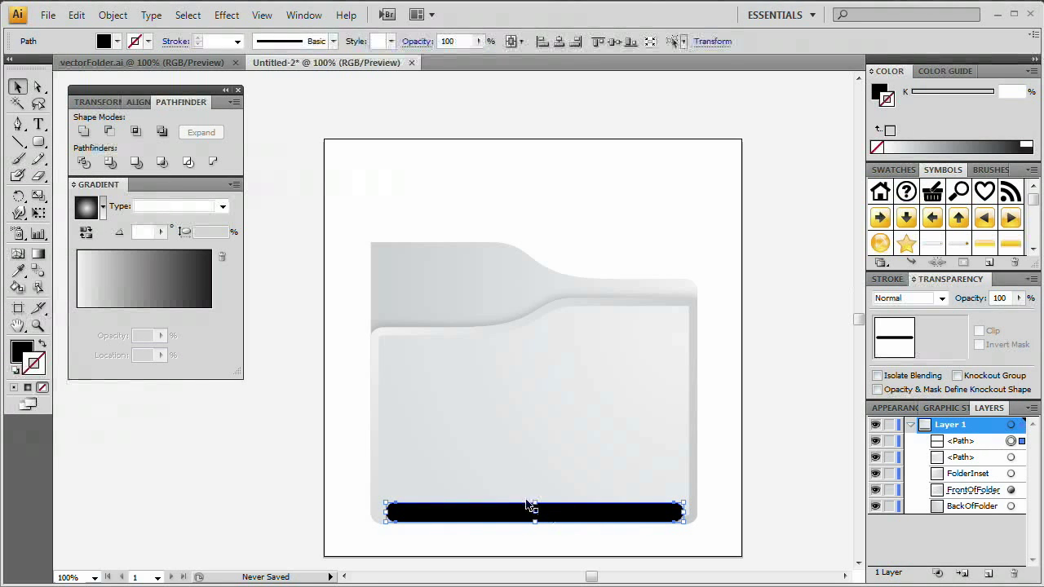
- Apply a Gaussian Blur with a 12-pixel radius to the black rounded bar and deselect it
click(230, 16)
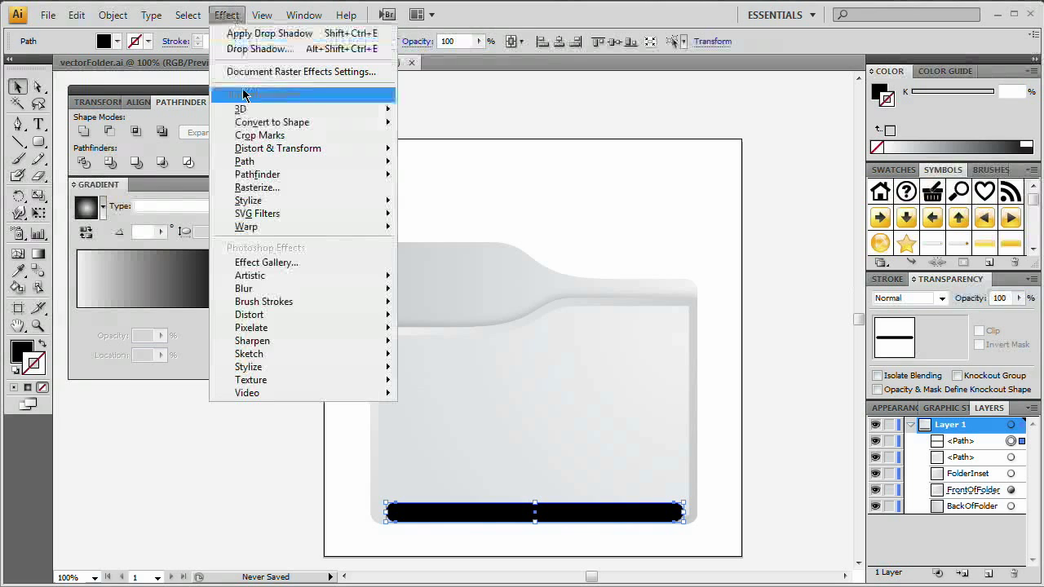
mouse_move(281, 289)
click(478, 291)
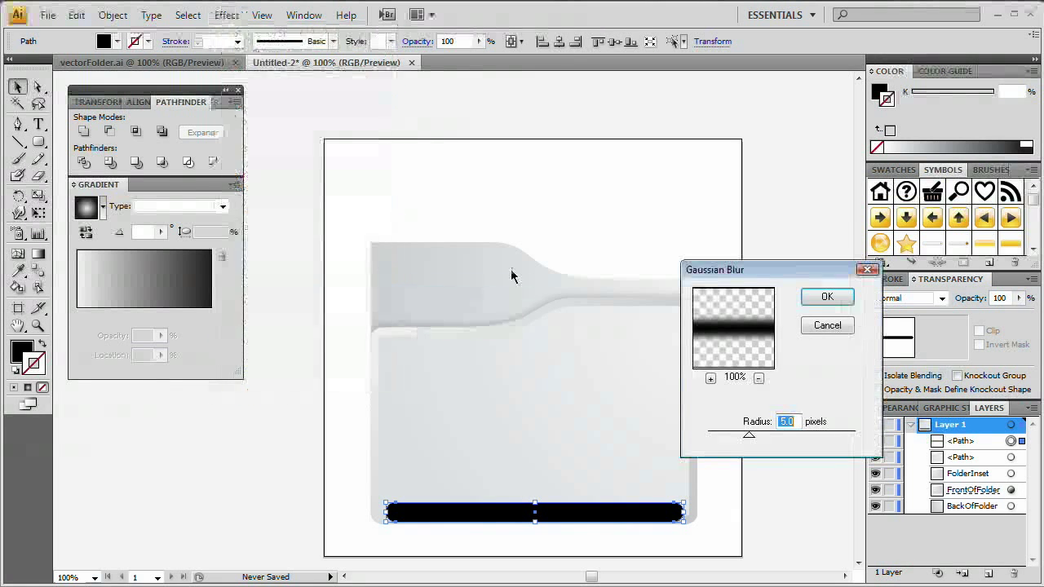
drag(823, 264, 663, 256)
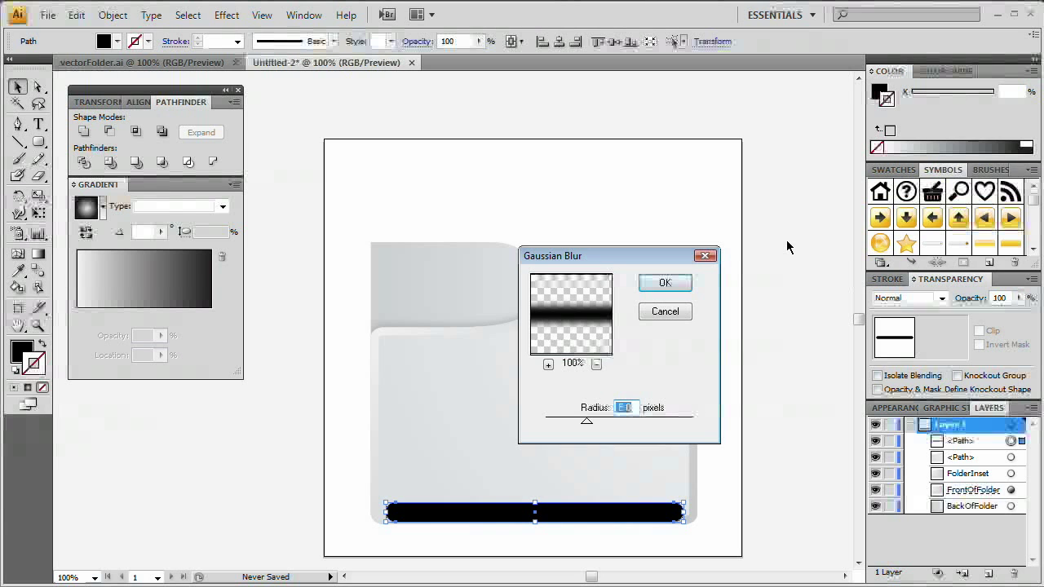
text(12)
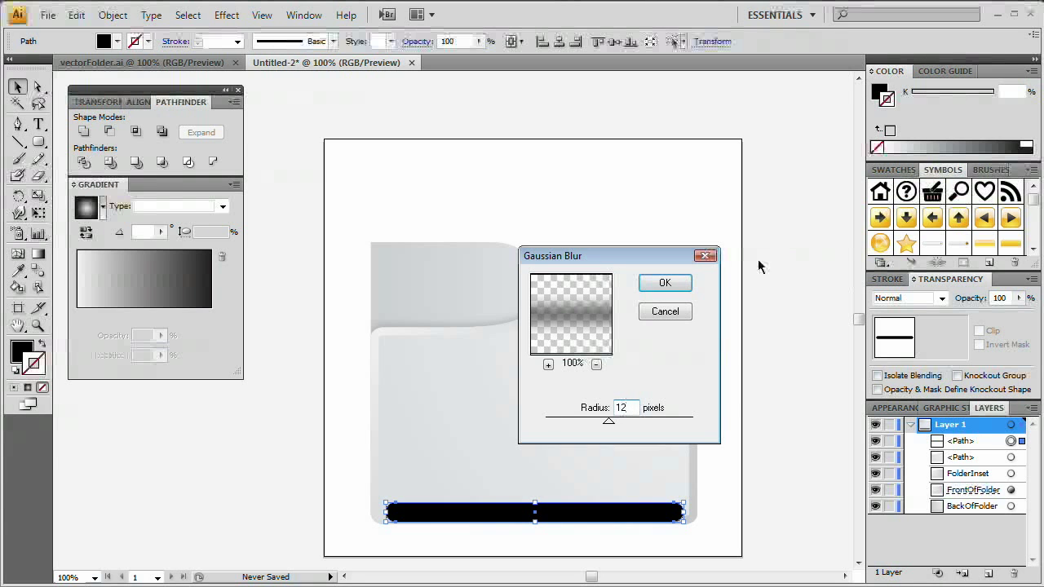
click(665, 283)
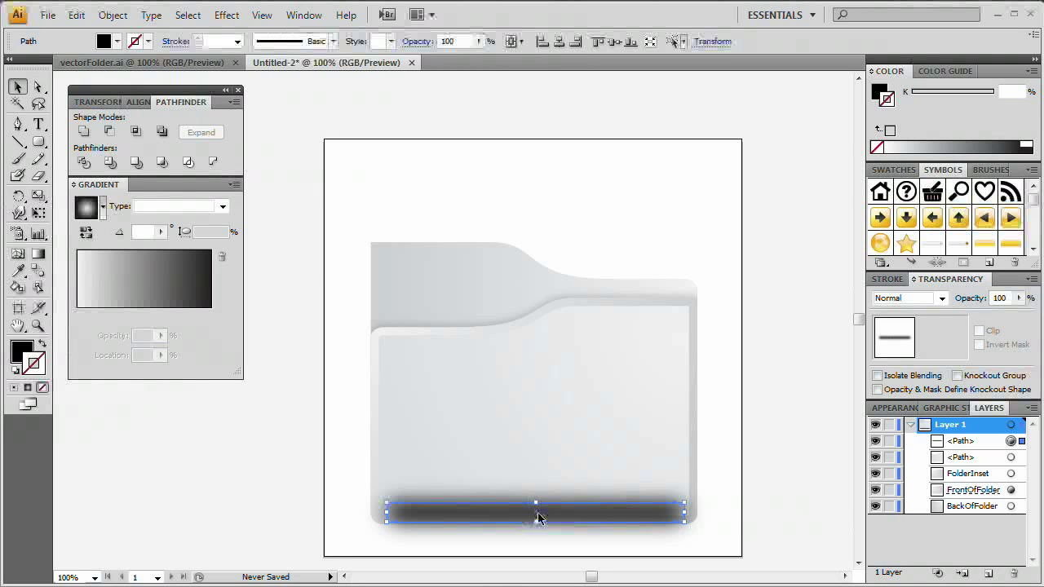
click(711, 516)
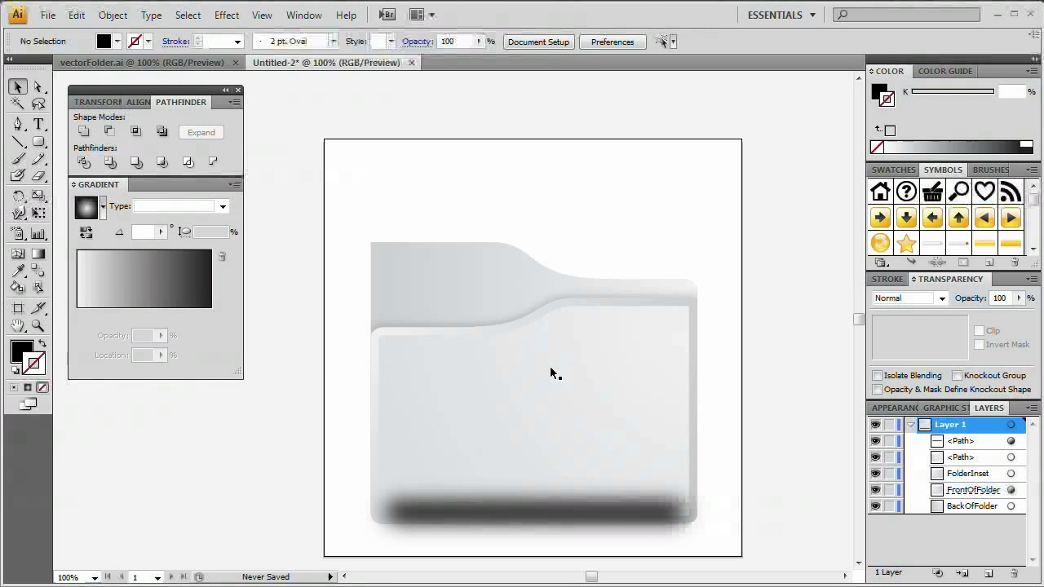
- Duplicate the light offset path in place and bring the copy to the front, above the blurred bar
click(530, 418)
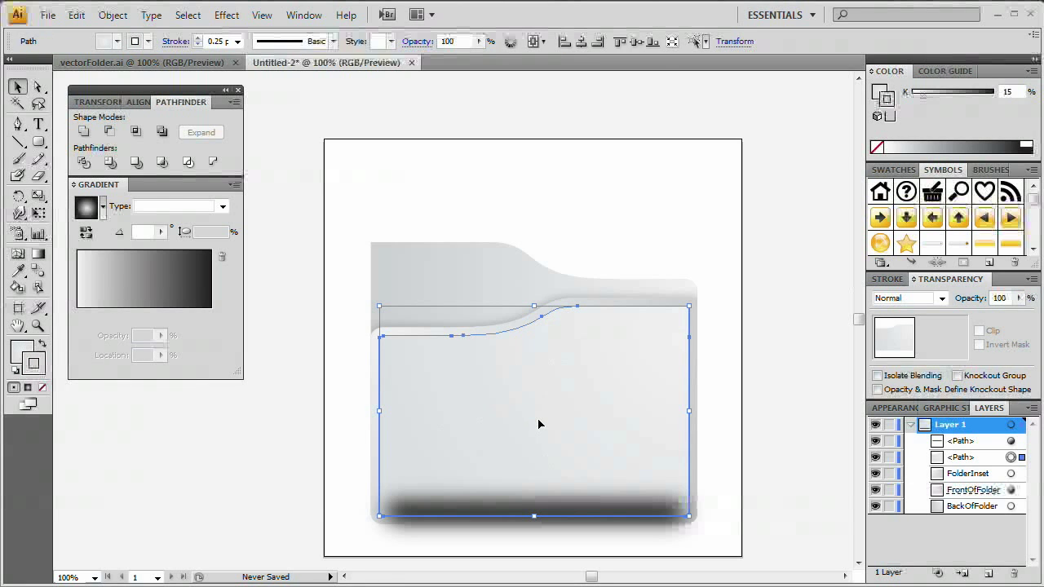
key(ctrl+shift+b)
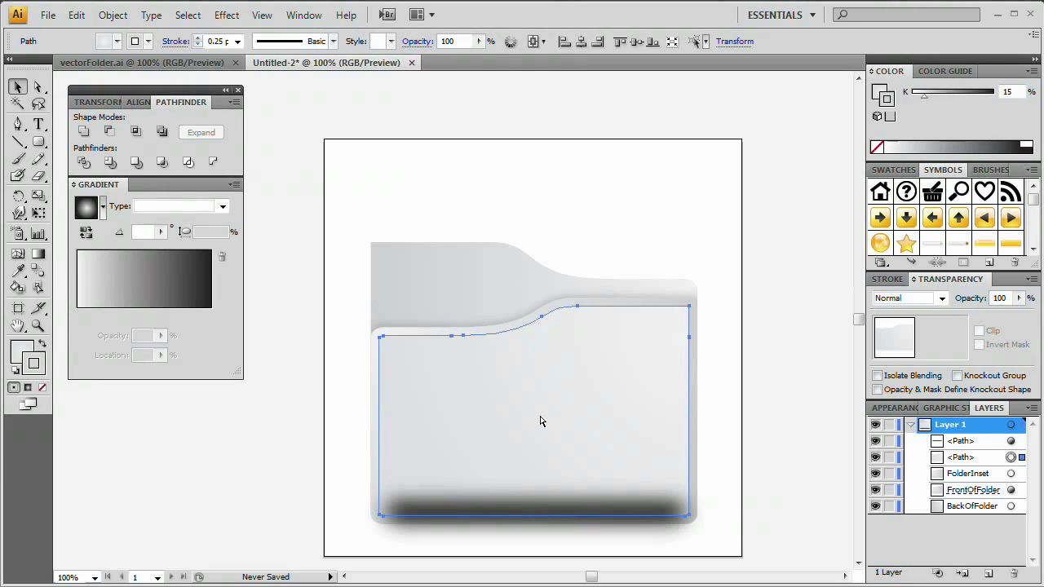
key(ctrl+c)
key(ctrl+f)
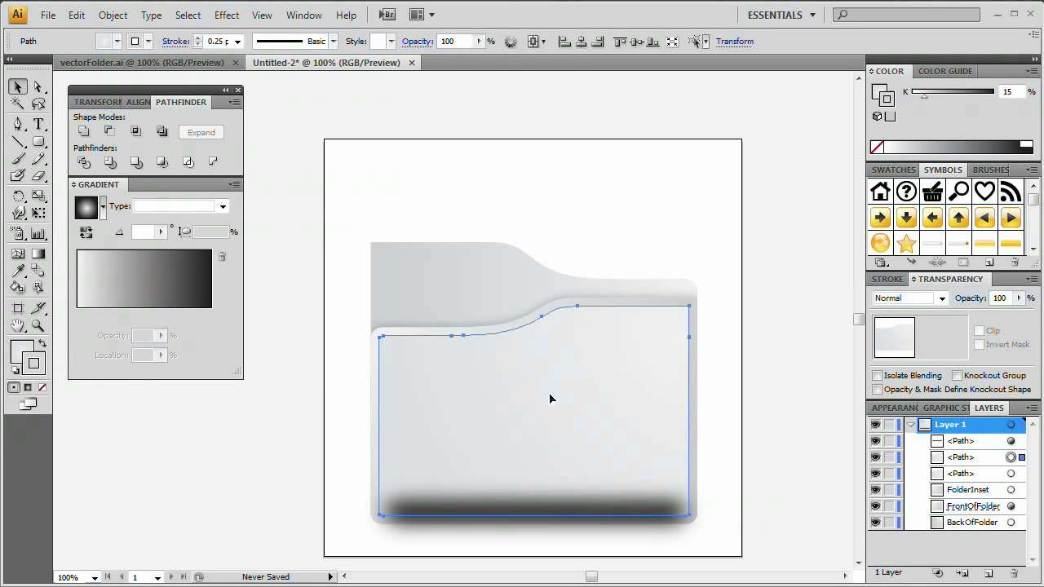
key(ctrl+shift+b)
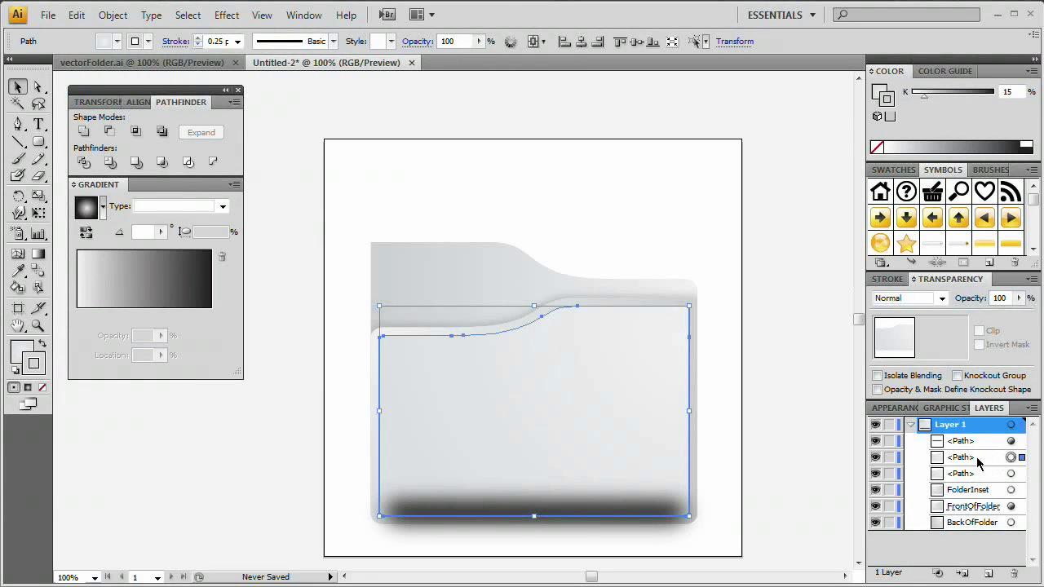
mouse_move(978, 459)
mouse_down()
mouse_move(970, 435)
mouse_move(977, 464)
mouse_up()
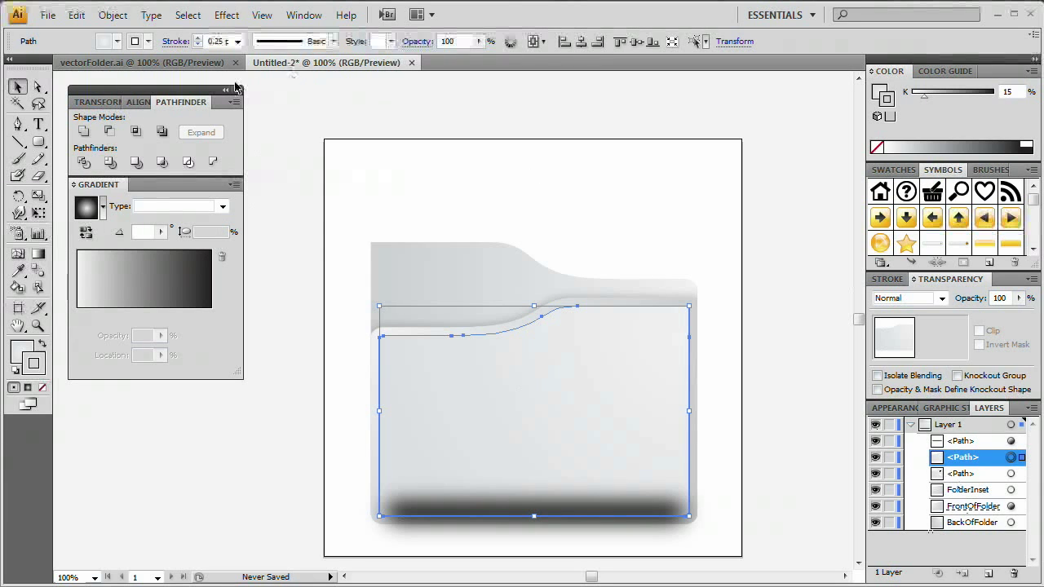
click(113, 14)
mouse_move(130, 61)
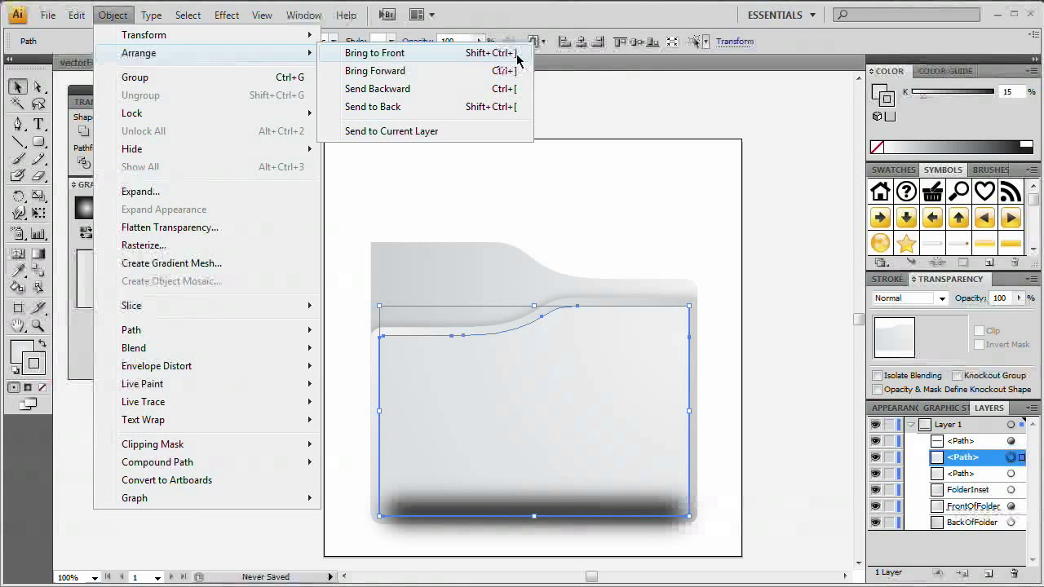
click(517, 54)
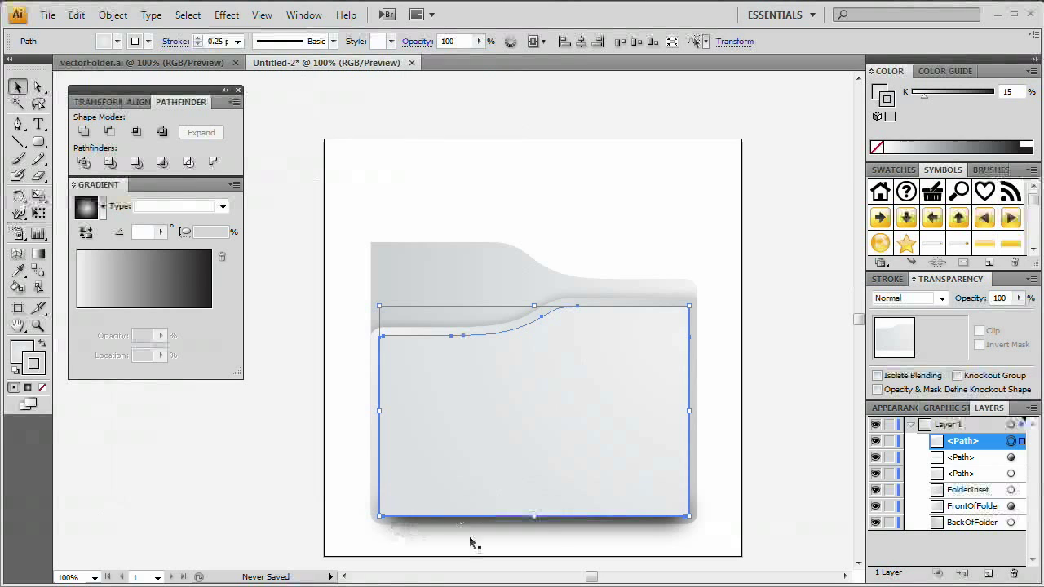
- Make a clipping mask from the front path copy and the blurred bar, and deselect the artwork
shift+click(554, 523)
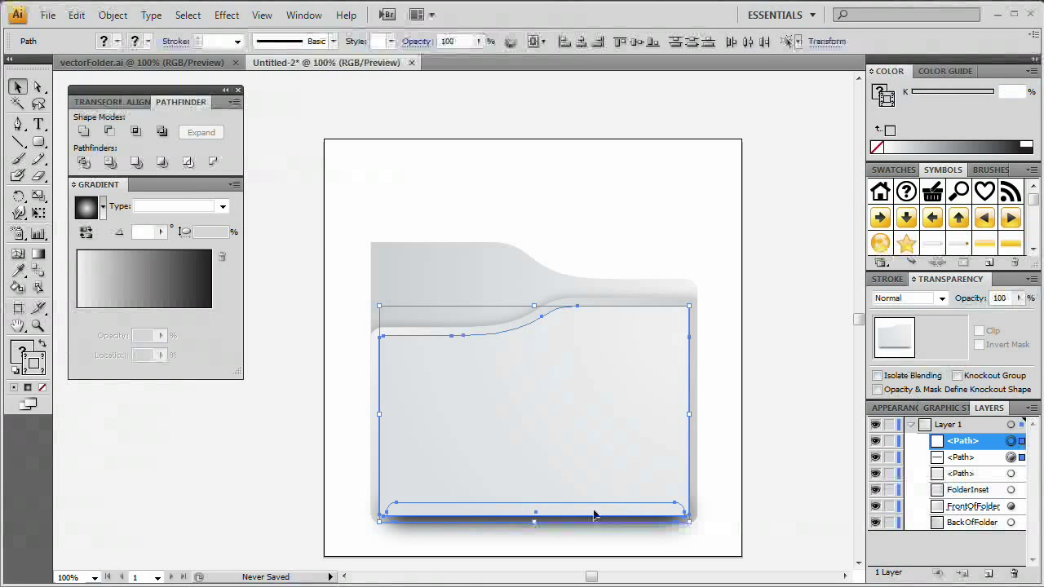
click(113, 14)
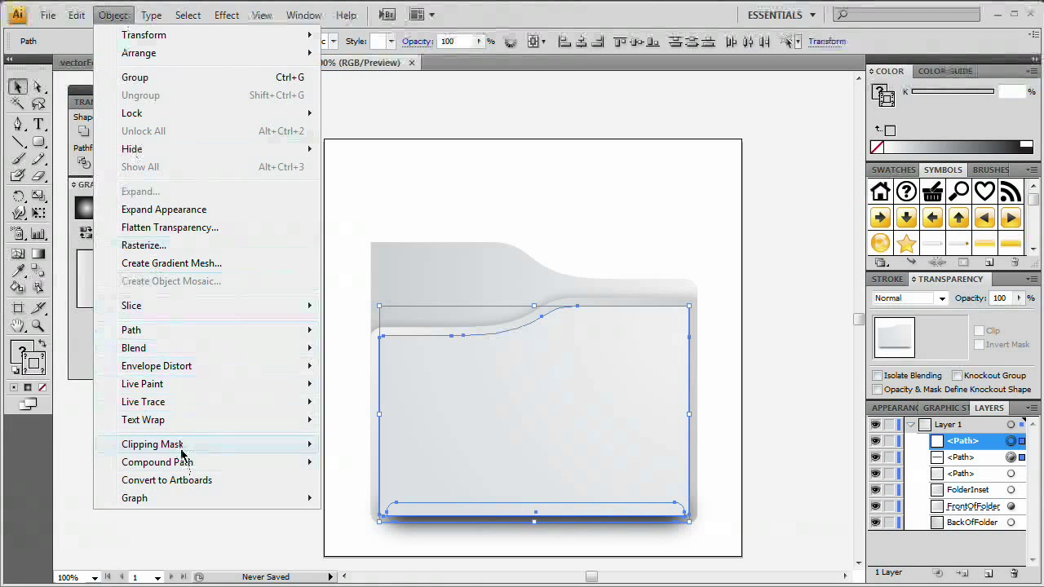
mouse_move(181, 449)
click(372, 451)
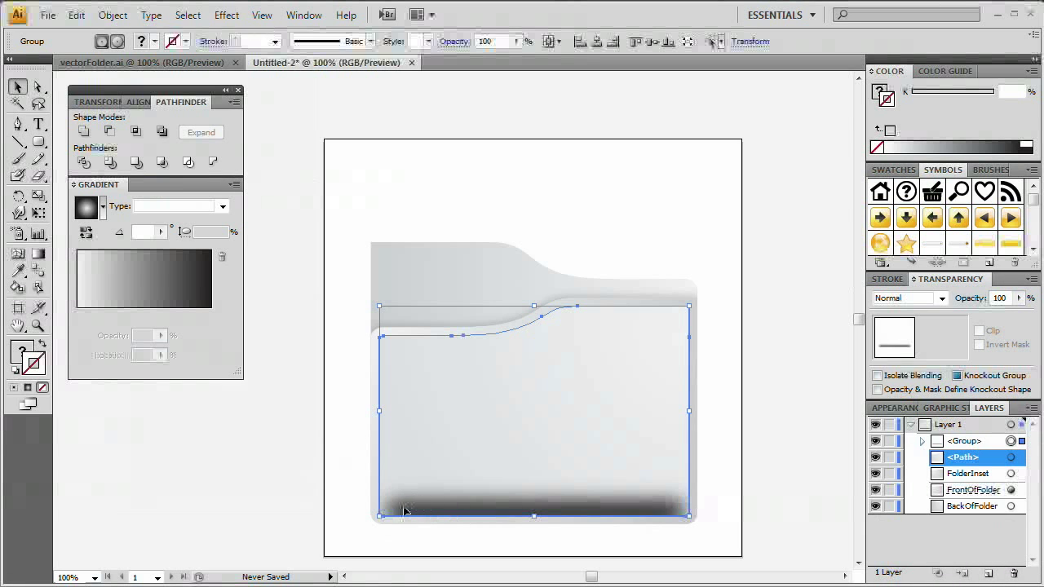
click(254, 491)
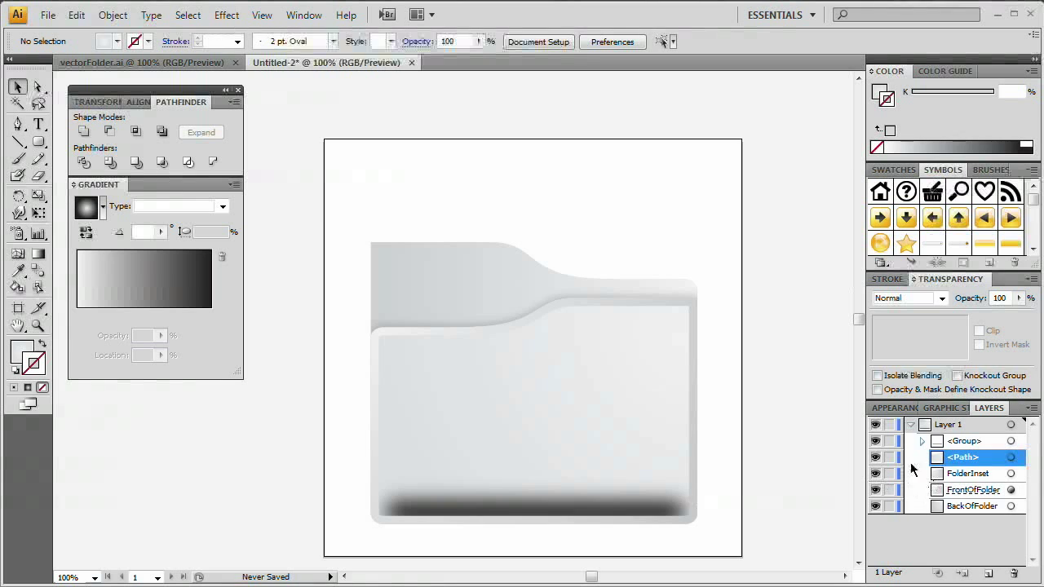
- Try 15% opacity on the blurred bar inside the clipping group, settle on 18%, and deselect it
click(924, 442)
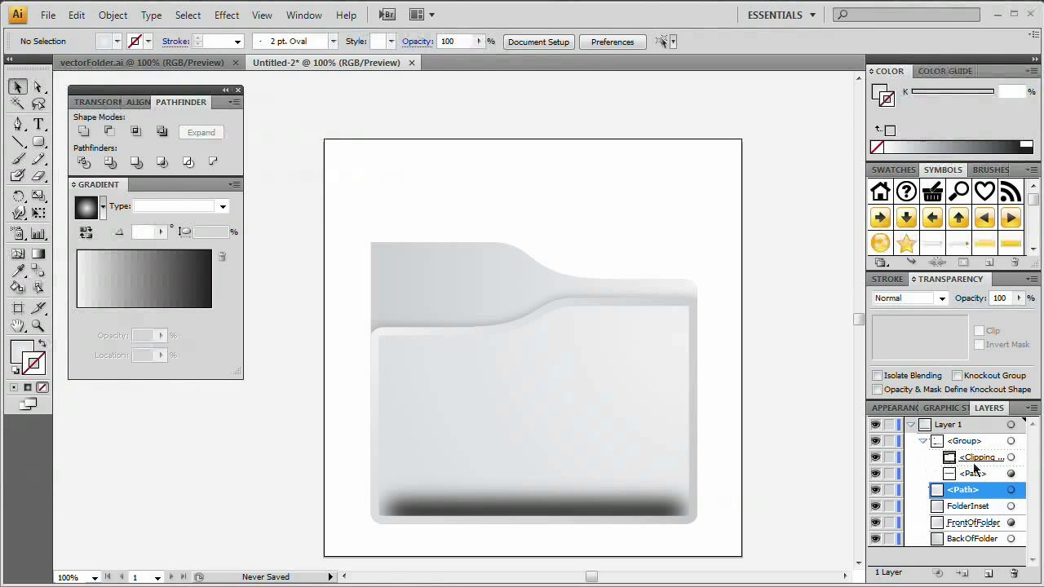
click(977, 476)
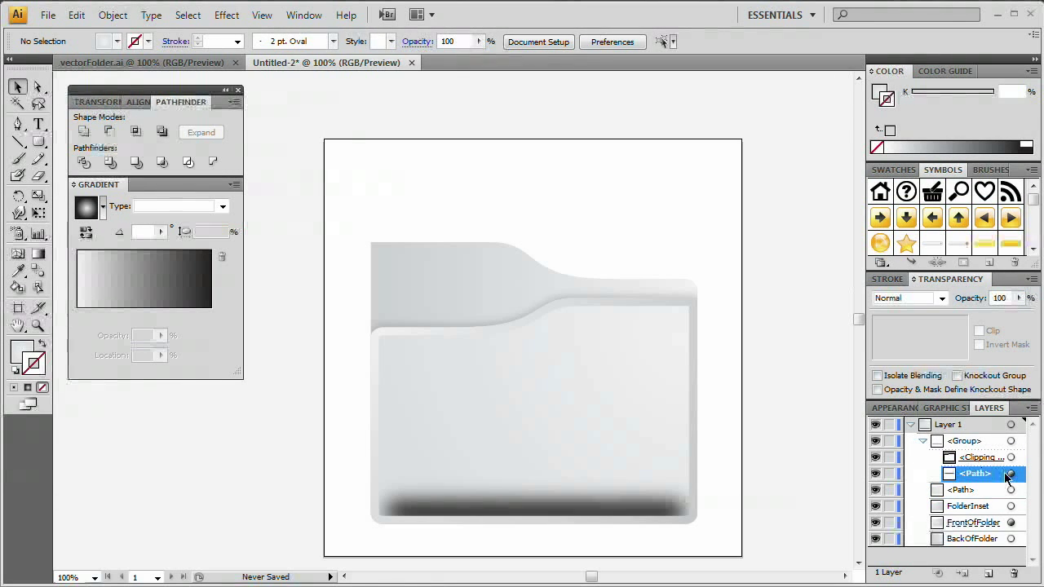
click(1010, 475)
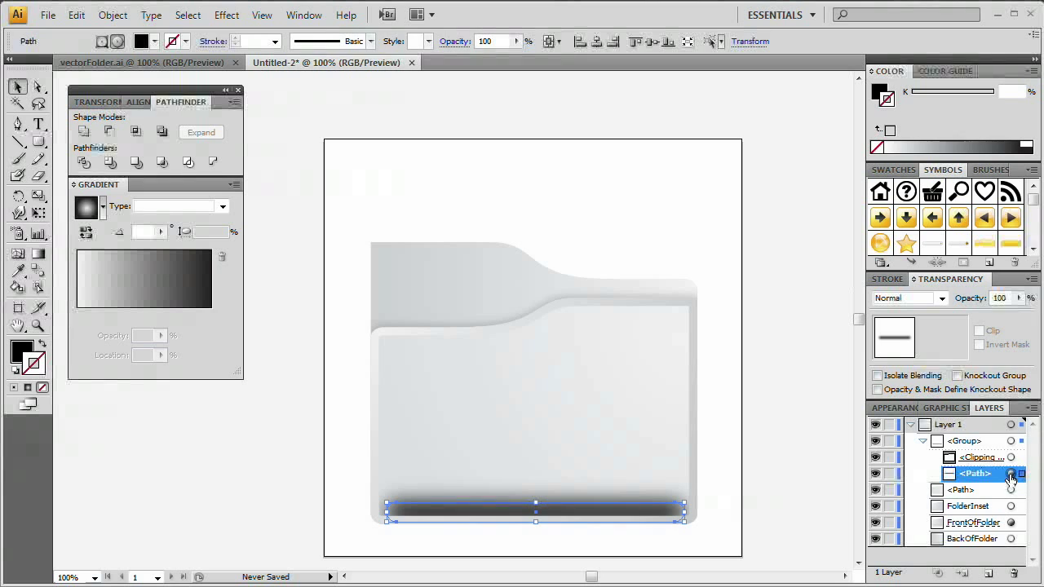
click(999, 298)
text(15)
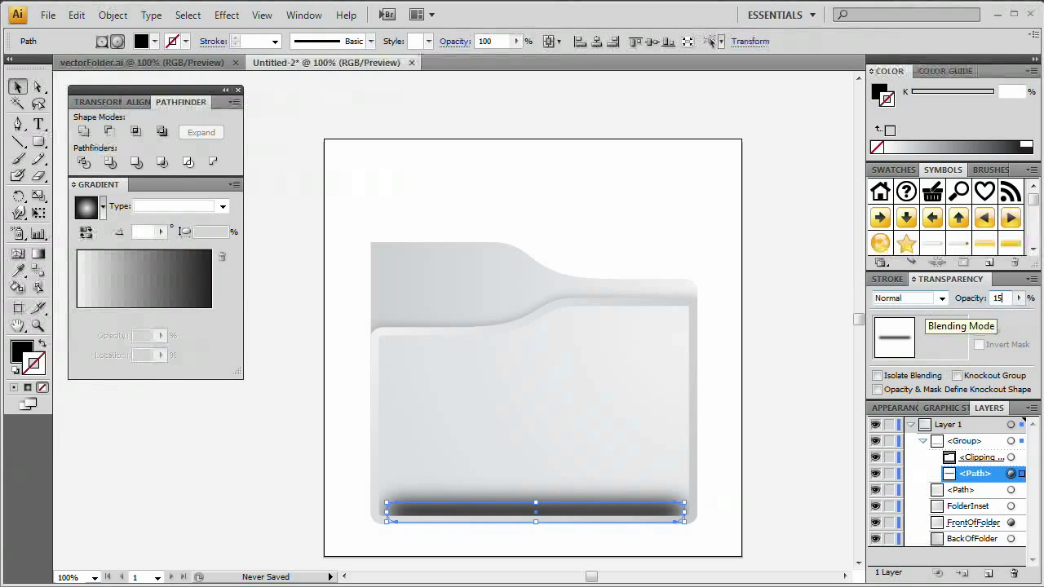
key(Return)
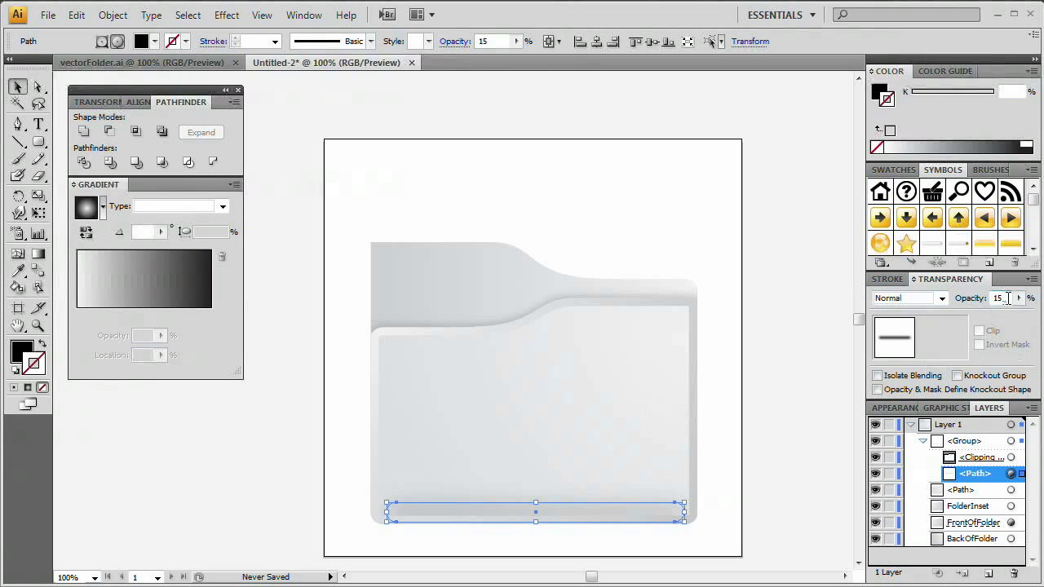
text(18)
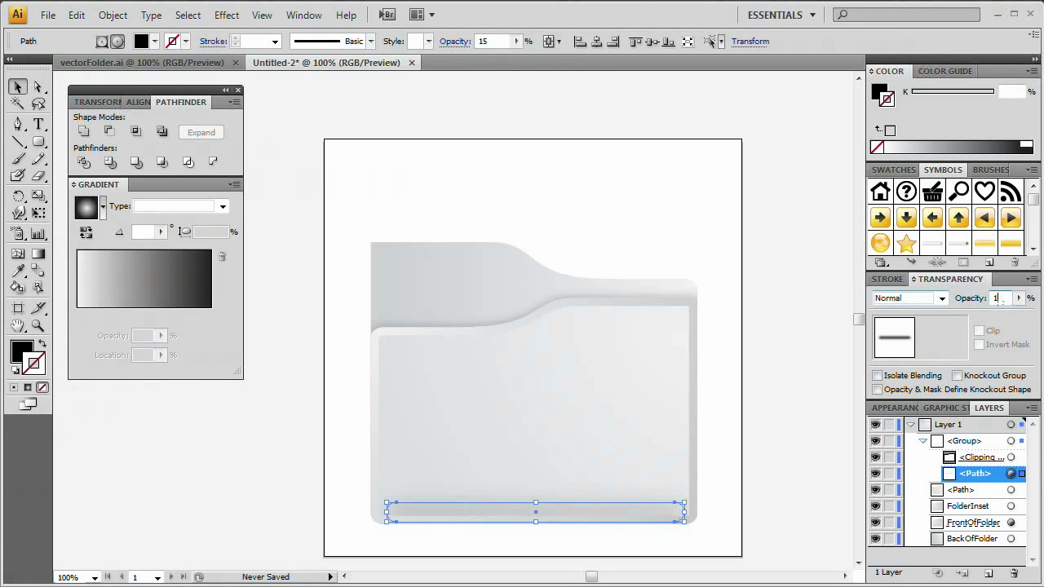
key(Return)
click(575, 539)
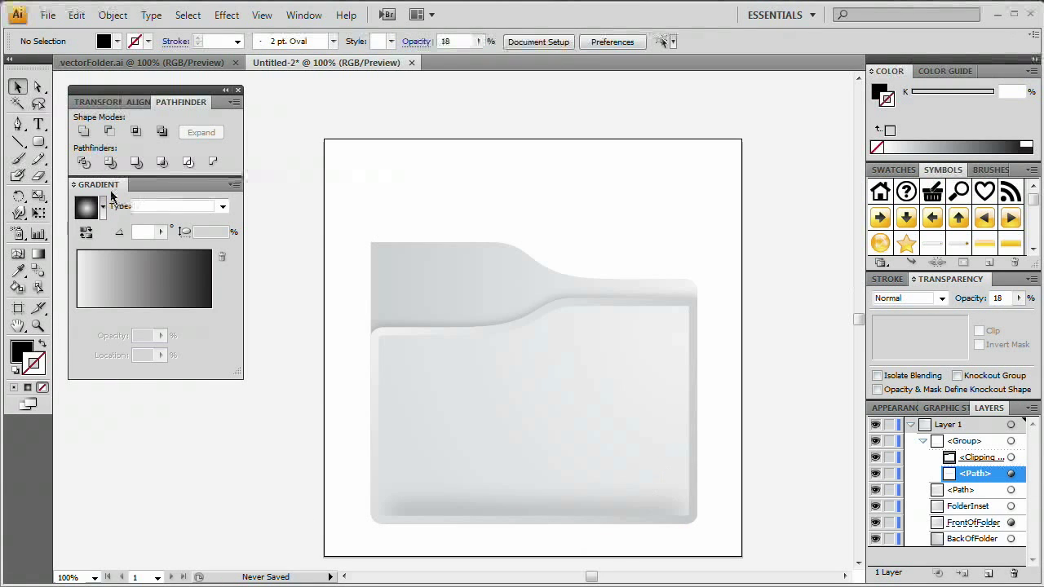
- Draw a wide ellipse over the folder's upper part, extending past both sides, fill it white with K at 0%, and deselect it
drag(38, 142, 98, 178)
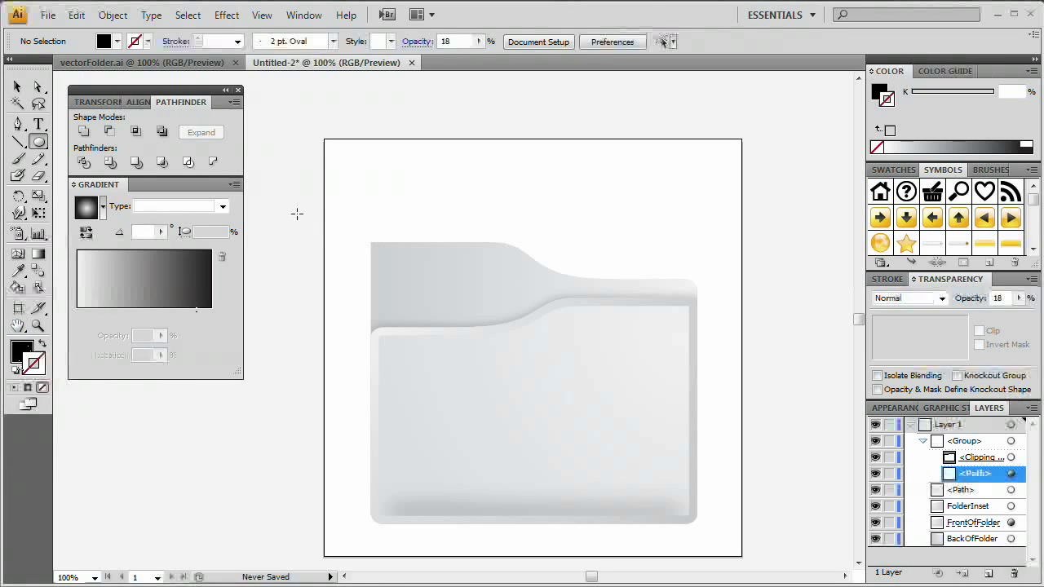
drag(283, 206, 731, 421)
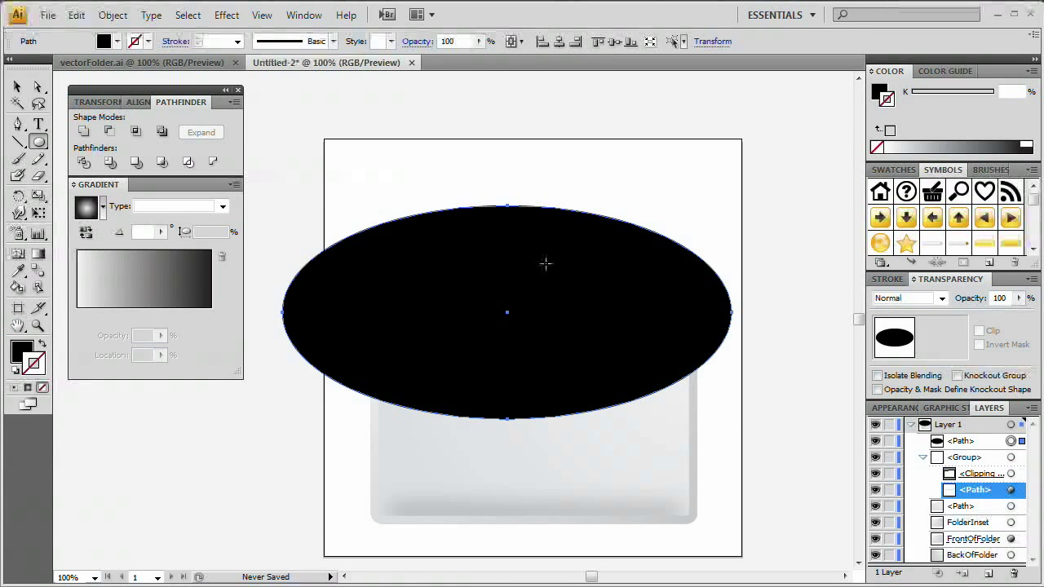
key(v)
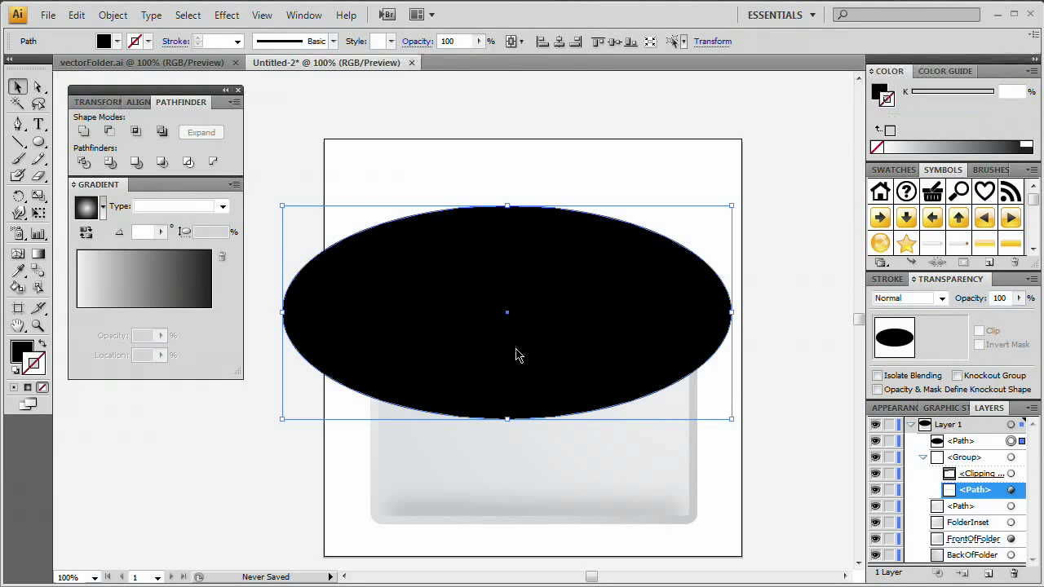
click(881, 90)
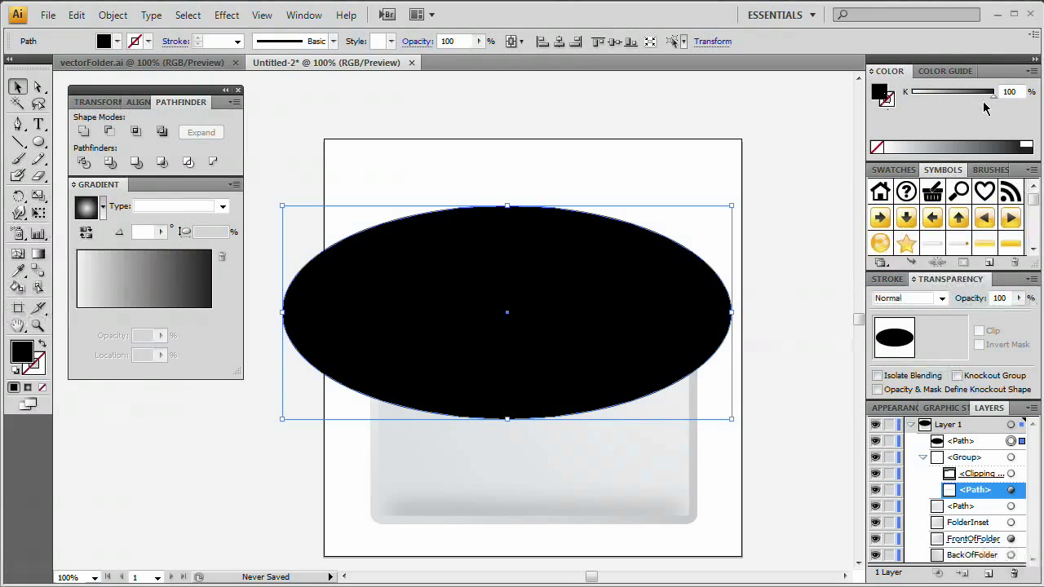
drag(992, 95, 912, 98)
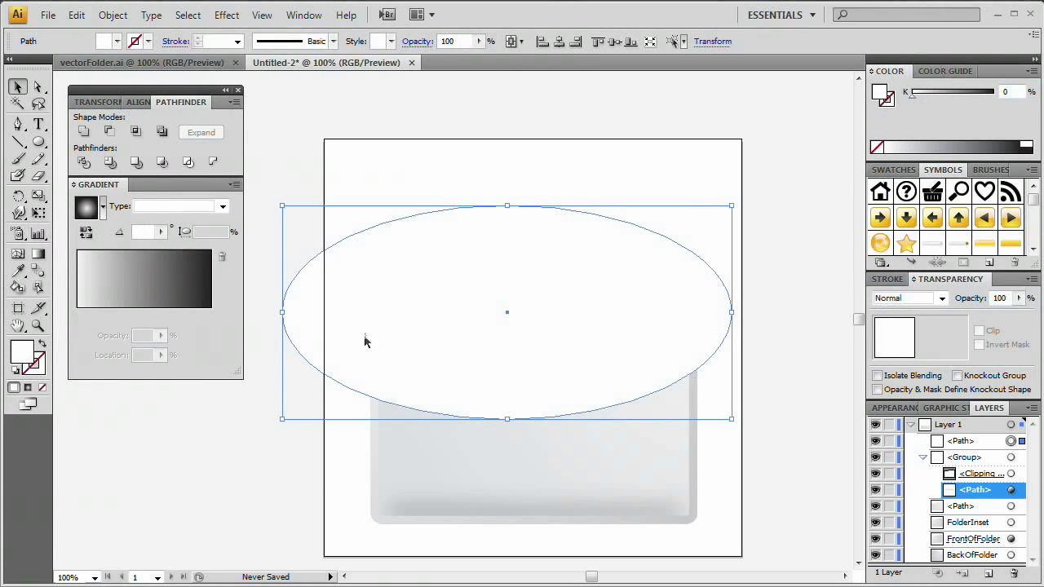
click(308, 489)
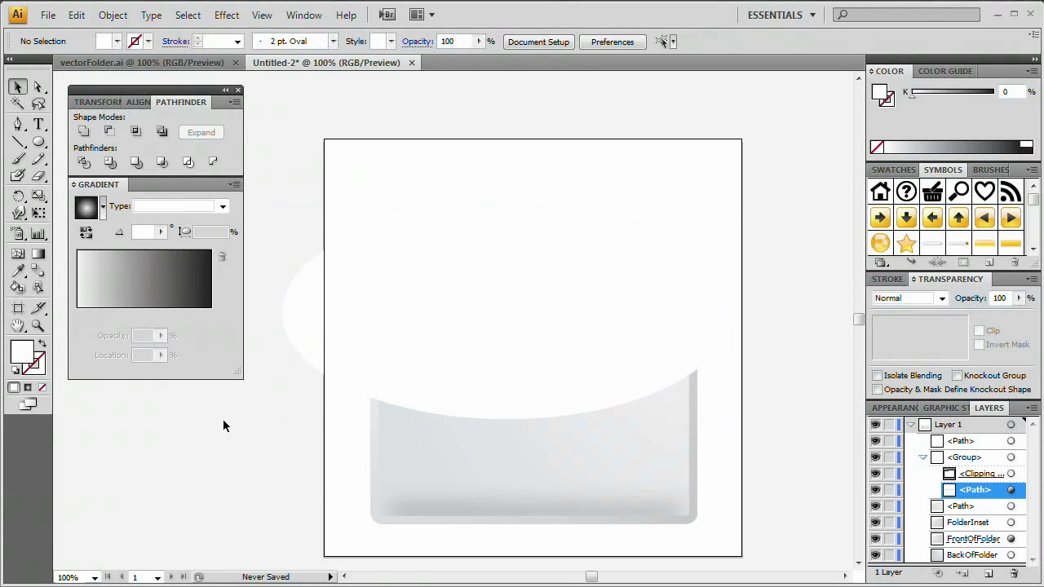
- Duplicate the folder's light inset path in place, bring the copy above the white ellipse, and collapse the earlier clipping group
key(ctrl+f)
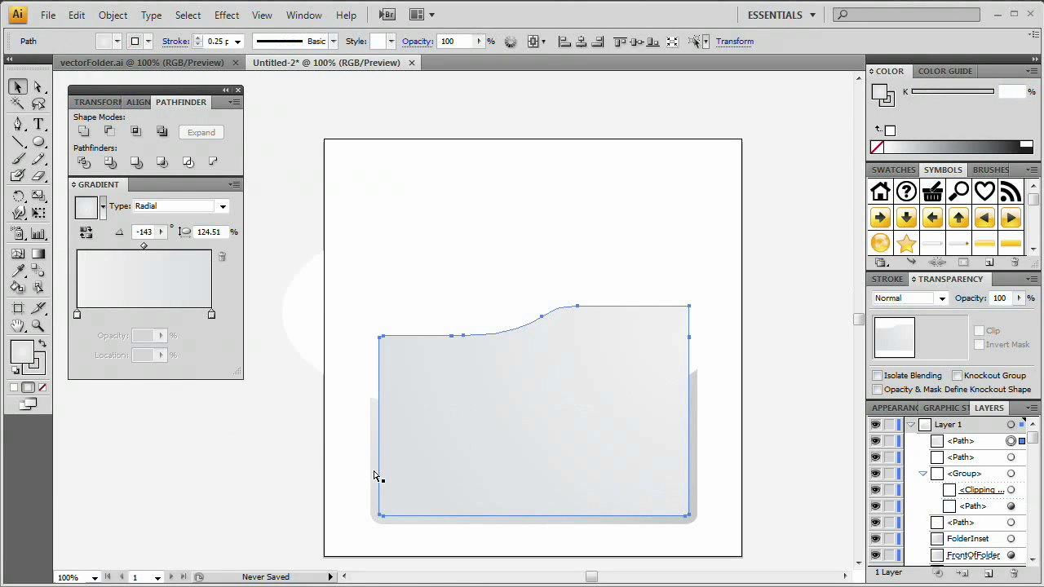
click(600, 340)
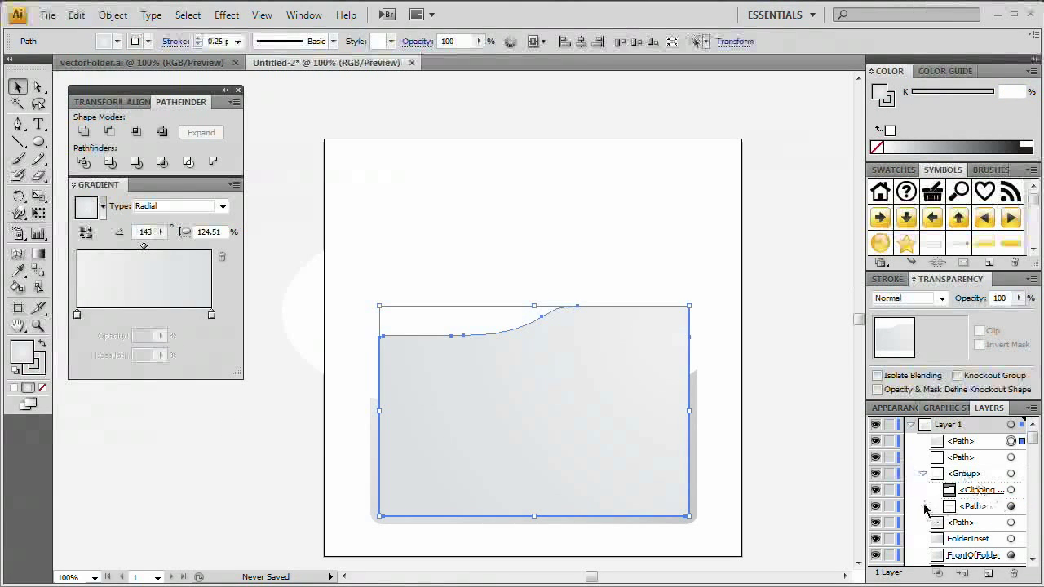
click(923, 474)
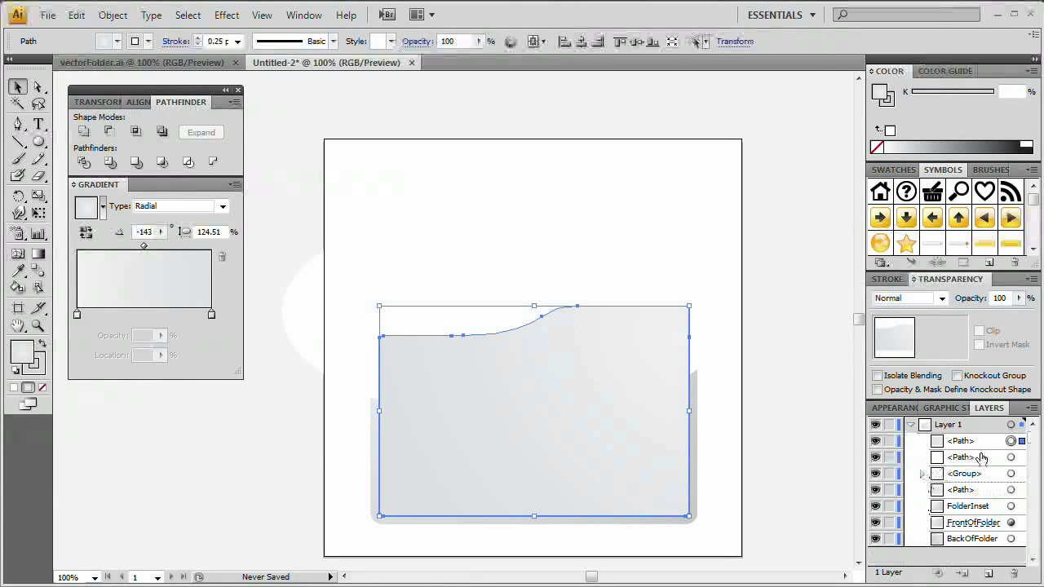
- Make a clipping mask from the front inset copy and the white ellipse
shift+click(478, 275)
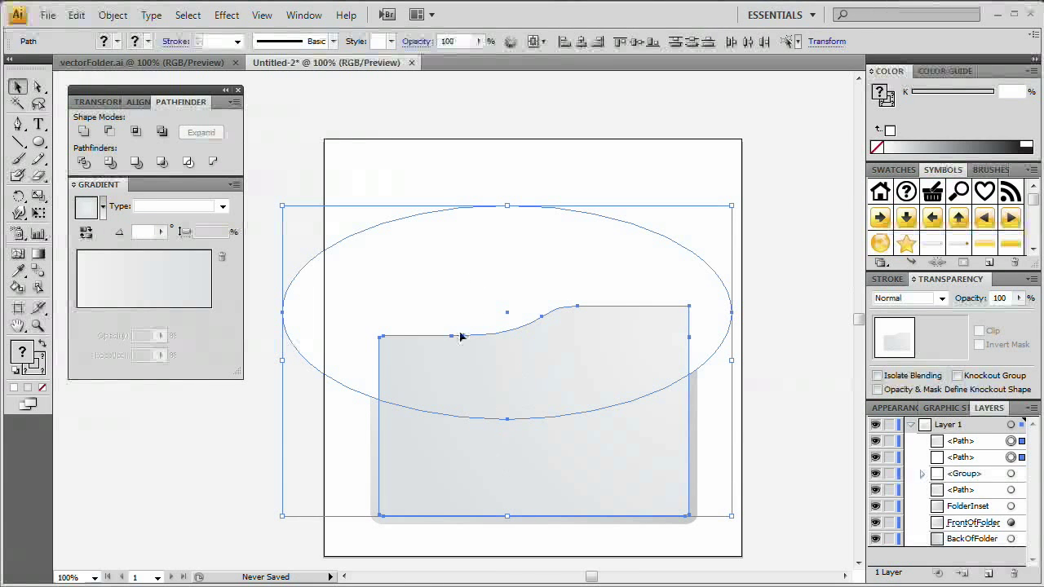
click(112, 15)
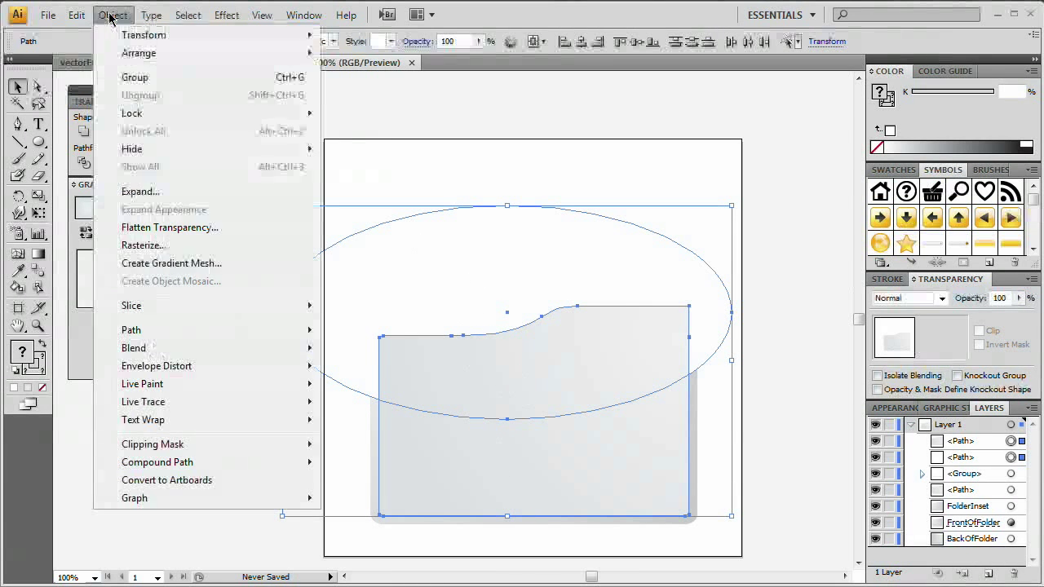
mouse_move(323, 448)
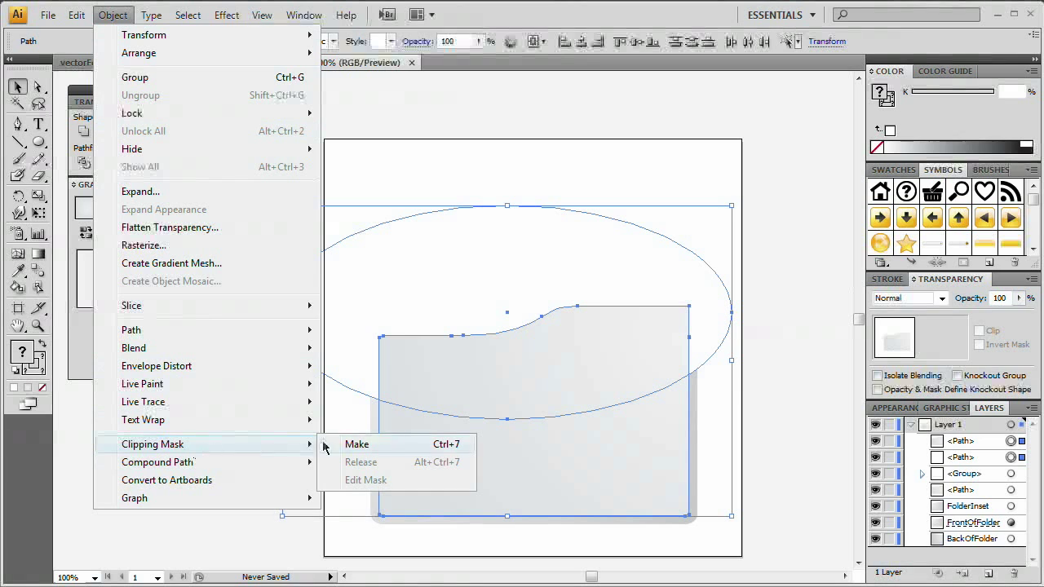
click(404, 451)
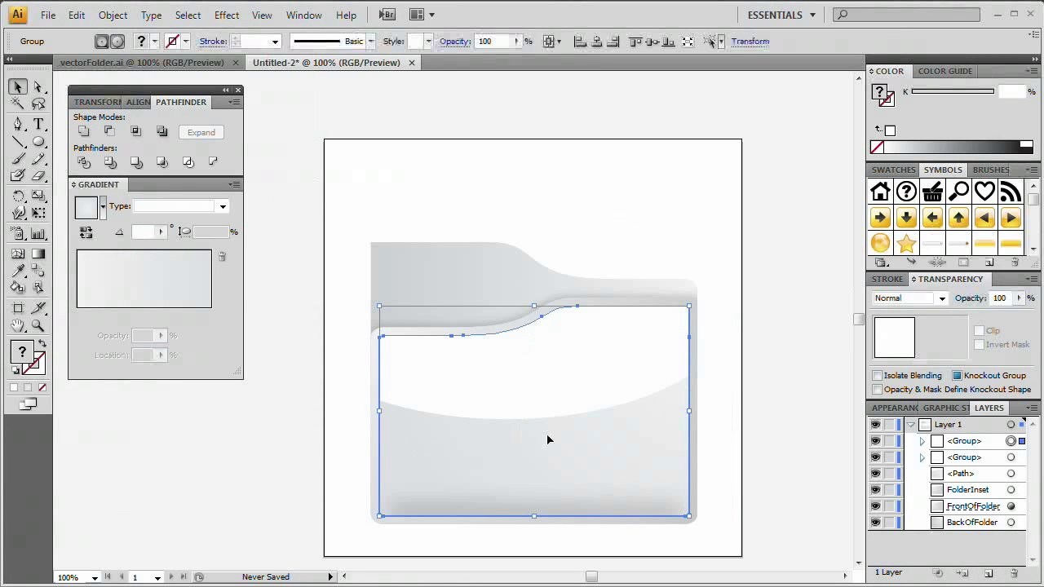
- Try 60% opacity on the clipped ellipse group, settle on 40%, and deselect it
click(999, 297)
text(60)
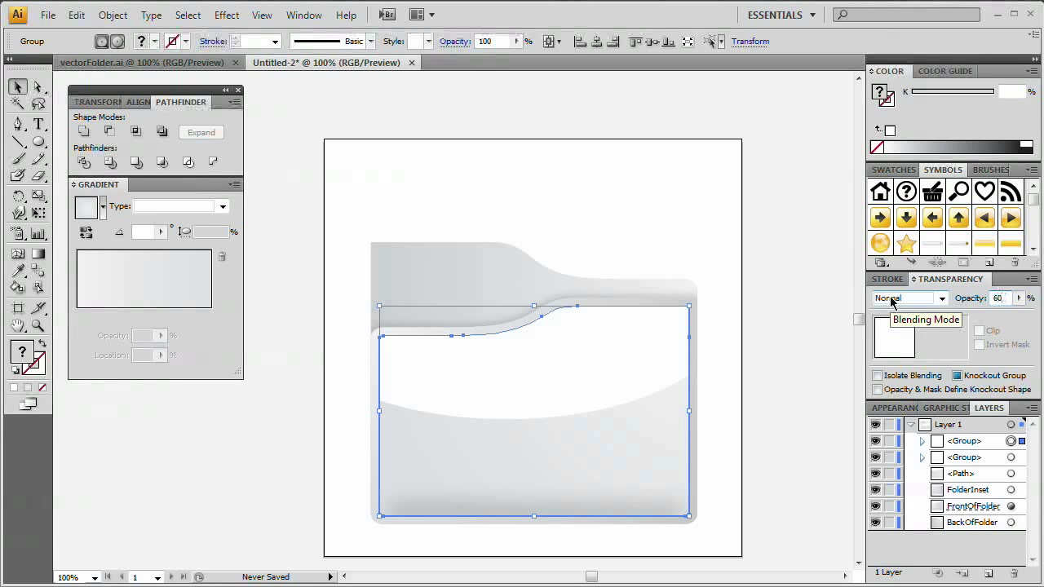
key(Return)
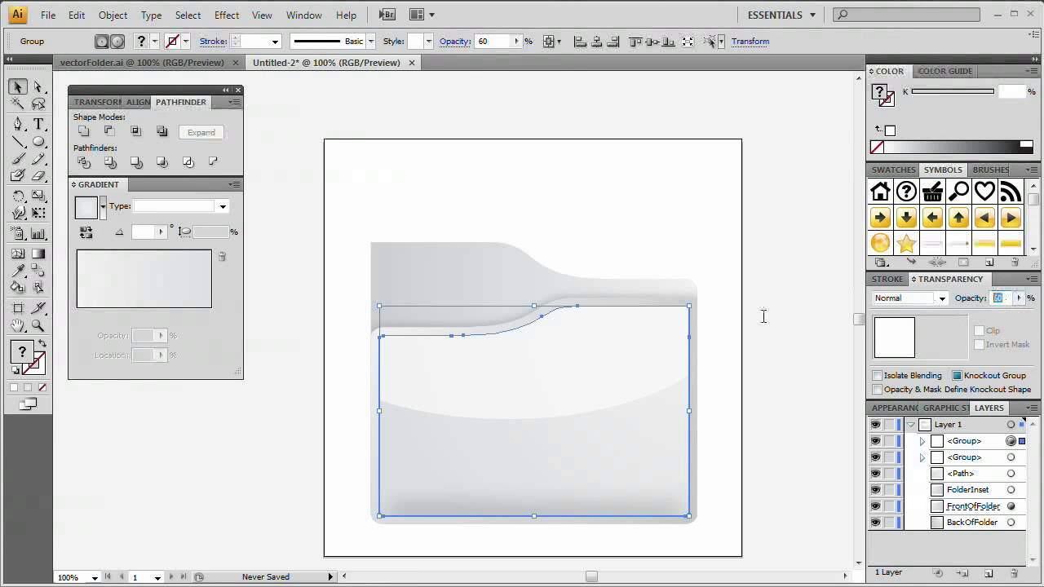
text(40)
key(Return)
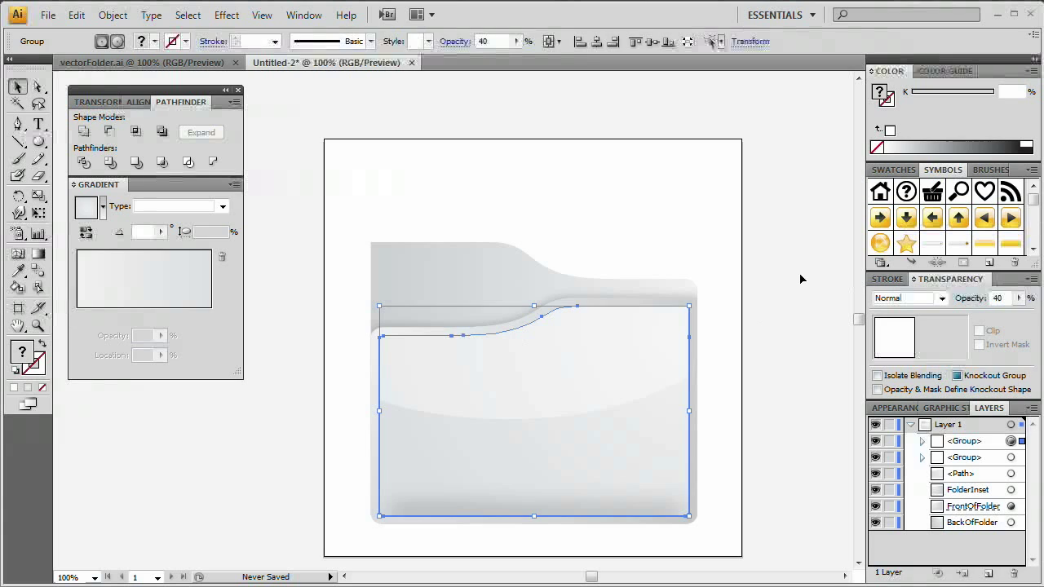
click(799, 279)
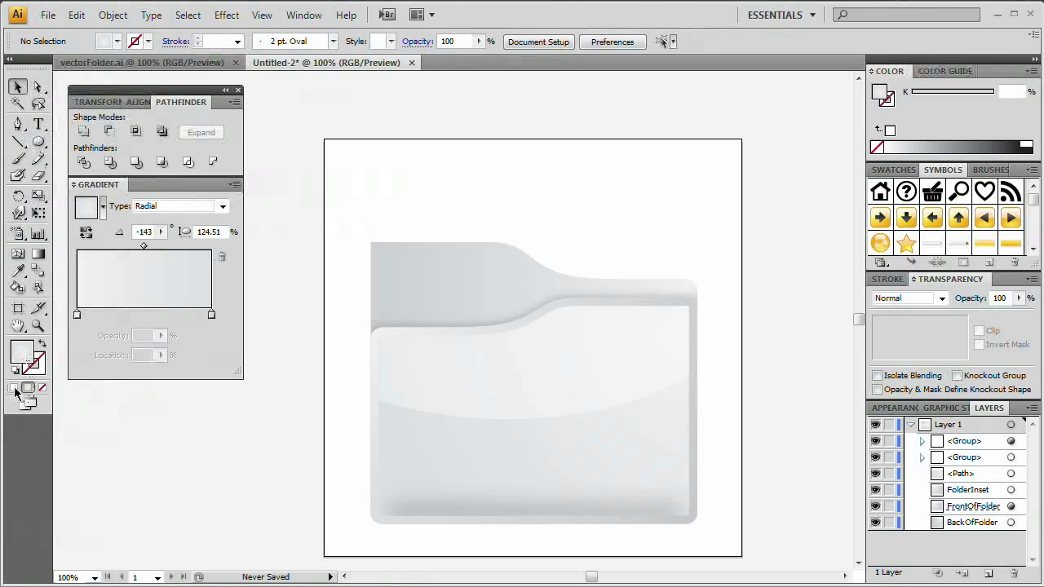
- Add a black letter "T" as text above the artboard and scale it up to about 274.5 pt
click(38, 124)
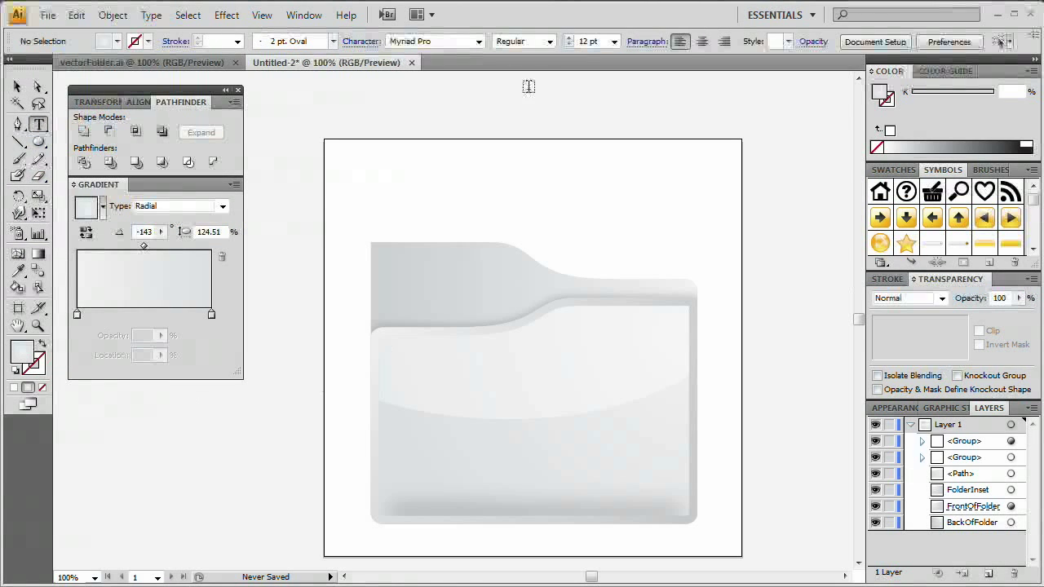
click(1035, 145)
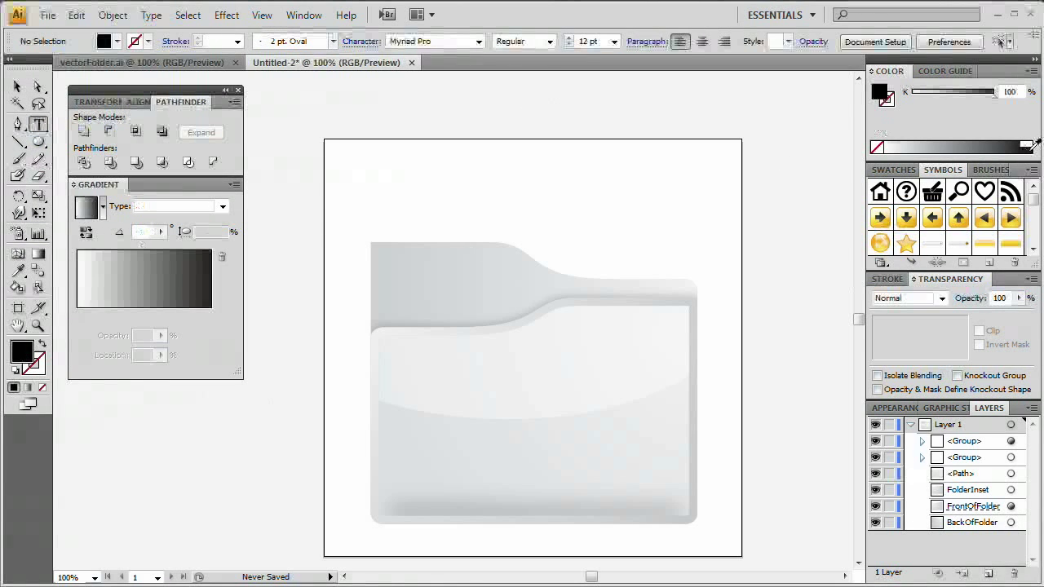
drag(505, 177, 497, 389)
click(493, 238)
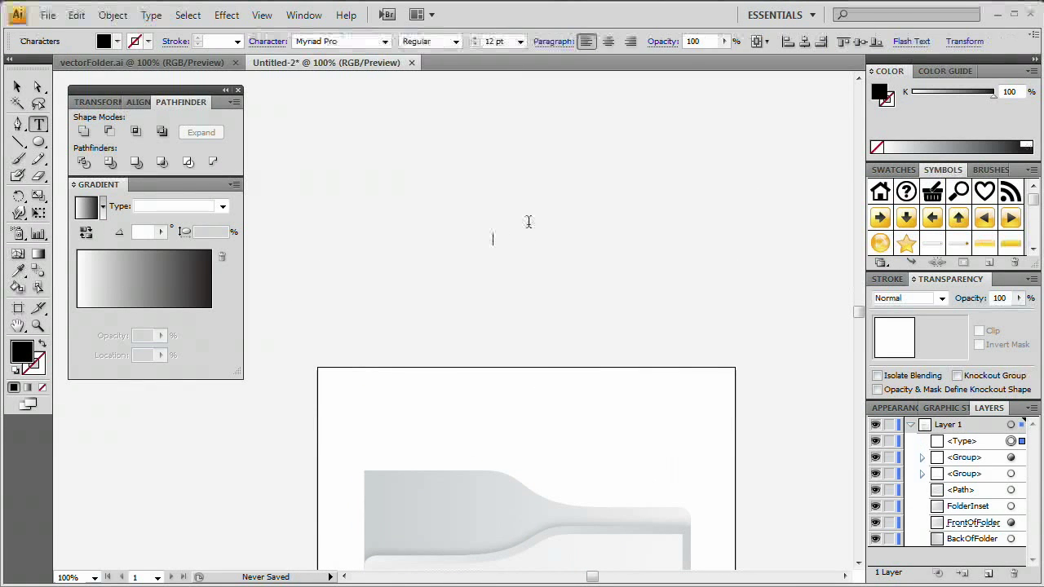
text(T)
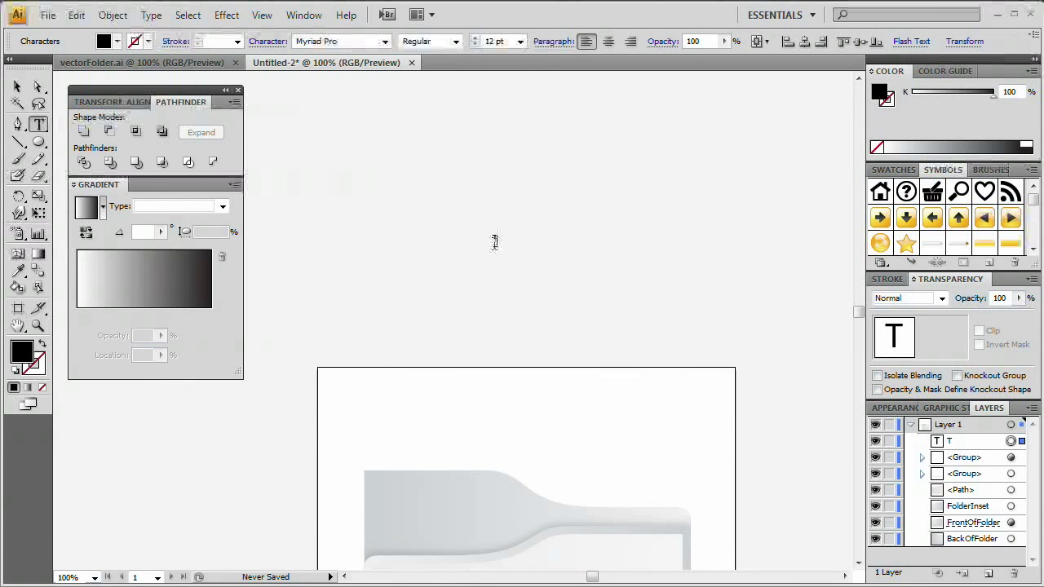
key(Escape)
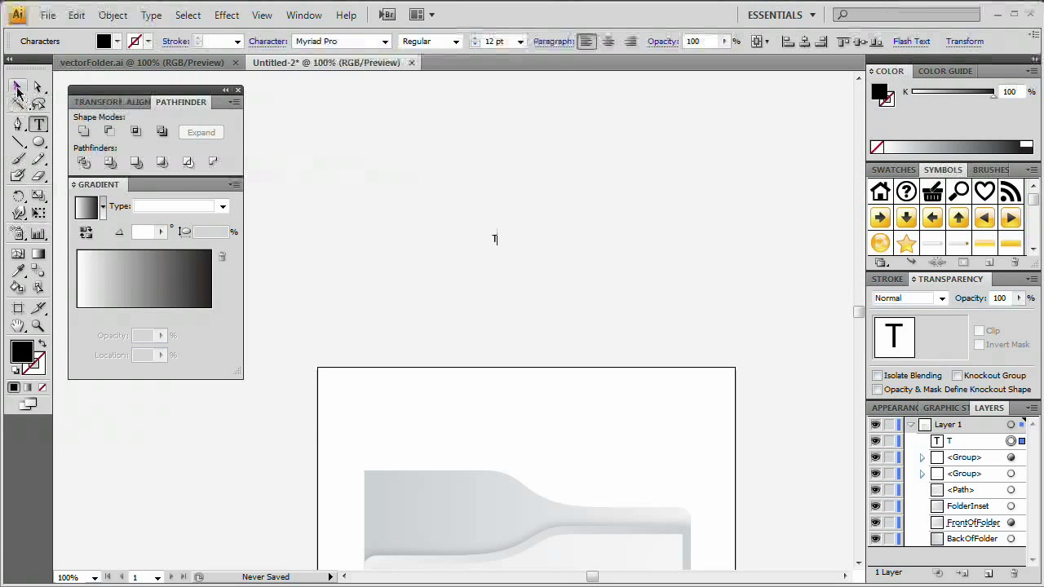
drag(503, 229, 633, 107)
drag(495, 171, 489, 245)
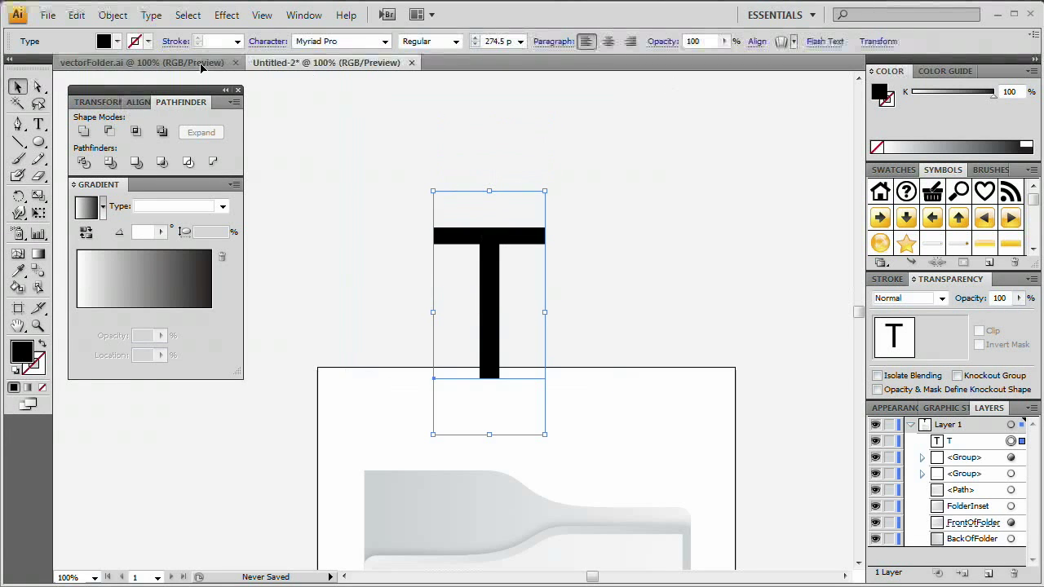
- Open the character settings and change the letter T's font to Times New Roman
click(310, 15)
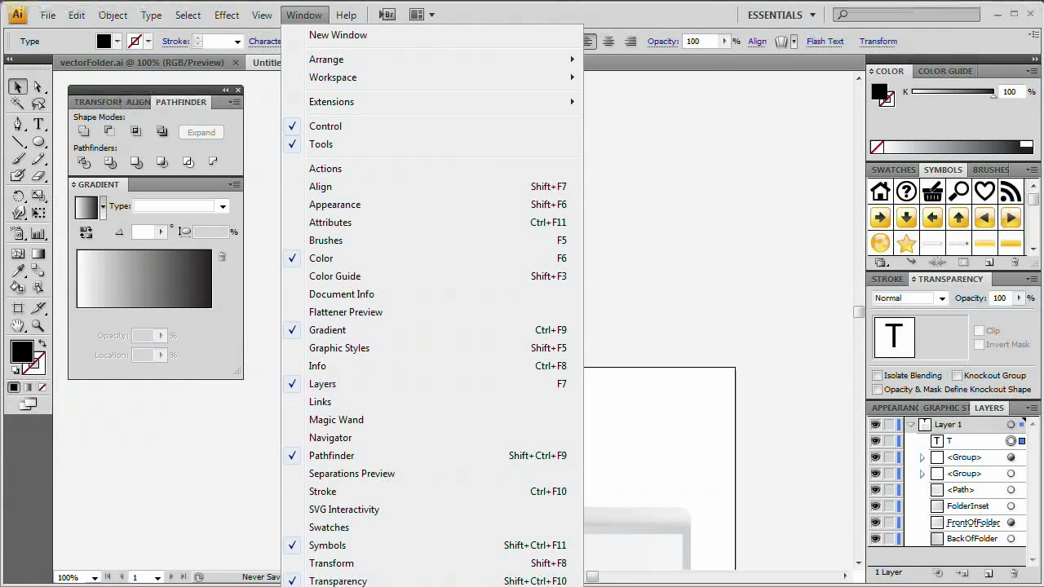
key(ctrl+t)
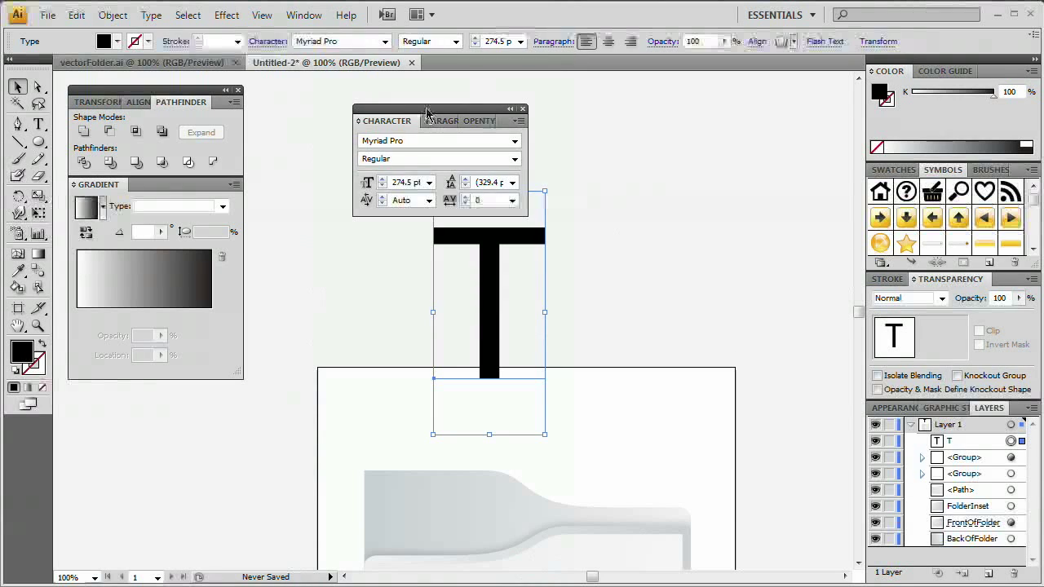
drag(440, 133, 694, 182)
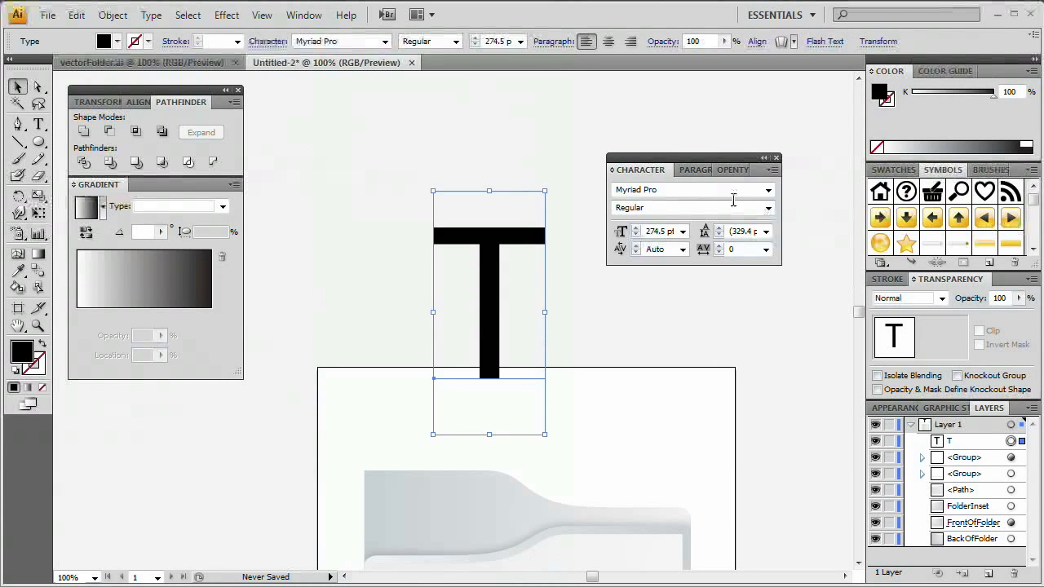
click(768, 190)
mouse_move(774, 249)
mouse_down()
mouse_move(767, 279)
mouse_move(766, 263)
mouse_up()
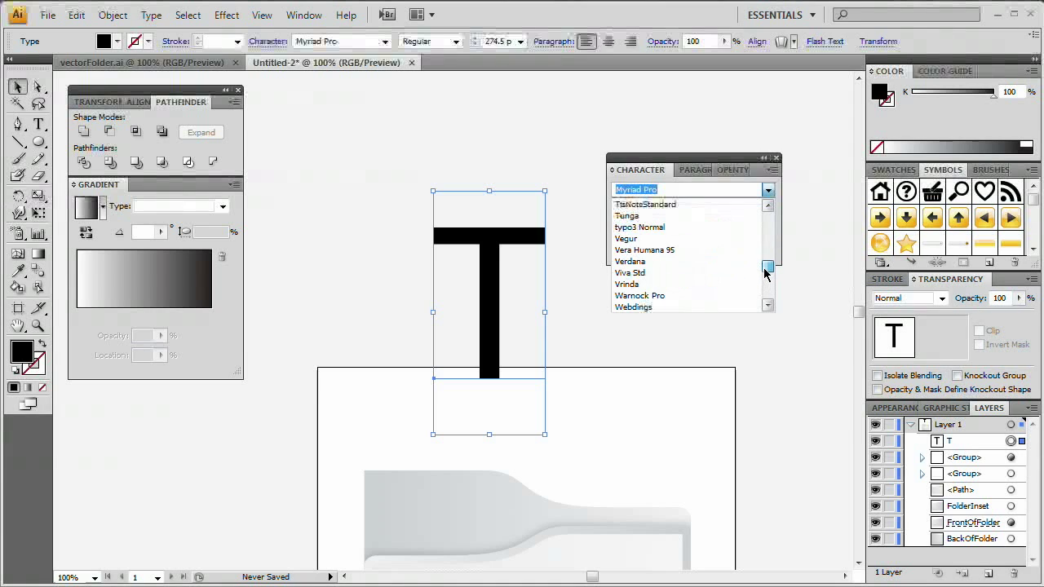
click(769, 194)
click(770, 195)
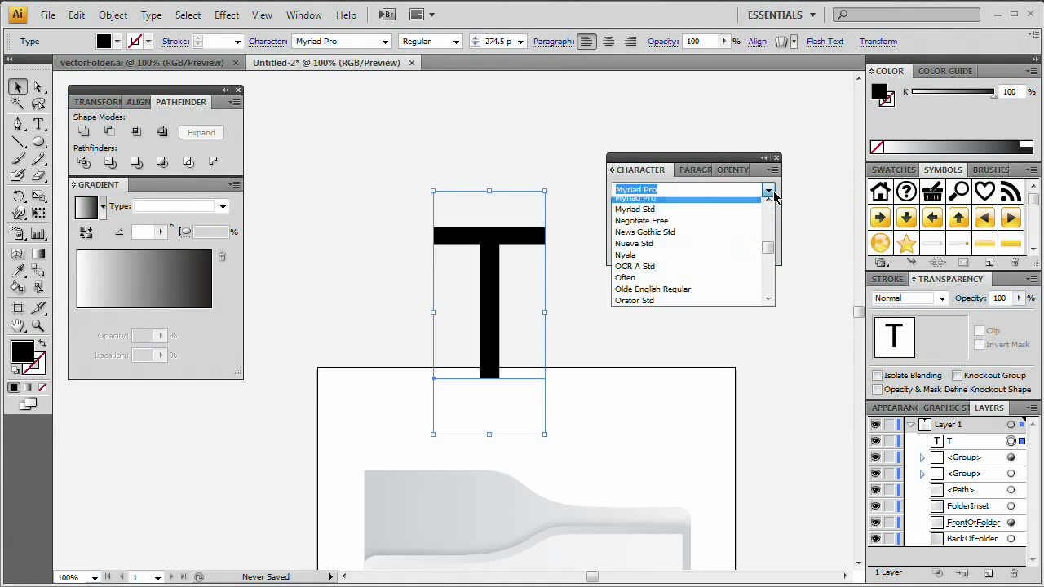
click(769, 194)
click(770, 194)
click(769, 194)
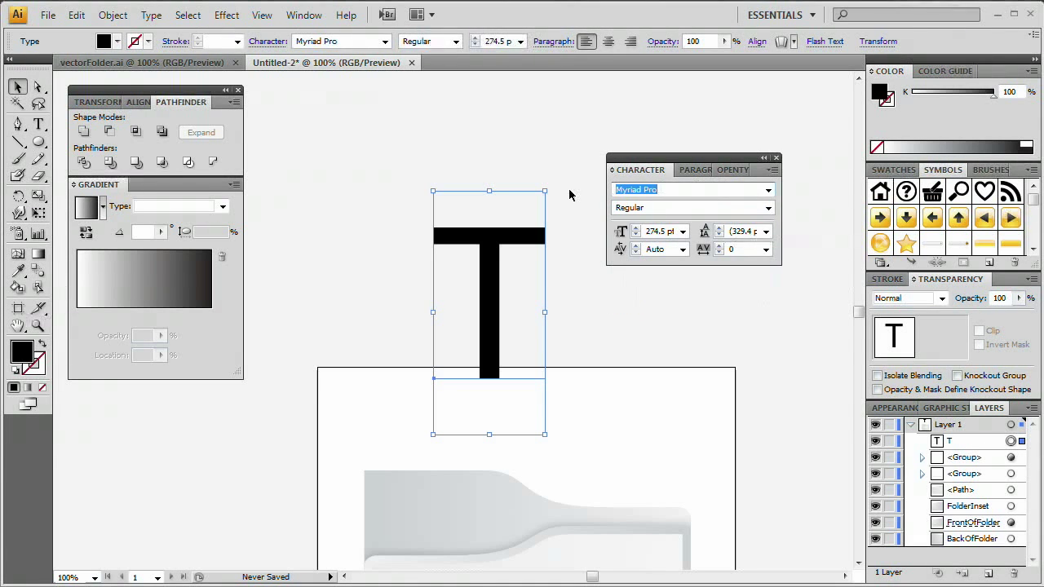
click(692, 207)
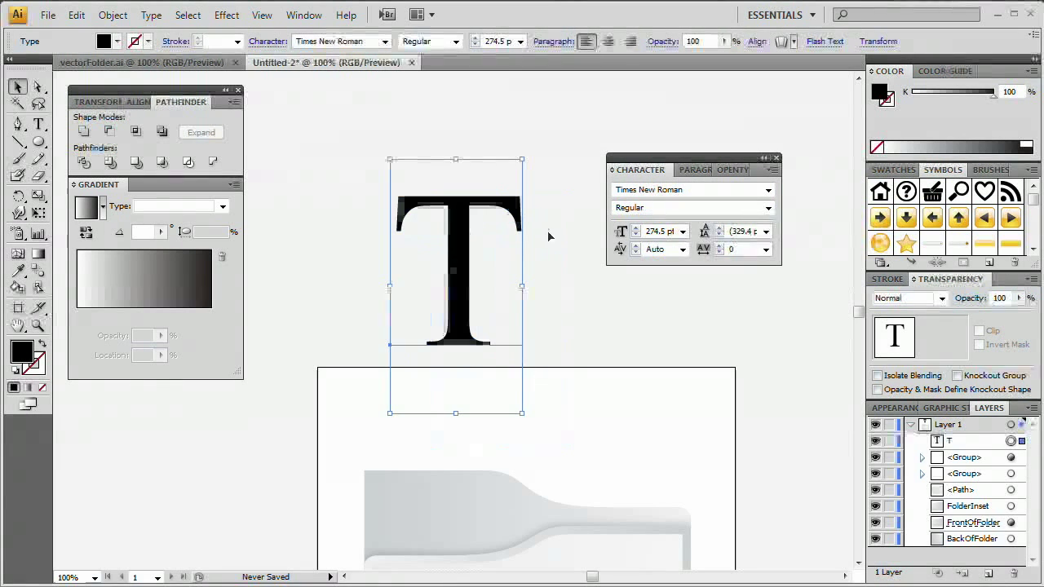
- Set the letter T's font style to Bold and close the character settings
click(767, 208)
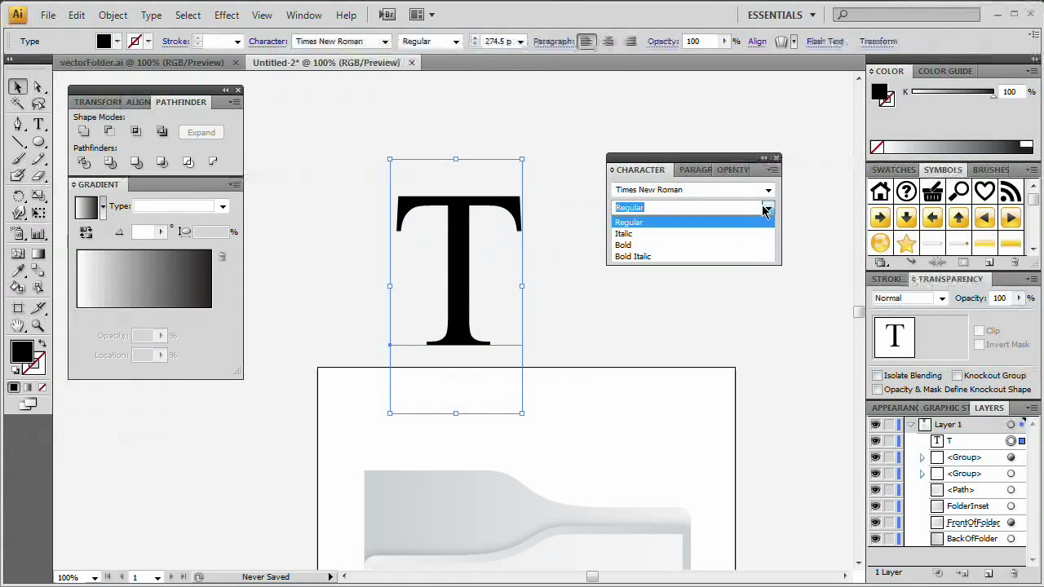
click(710, 245)
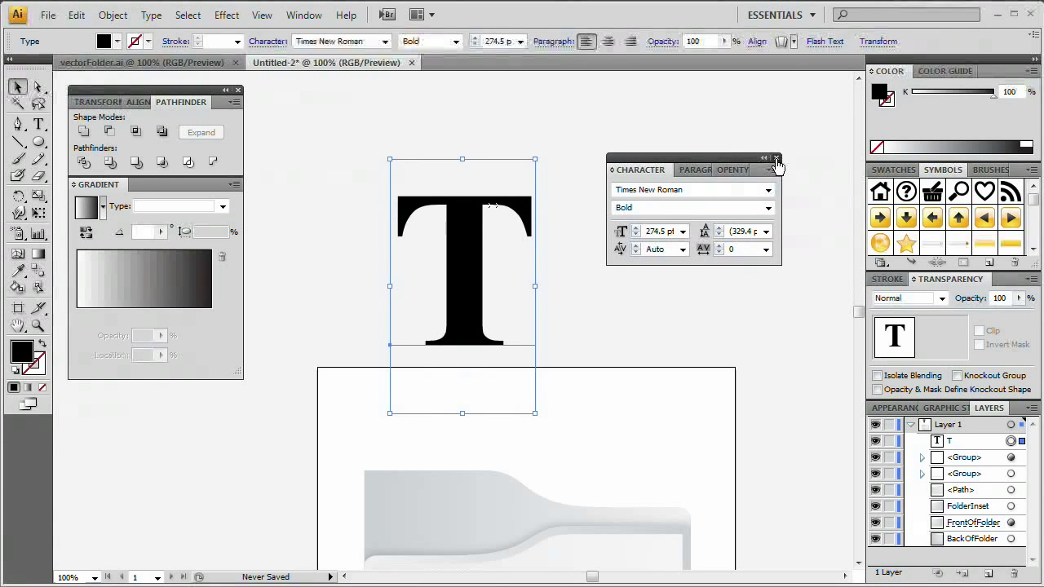
click(776, 159)
- Move the letter T onto the folder's lower-right corner and rotate it about 45° counterclockwise
drag(462, 296, 567, 362)
scroll(644, 404, down, 5)
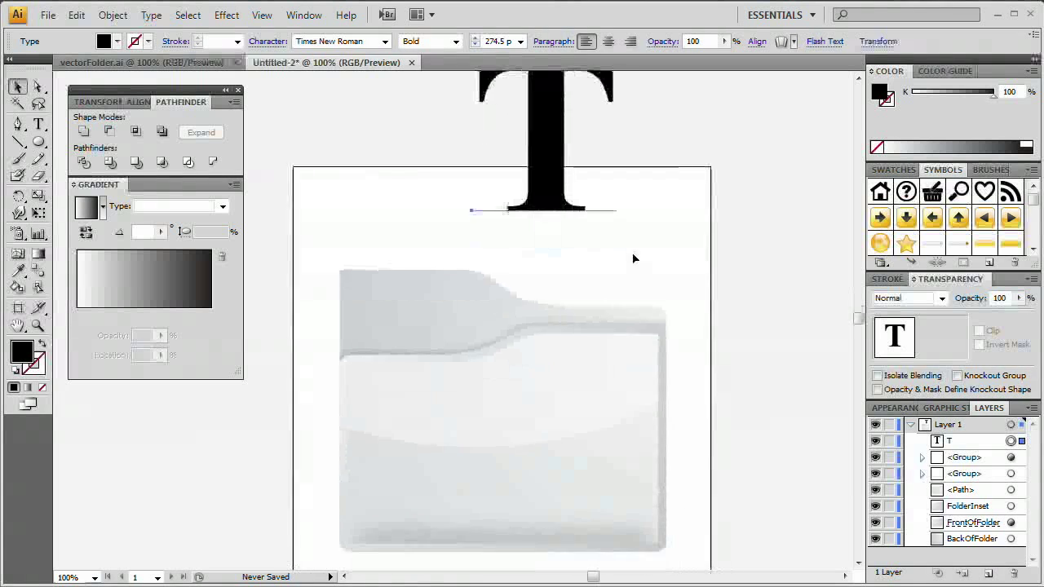
drag(577, 180, 650, 466)
scroll(650, 466, down, 3)
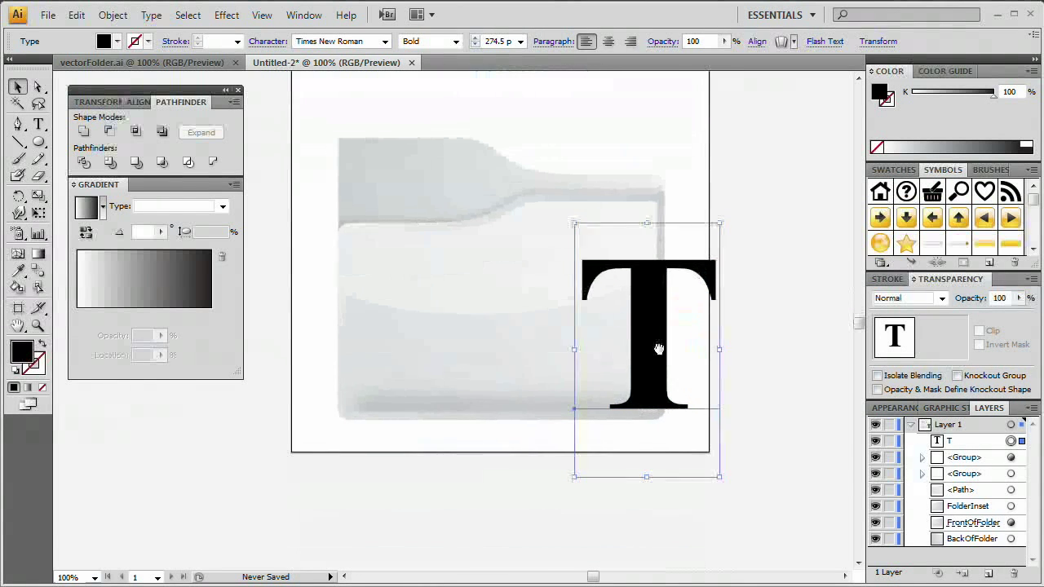
drag(662, 350, 655, 403)
drag(718, 271, 581, 243)
drag(649, 438, 631, 413)
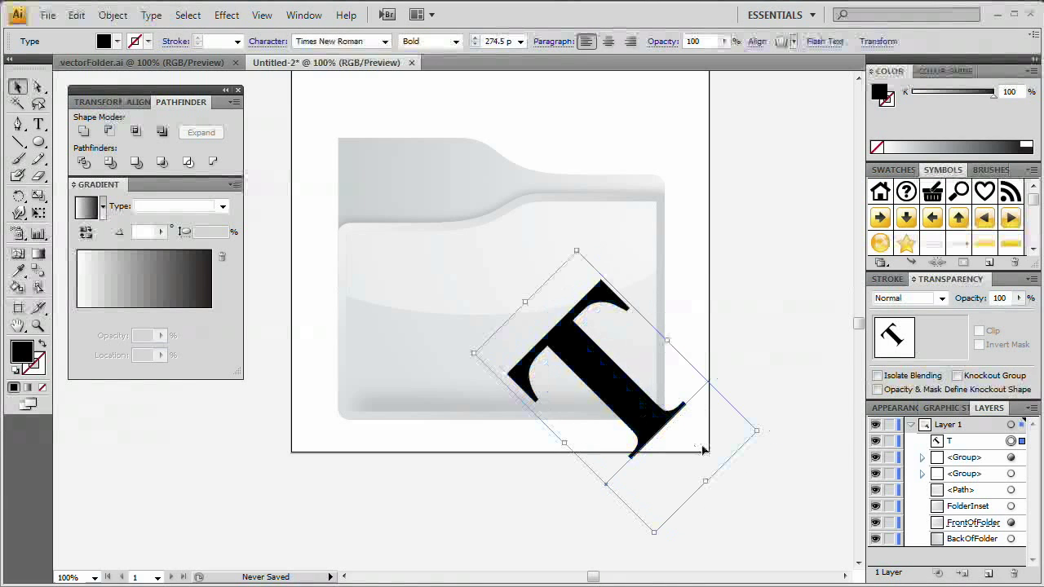
- Scale the letter T on the folder's lower-right corner up to about 346.6 pt
shift+click(579, 250)
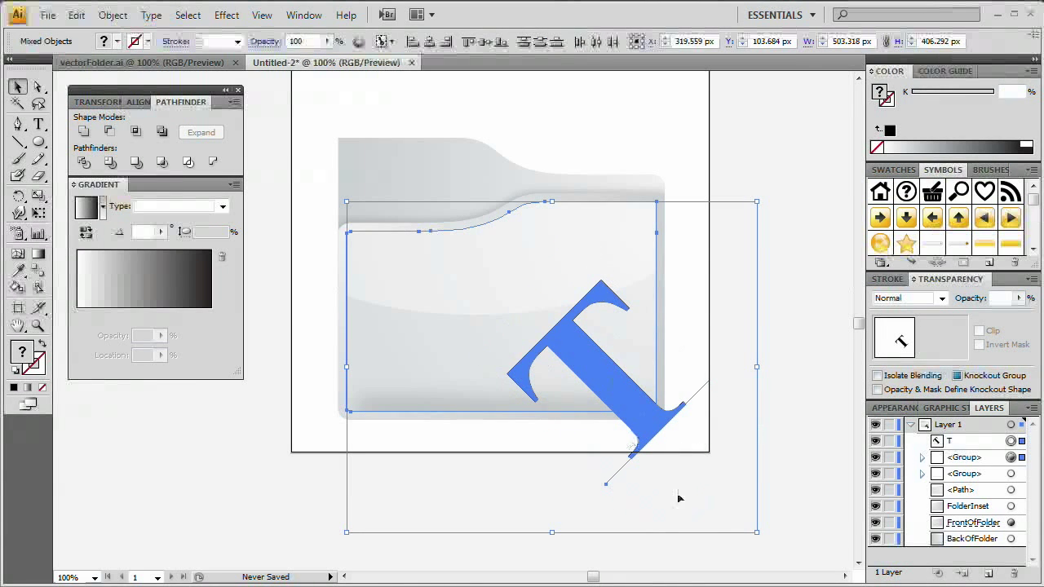
click(816, 384)
click(646, 416)
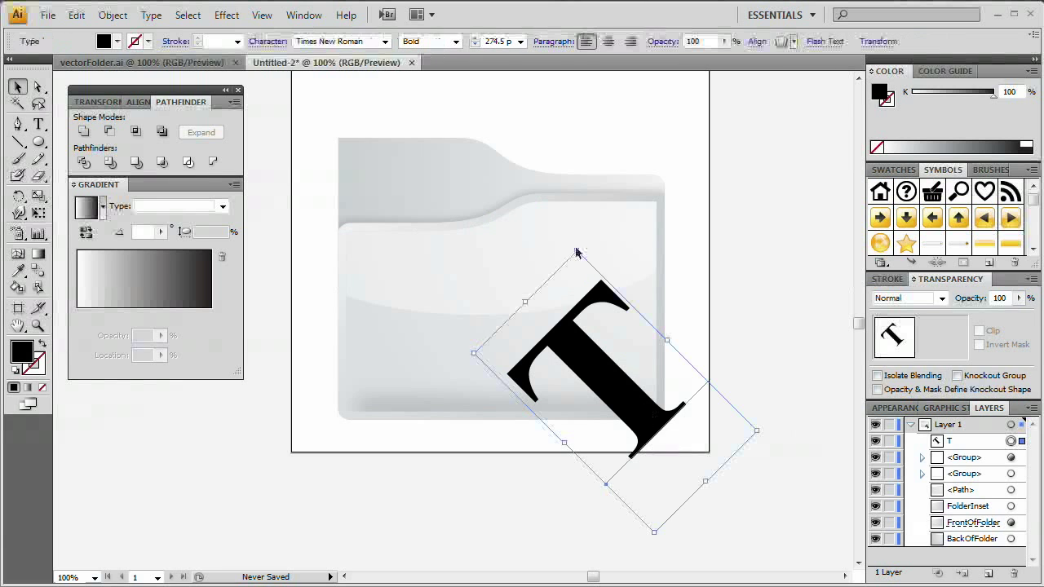
drag(576, 253, 568, 214)
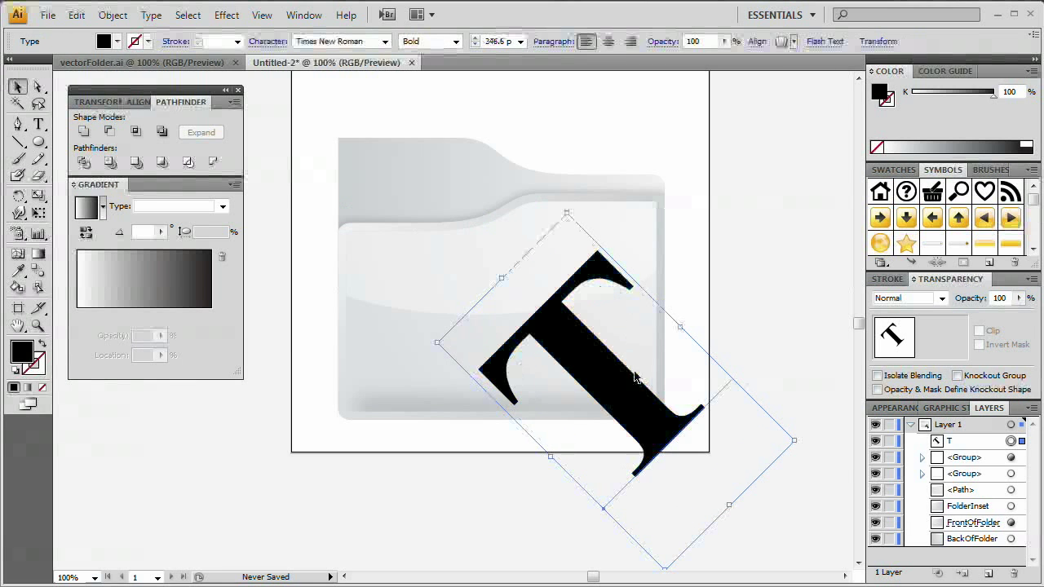
- Duplicate the letter T toward the folder's upper left and rotate the copy 180° so it stands upside down
drag(635, 406, 422, 270)
drag(467, 152, 599, 242)
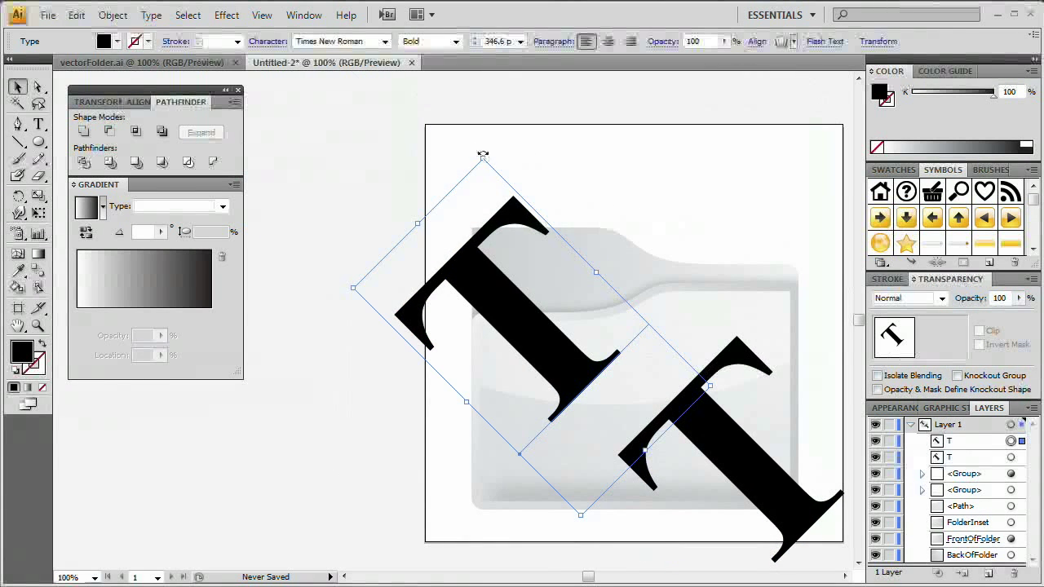
drag(482, 155, 603, 531)
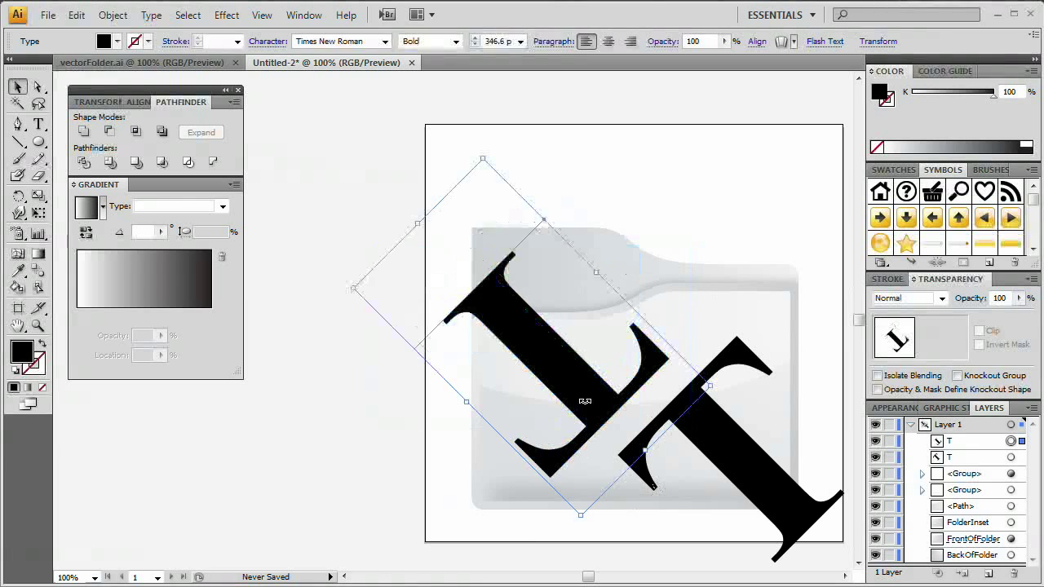
- Scale the upside-down T down to about 266.5 pt and place it across the folder's left edge
drag(581, 393, 534, 373)
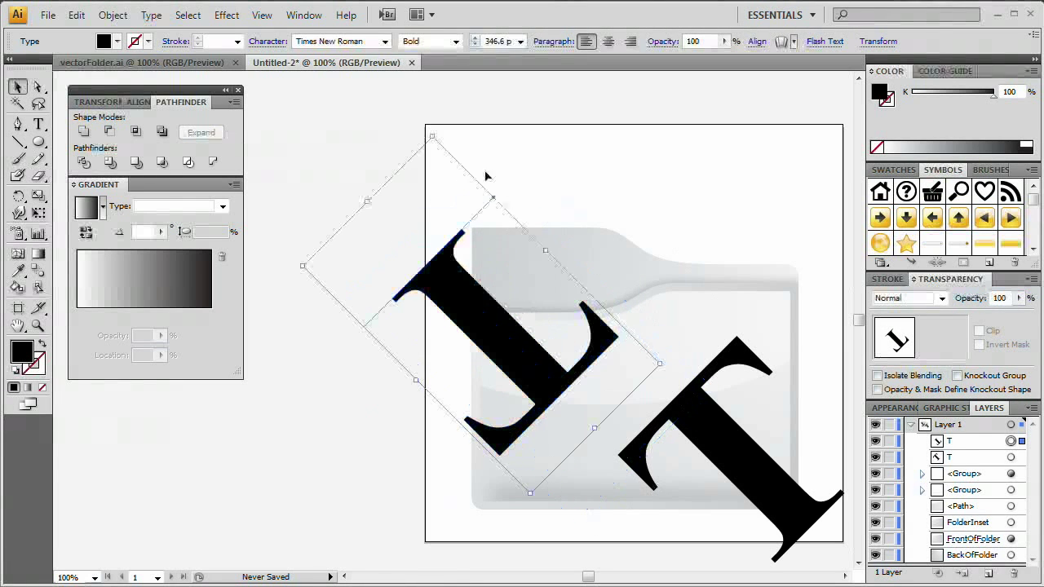
drag(434, 139, 444, 177)
drag(496, 360, 534, 421)
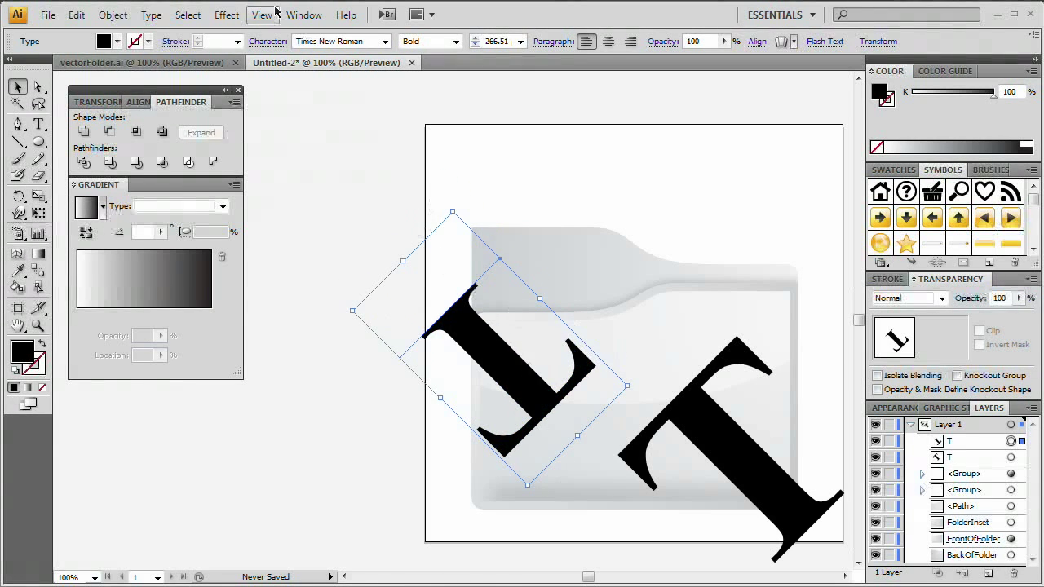
- Apply a Gaussian Blur with a 5-pixel radius to the upside-down T and deselect it
click(227, 14)
mouse_move(319, 295)
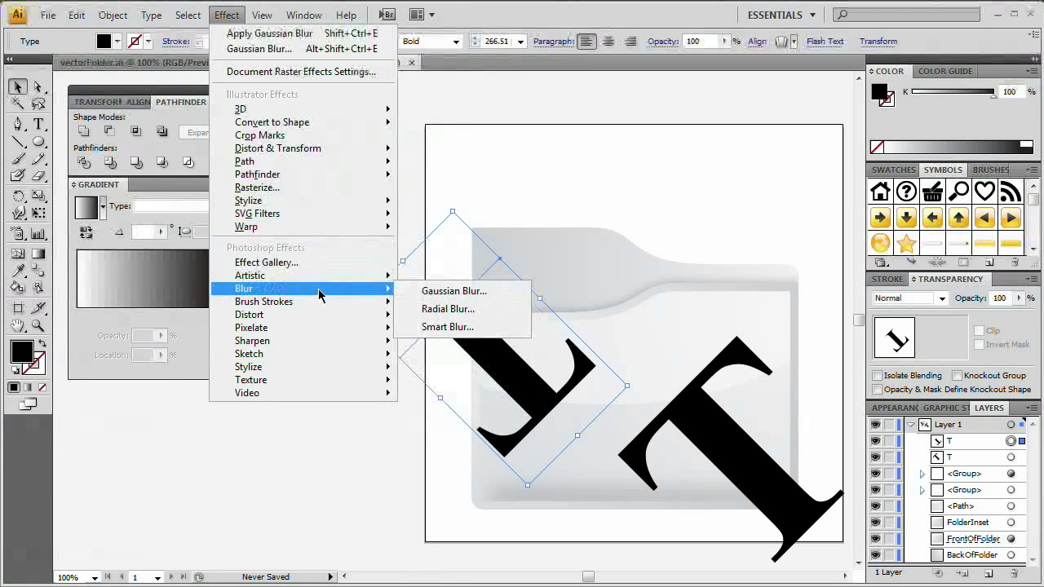
click(453, 292)
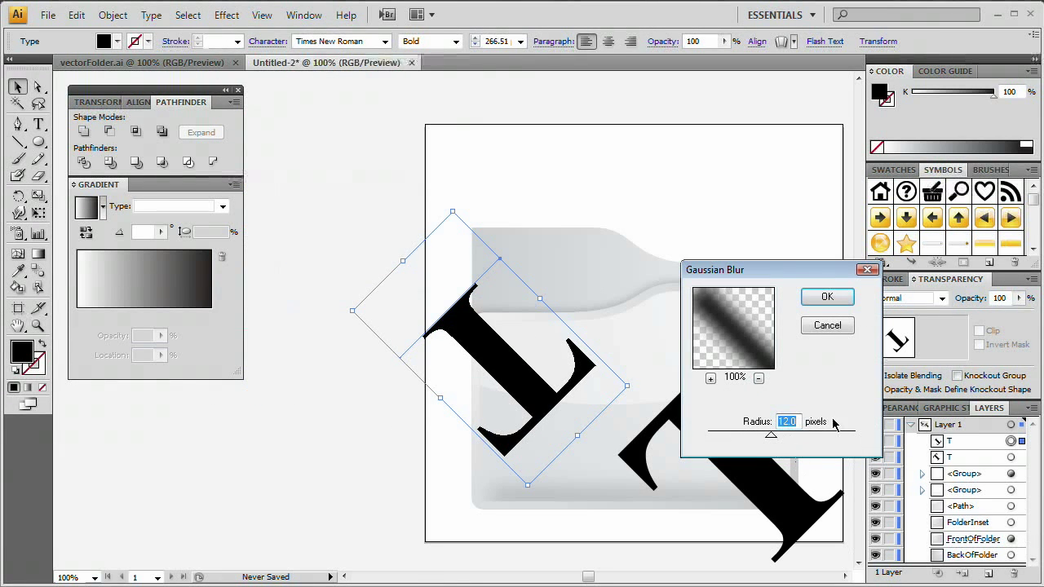
text(5)
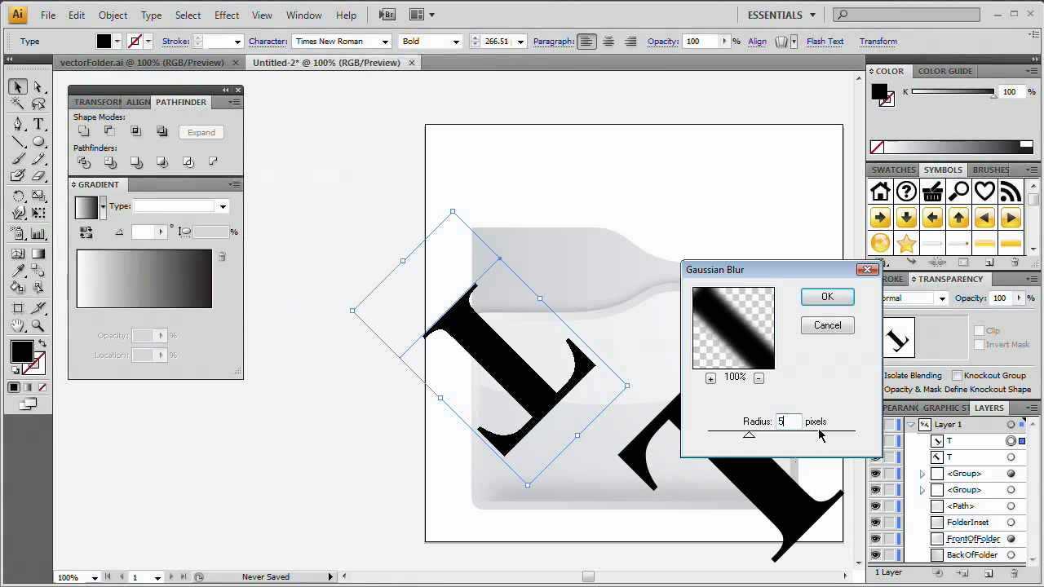
click(825, 298)
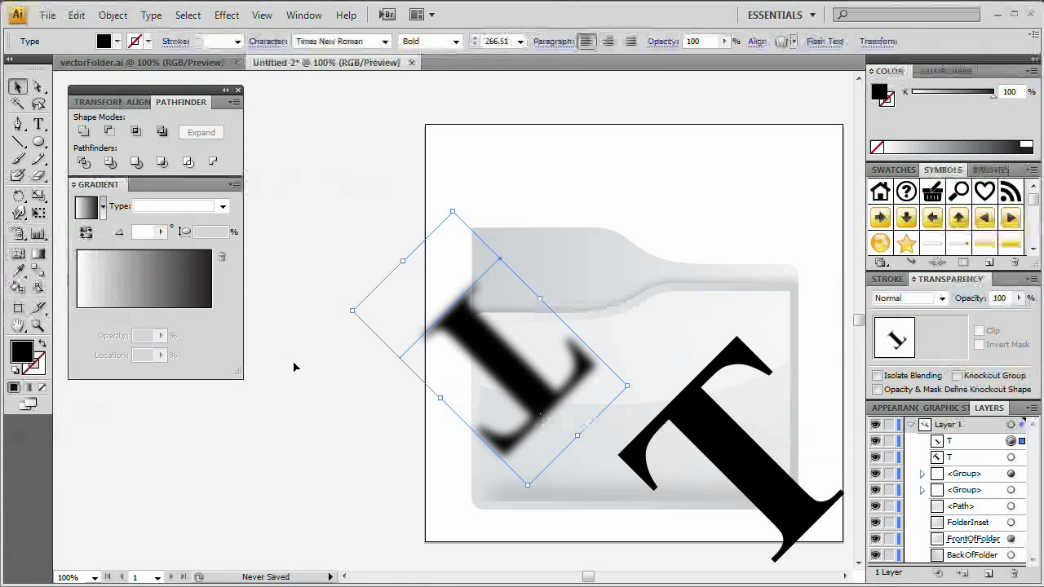
click(317, 293)
drag(711, 430, 626, 377)
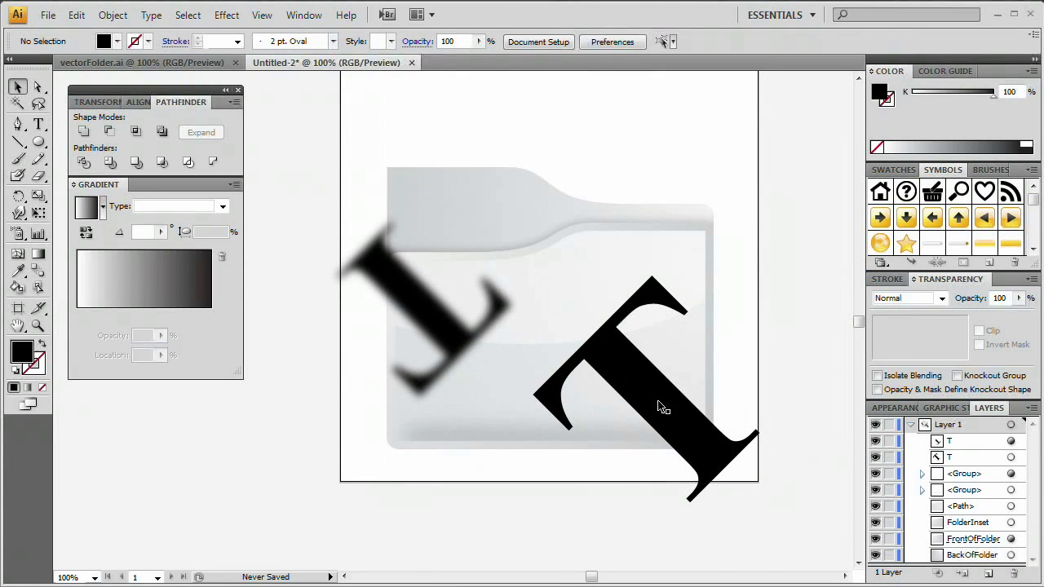
ctrl+click(604, 356)
key(ctrl+shift+bracketright)
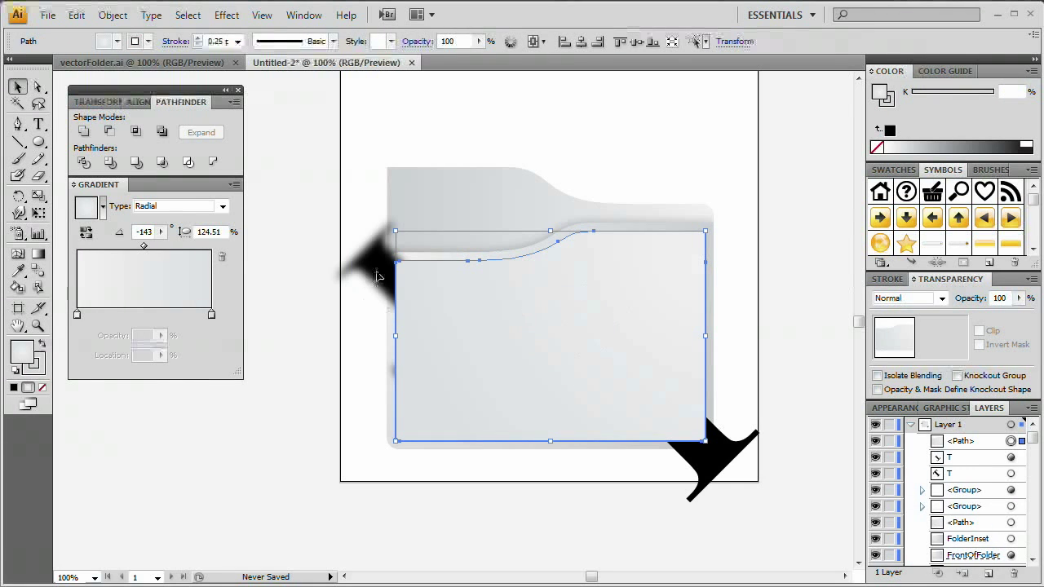
click(475, 310)
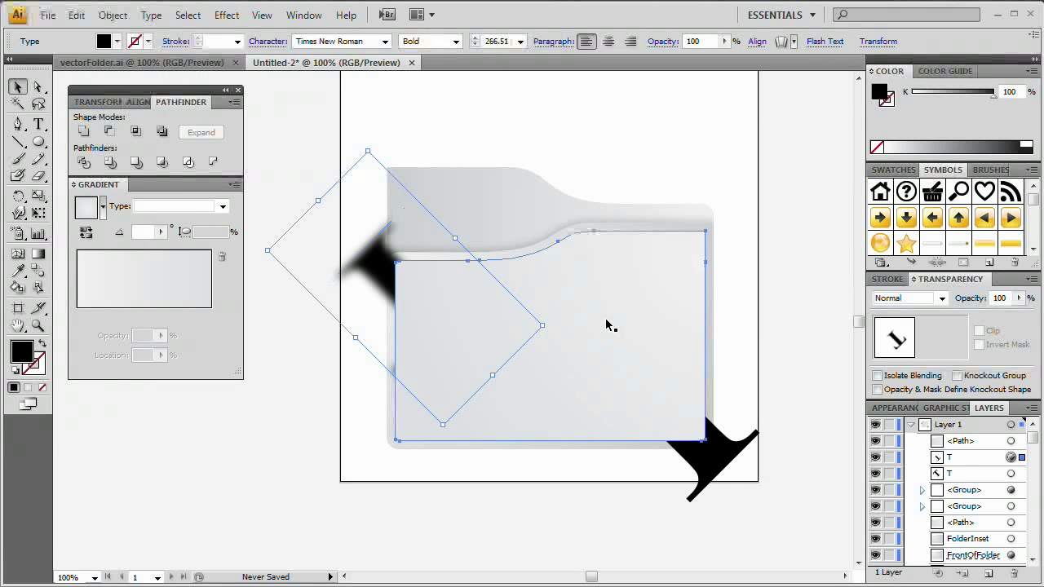
click(606, 324)
key(ctrl+z)
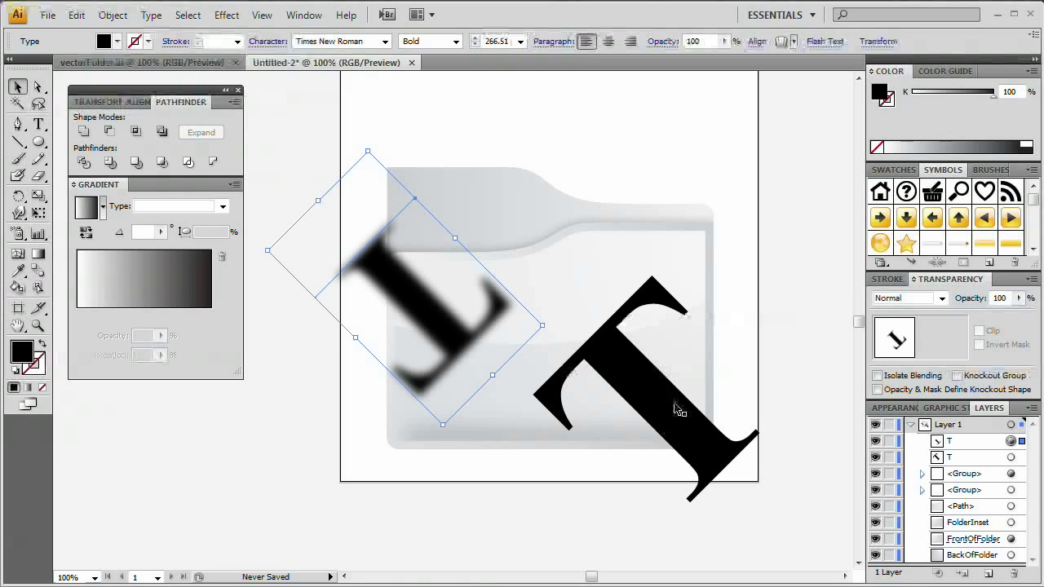
- Group the blurred upside-down T with the large sharp T and deselect them
shift+click(633, 384)
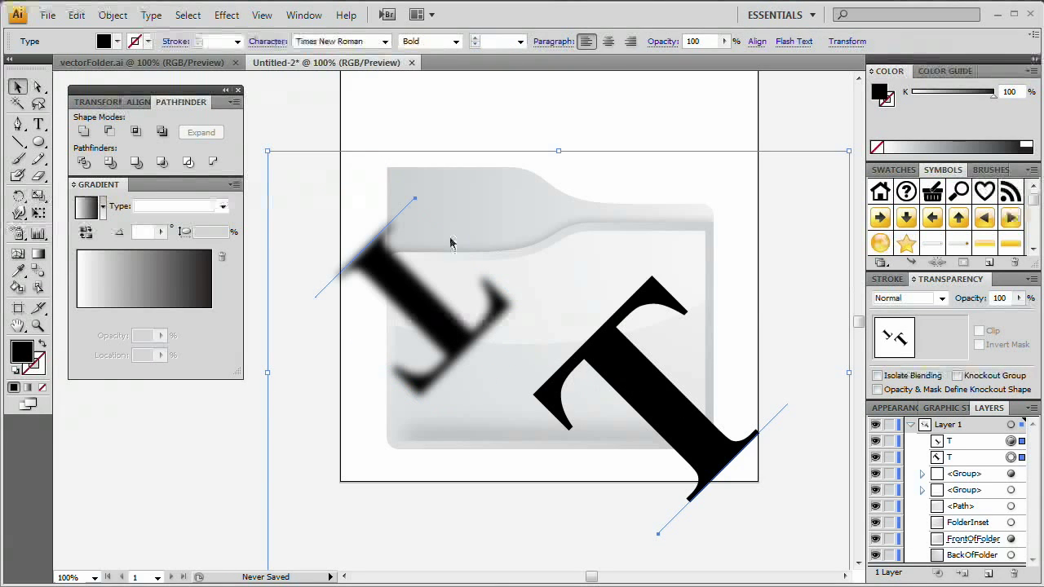
click(280, 392)
click(648, 429)
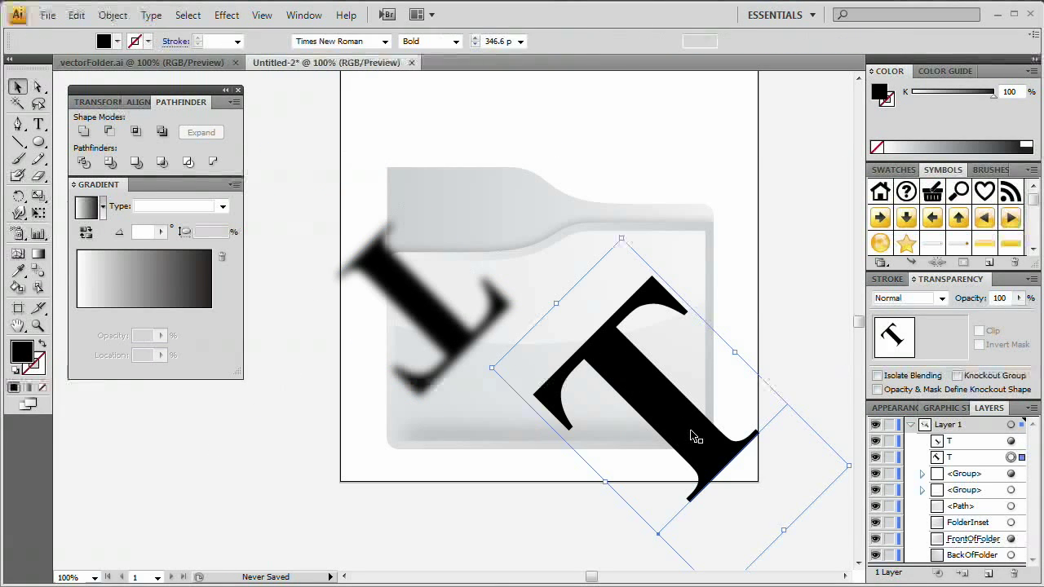
shift+click(453, 331)
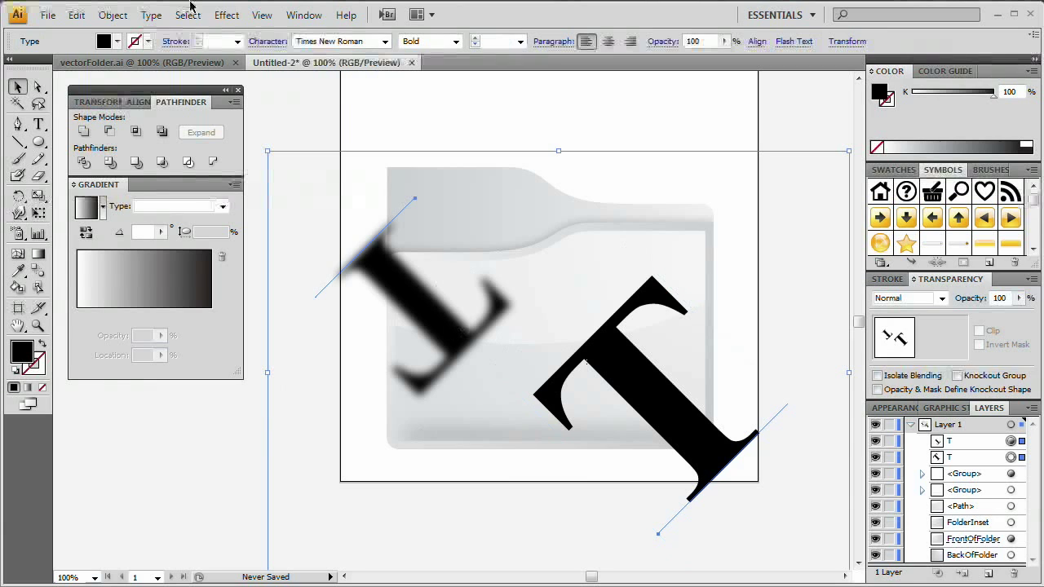
key(ctrl+shift+b)
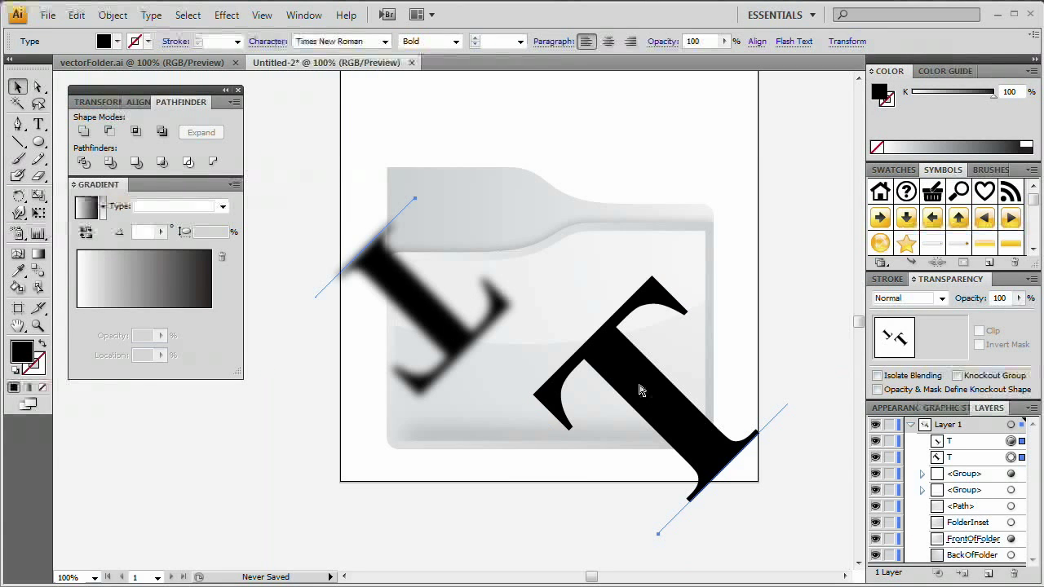
key(ctrl+g)
key(ctrl+shift+b)
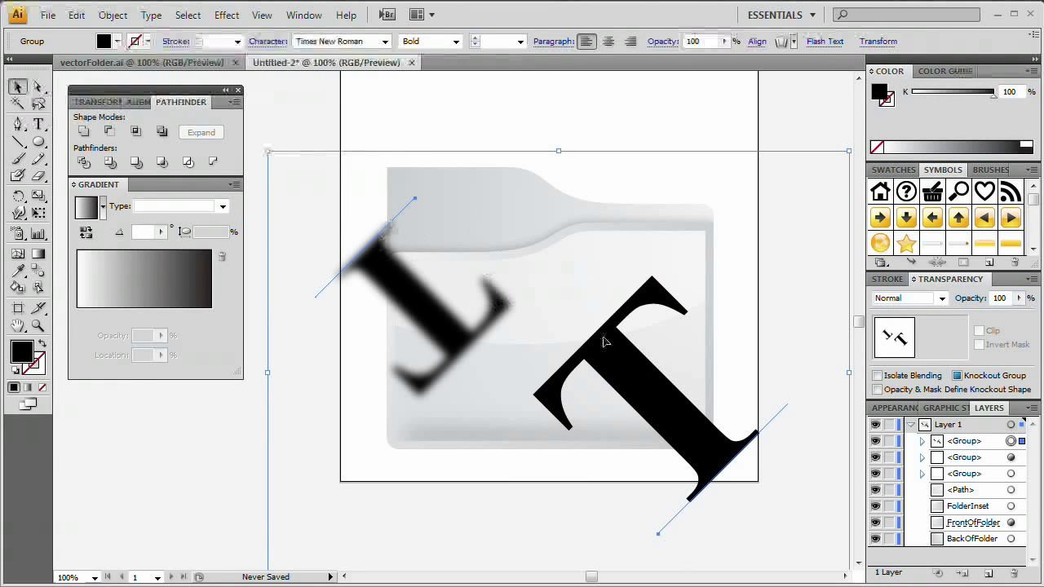
click(200, 467)
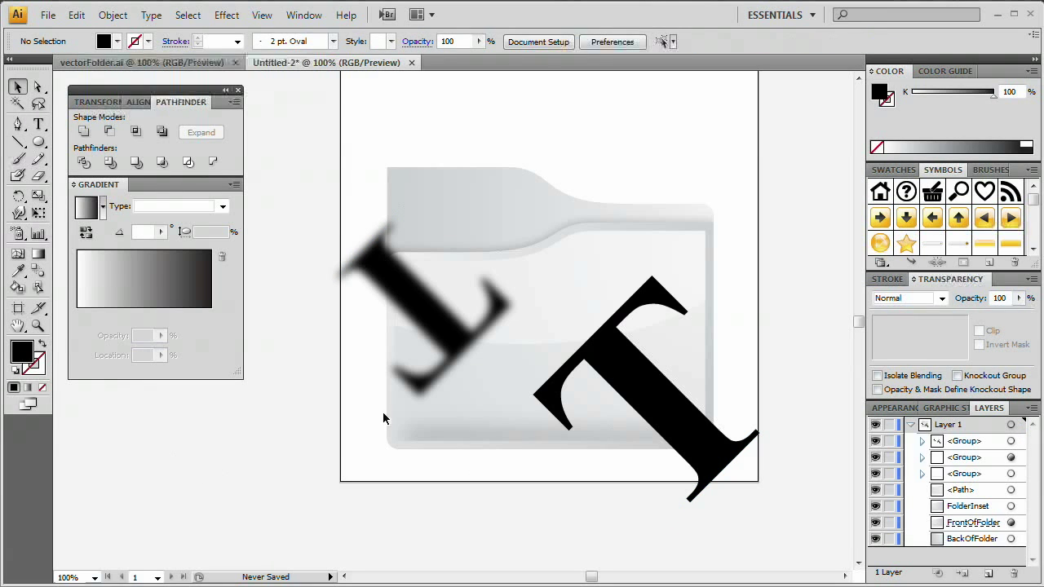
- Paste the copied inner front shape of the folder in front and use it as a clipping mask for the T group
key(ctrl+f)
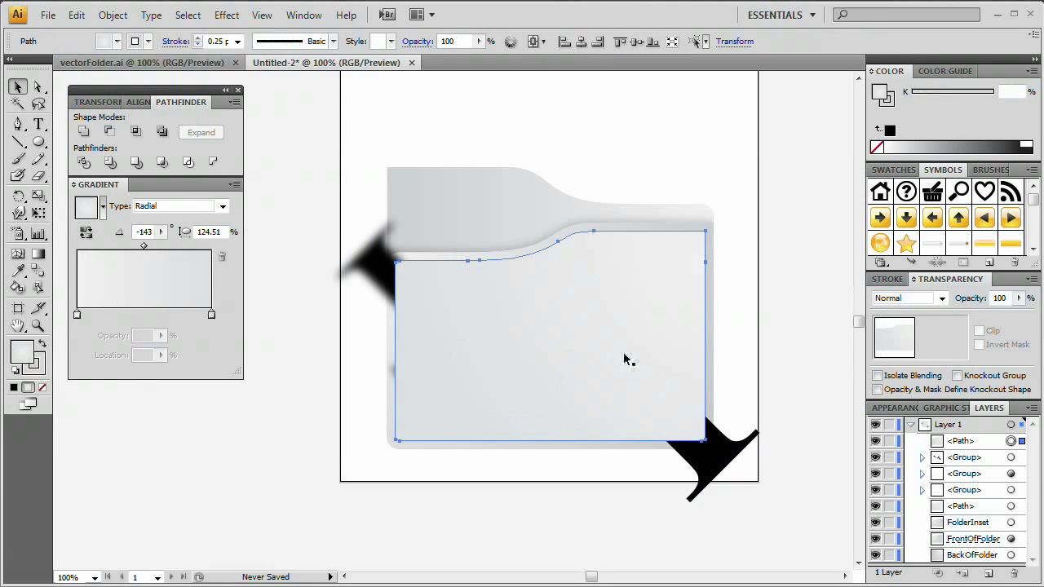
click(593, 341)
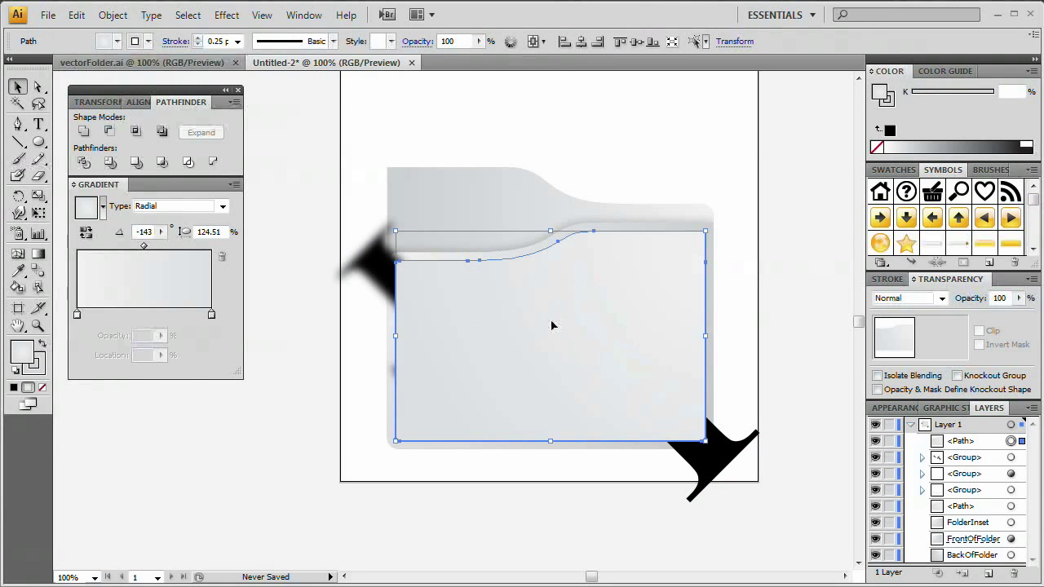
shift+click(732, 475)
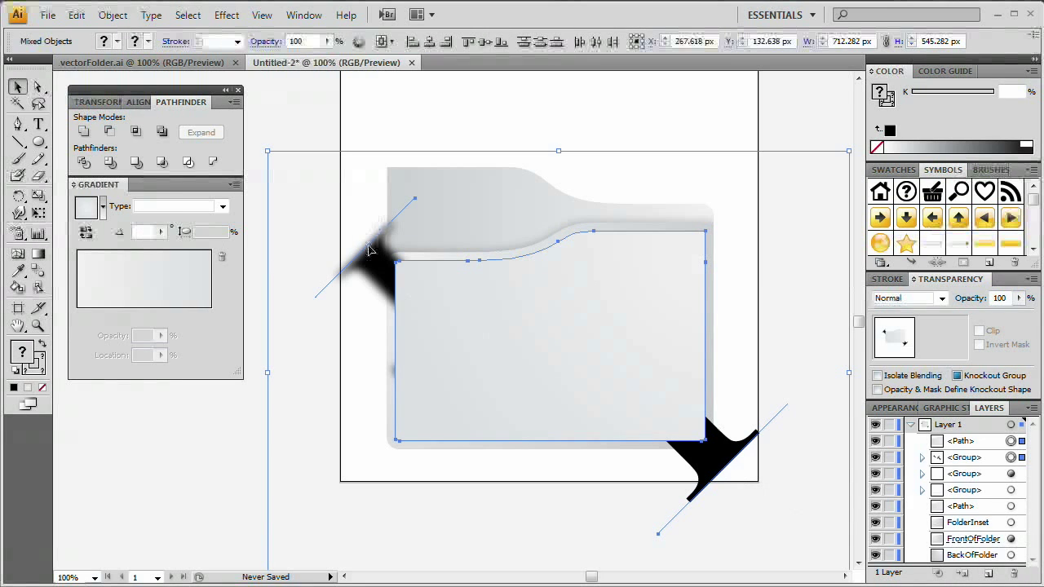
click(112, 15)
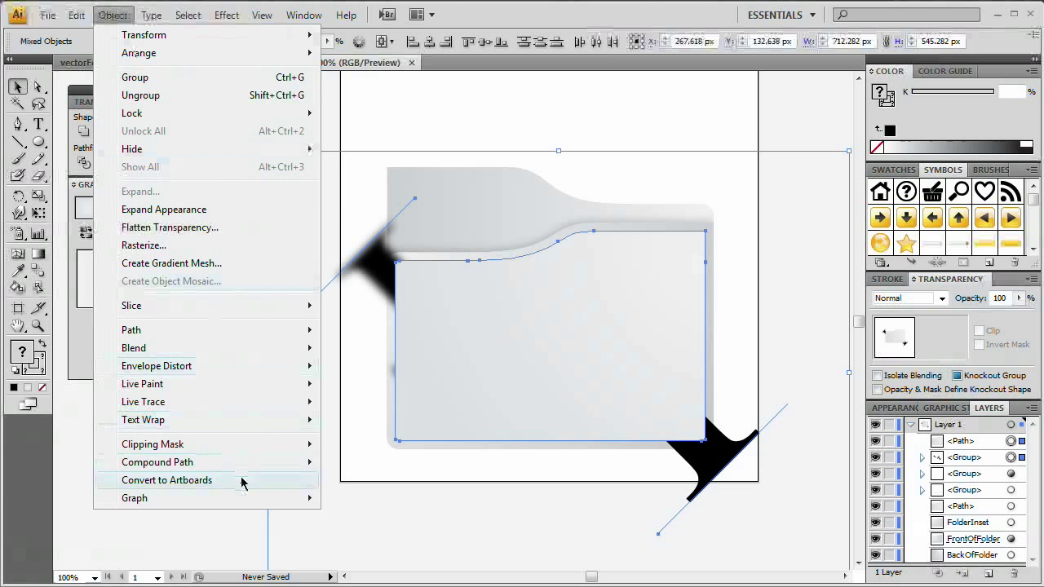
mouse_move(302, 444)
click(362, 444)
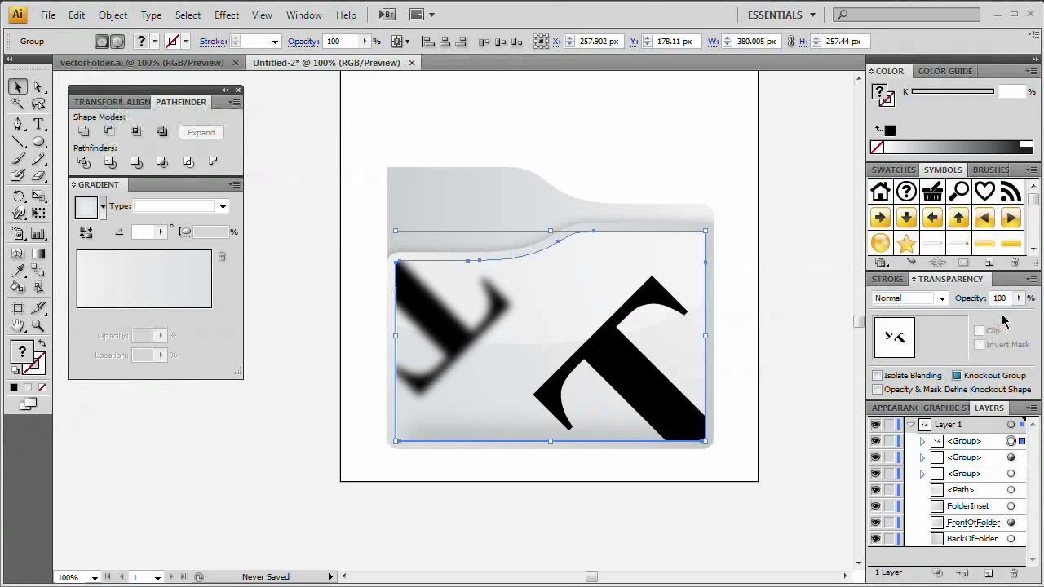
- Set the clipped T group's opacity to 60% and deselect it
text(60)
key(Return)
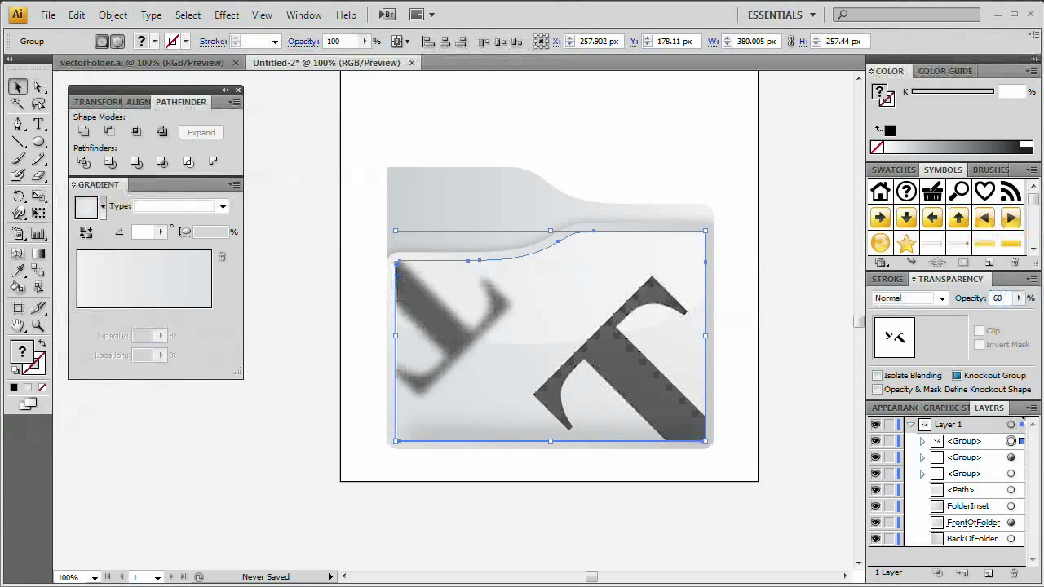
click(781, 274)
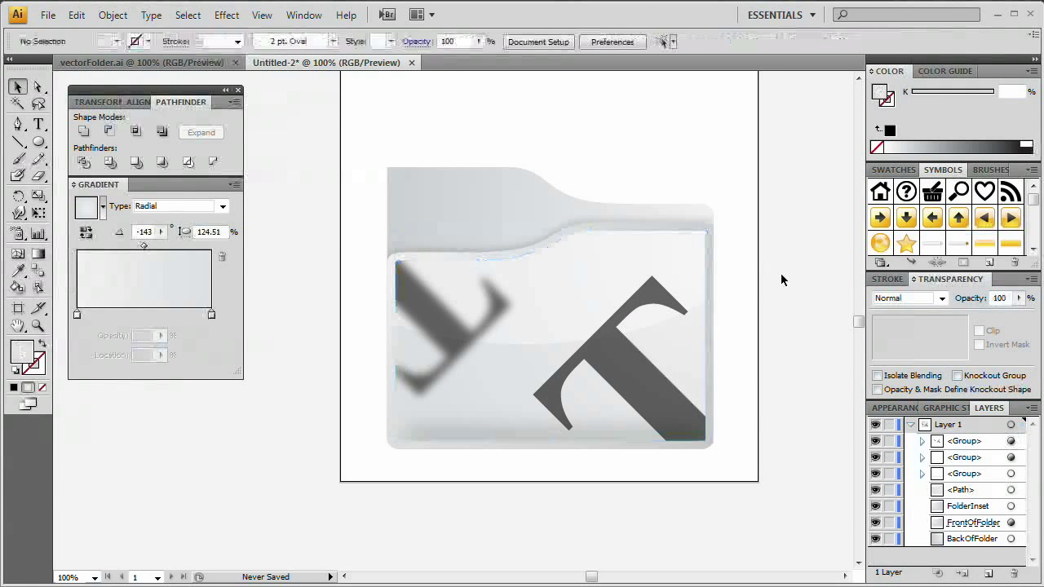
click(623, 376)
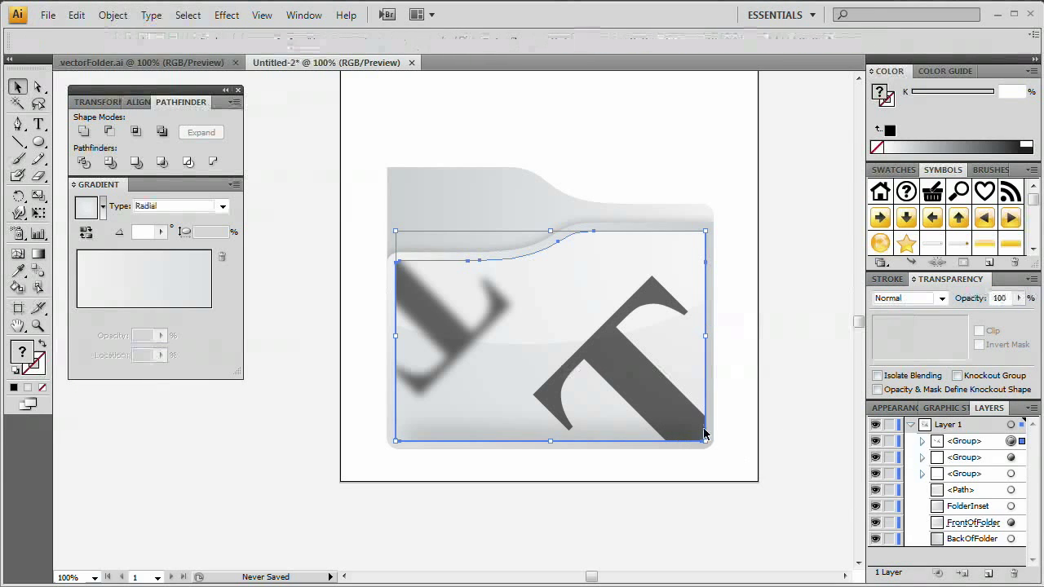
click(674, 448)
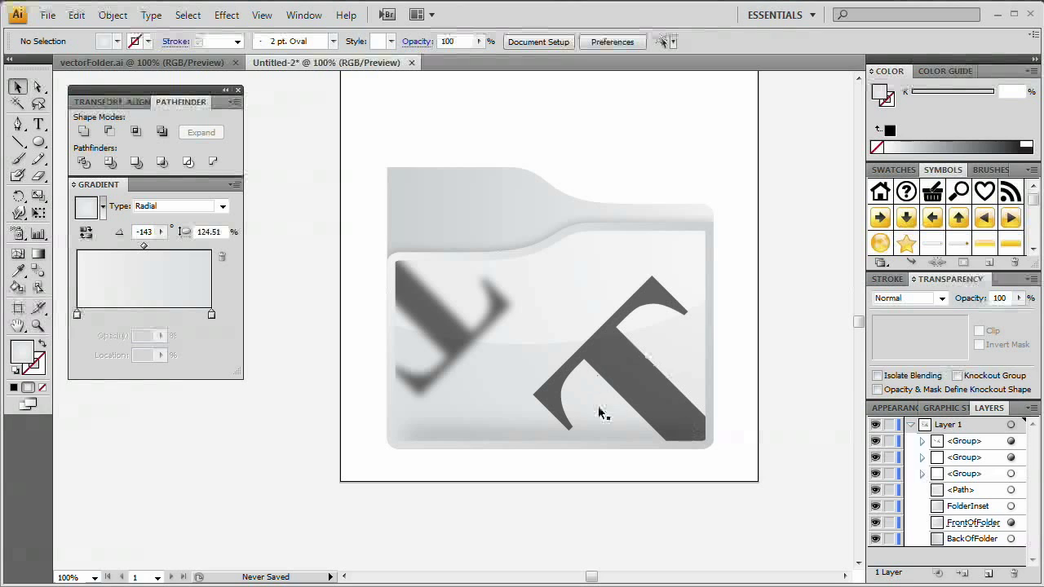
key(ctrl+minus)
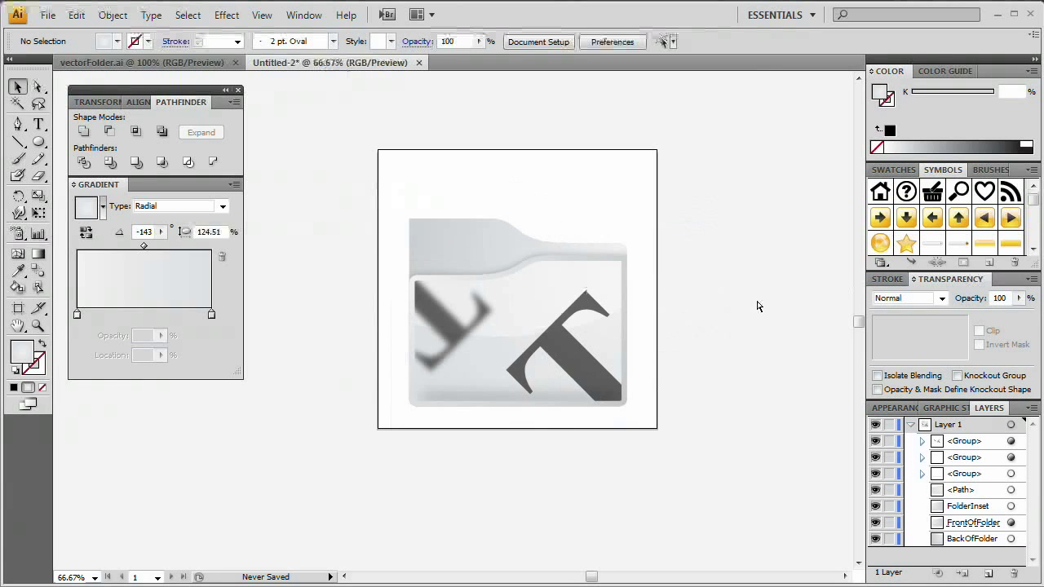
drag(671, 303, 677, 352)
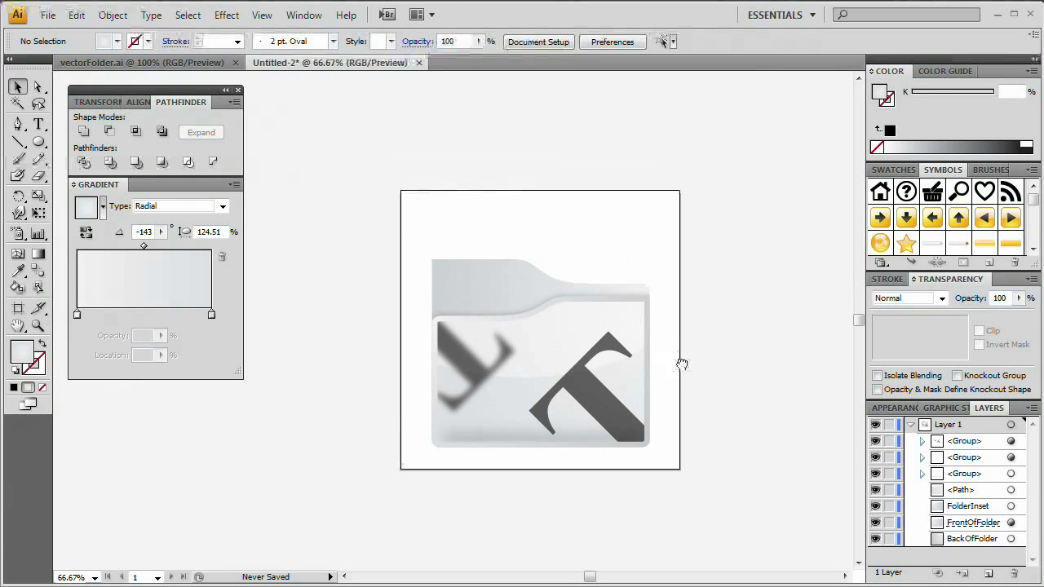